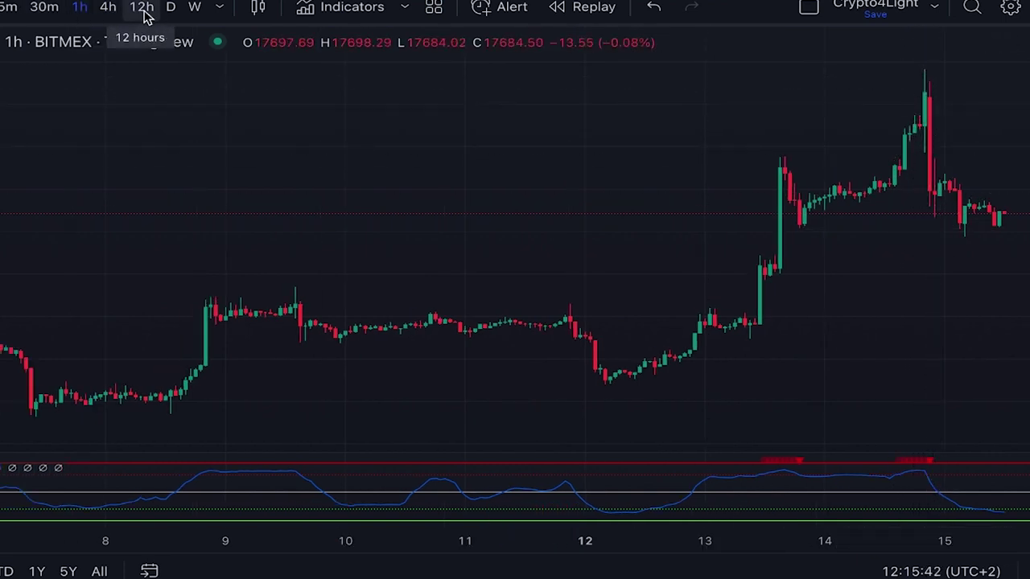
Switch the Bitcoin chart to the daily timeframe and bring the whole head and shoulders pattern into view
click(170, 8)
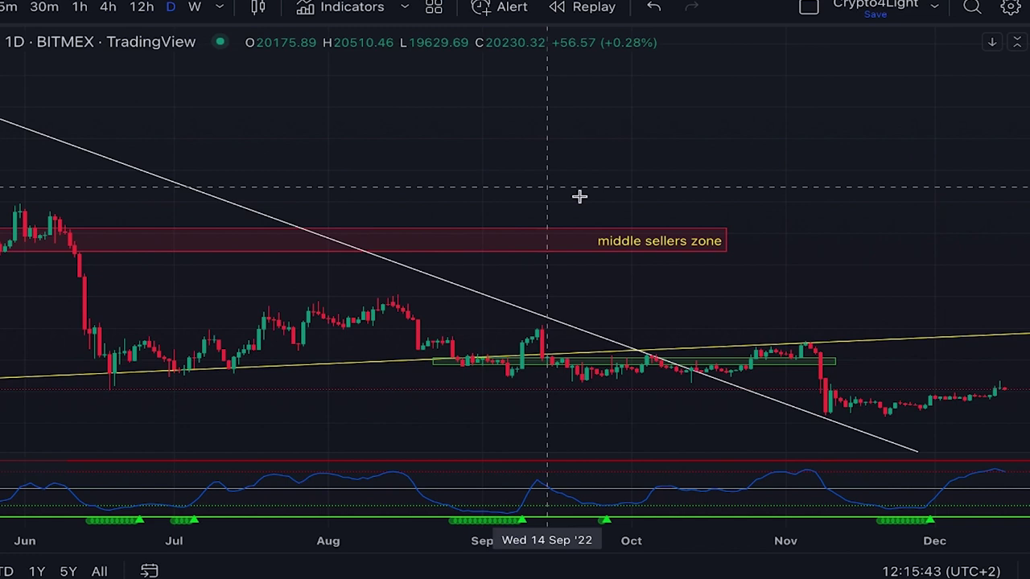
scroll(583, 193, down, 6)
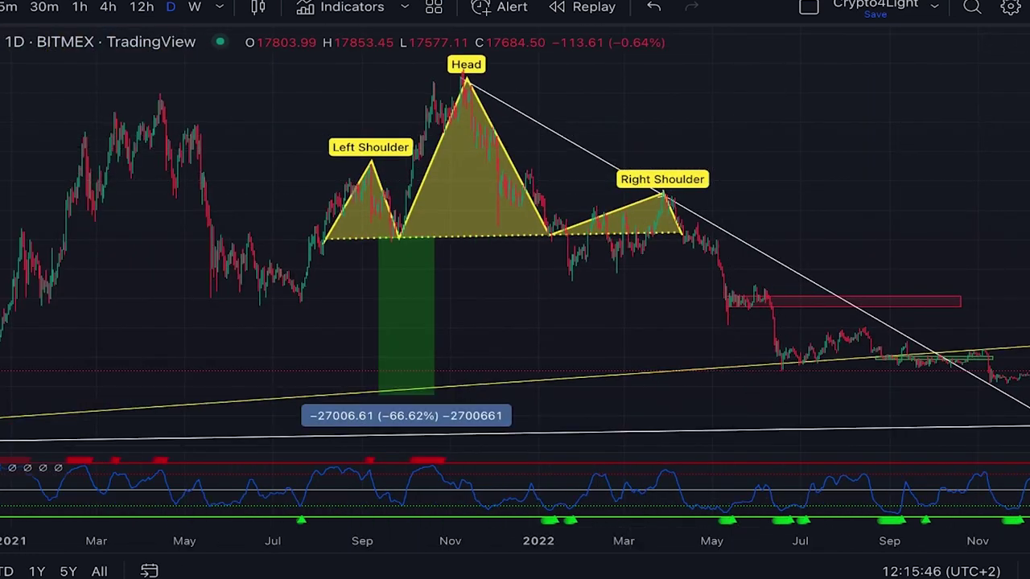
scroll(920, 137, down, 2)
drag(847, 136, 727, 163)
scroll(807, 134, down, 2)
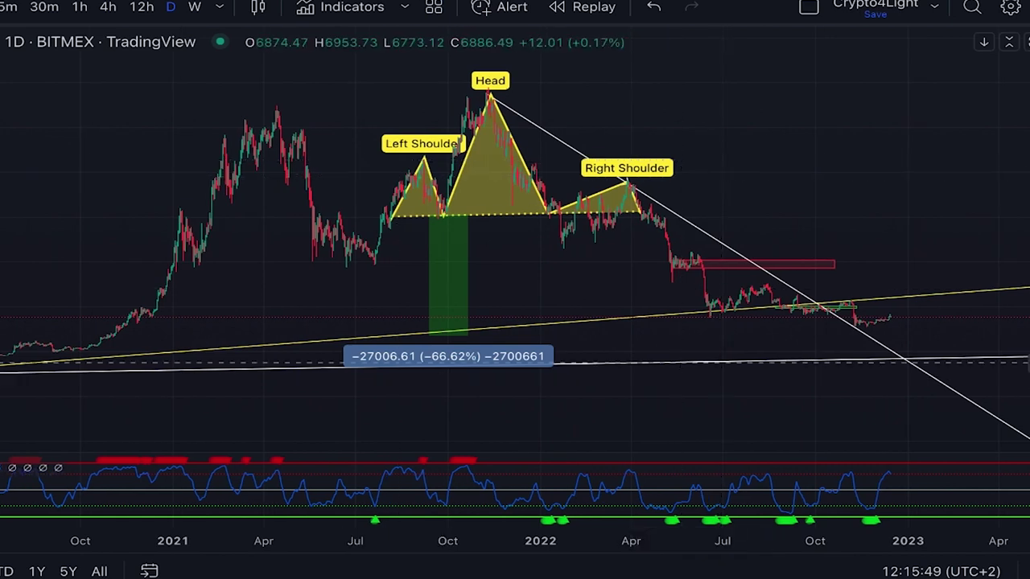
Examine the yellow and white rising trendlines from the March 2020 low to their crossing with the falling white line
drag(0, 257, 7, 261)
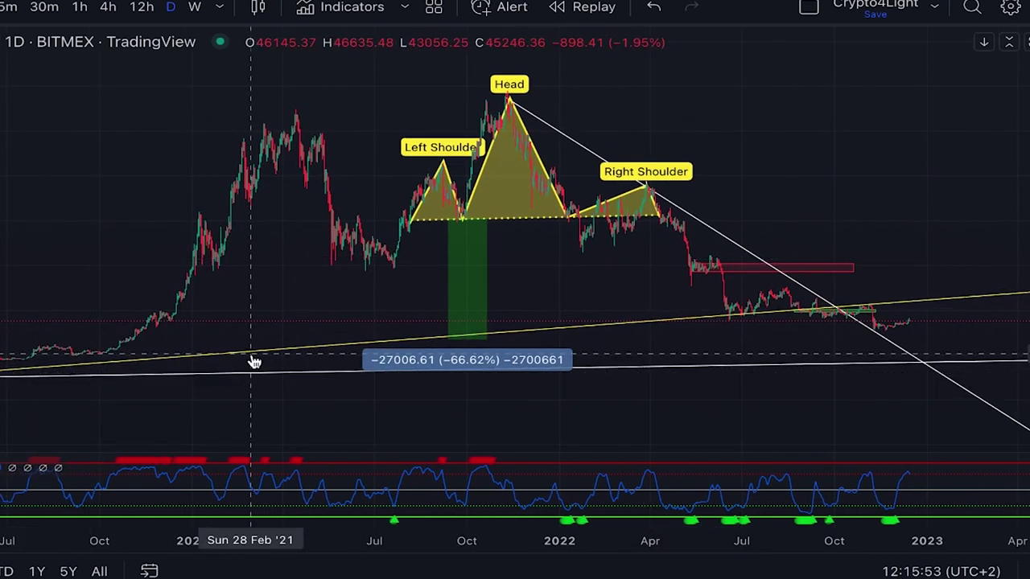
scroll(249, 384, down, 3)
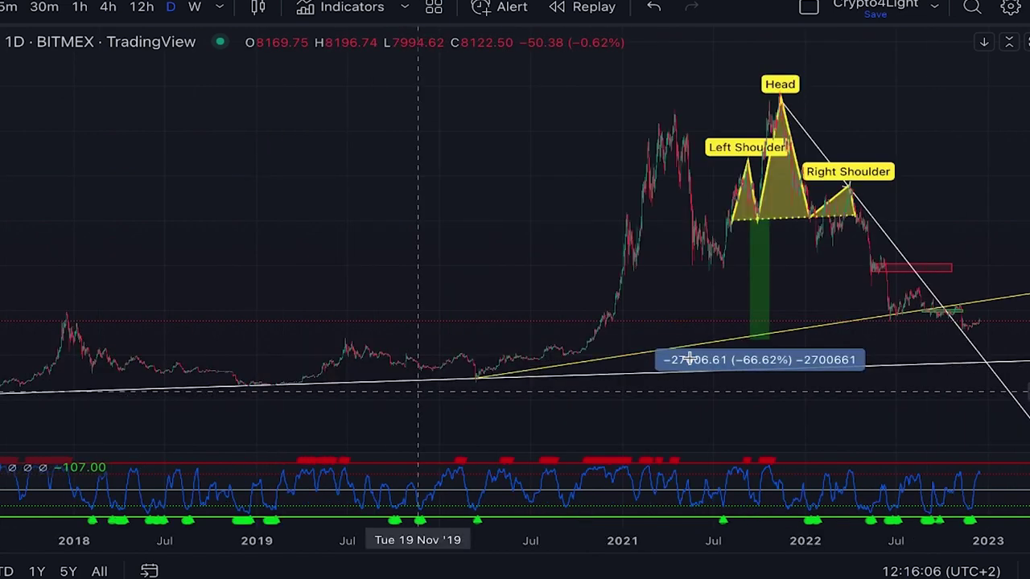
scroll(406, 375, up, 2)
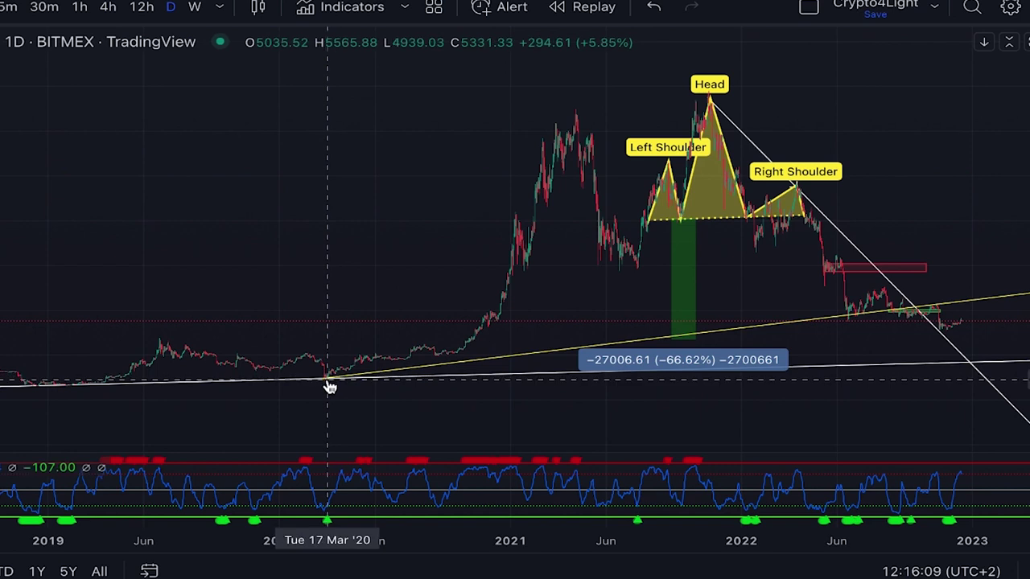
drag(279, 252, 146, 249)
drag(1028, 338, 738, 134)
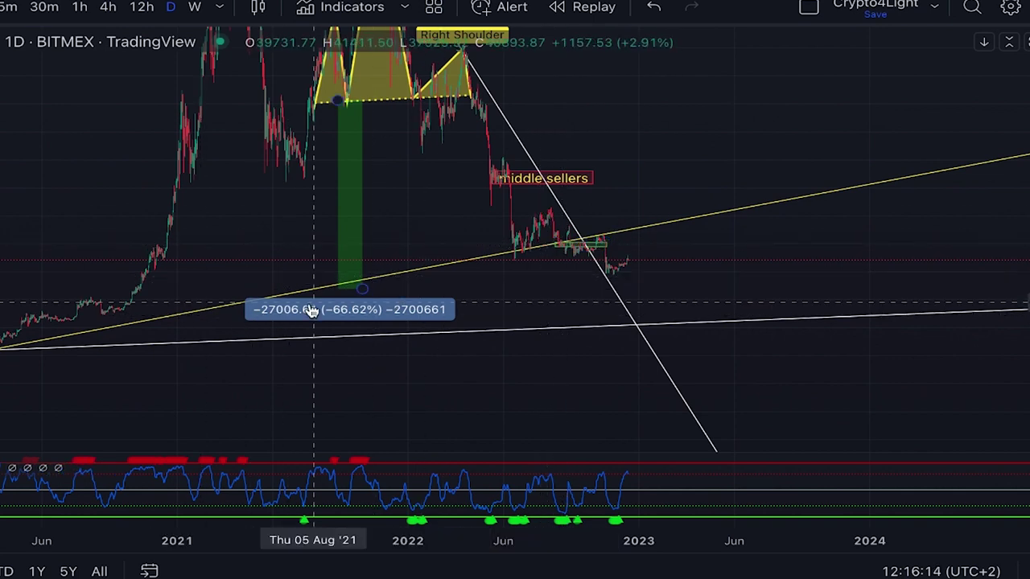
drag(726, 173, 723, 225)
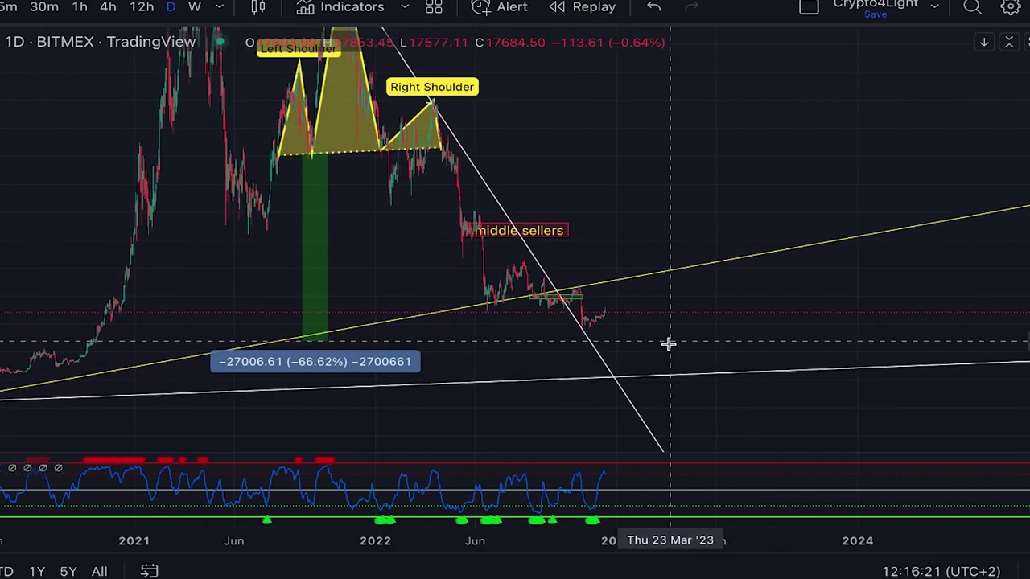
Sketch brush arrows toward the rising white trendline, including a price drop from the latest candles, undoing each one
scroll(669, 345, up, 2)
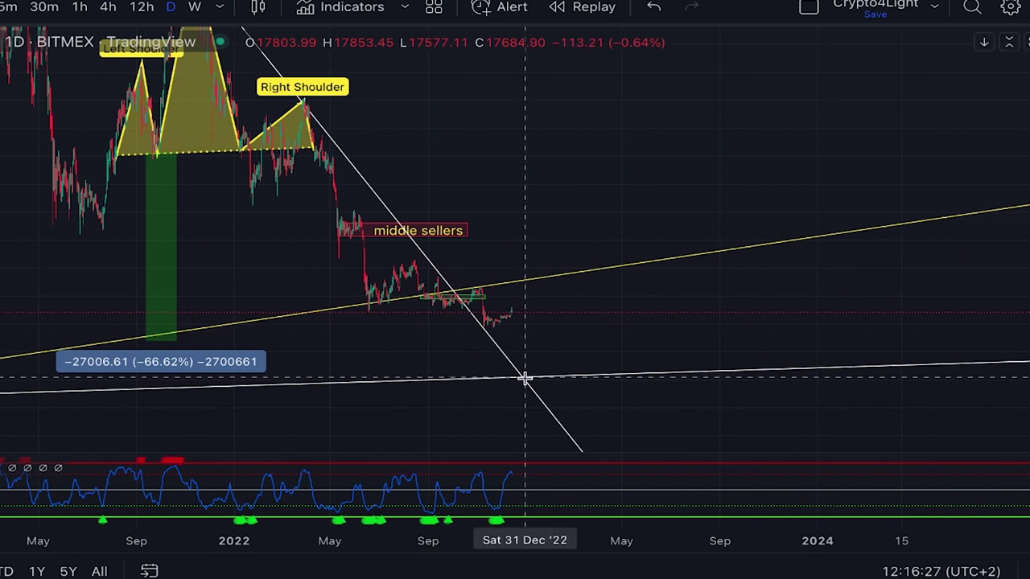
mouse_move(560, 367)
mouse_down()
mouse_move(517, 358)
mouse_move(469, 378)
mouse_up()
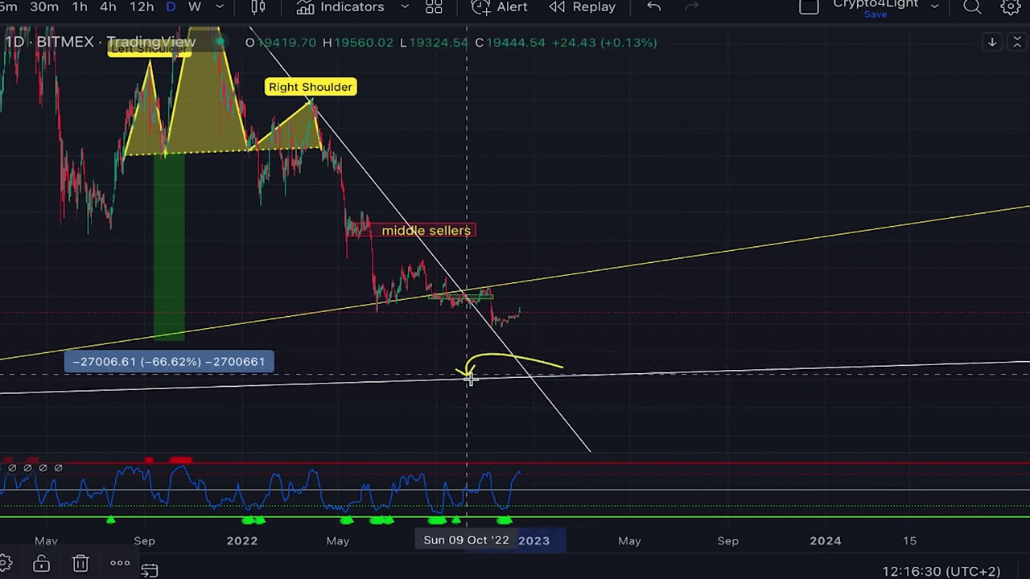
click(652, 8)
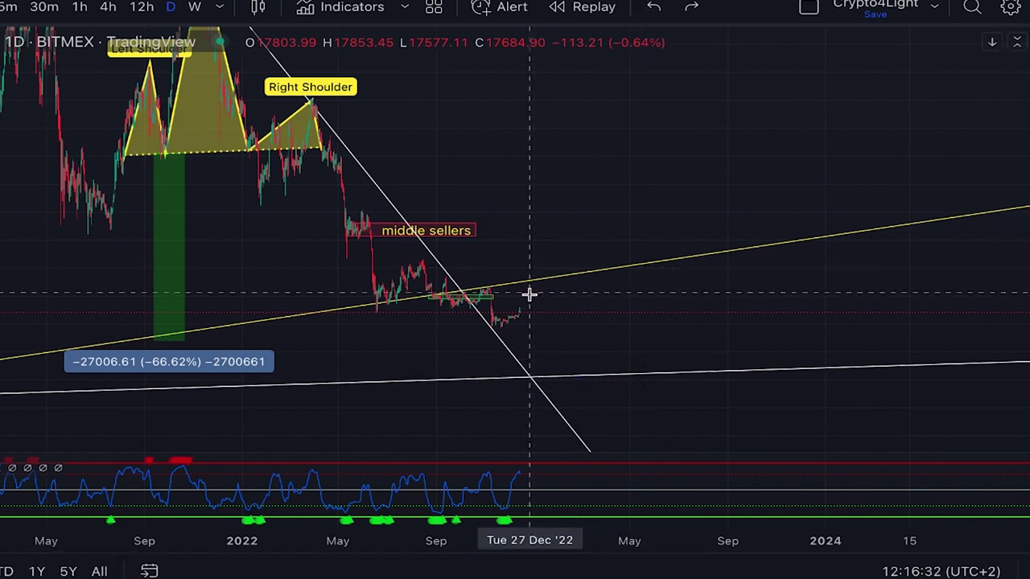
mouse_move(523, 312)
mouse_down()
mouse_move(533, 312)
mouse_move(518, 360)
mouse_move(543, 344)
mouse_move(567, 380)
mouse_up()
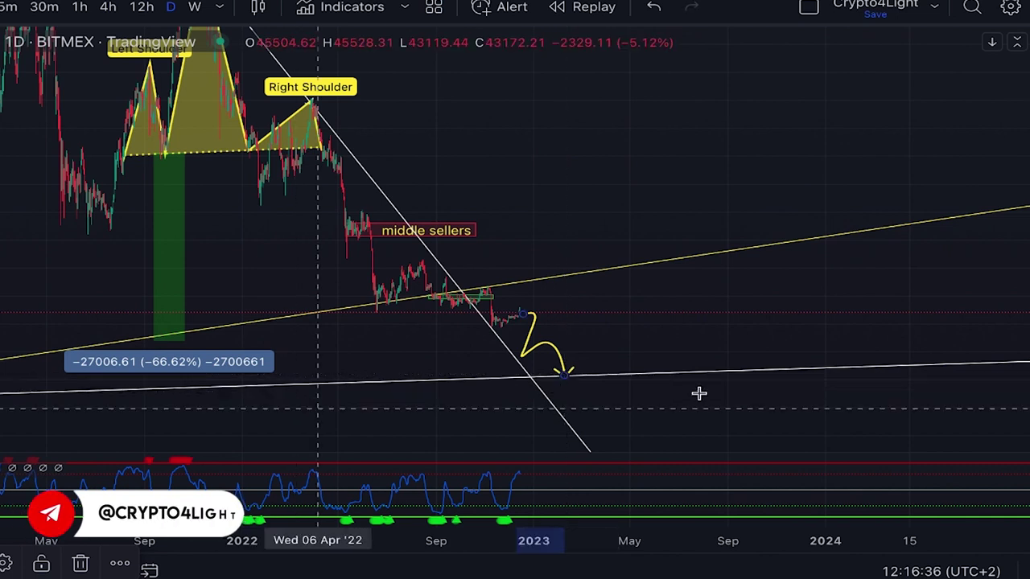
click(653, 7)
Sketch a wavy price decline from the latest candles through the rising white trendline to about June 2023, and undo it
scroll(563, 341, down, 3)
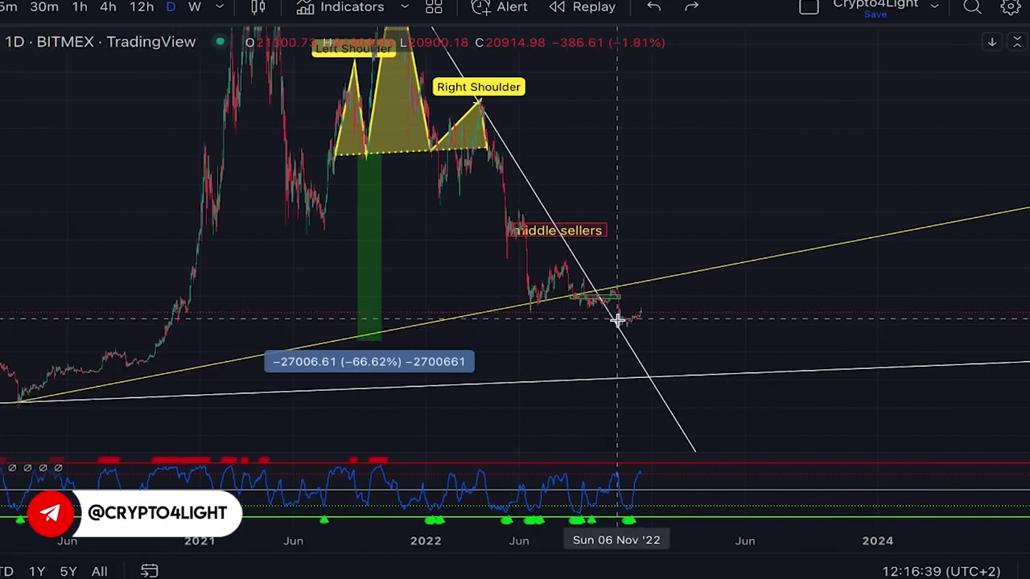
mouse_move(632, 315)
mouse_down()
mouse_move(636, 356)
mouse_move(674, 338)
mouse_move(683, 345)
mouse_move(682, 399)
mouse_move(707, 427)
mouse_move(756, 441)
mouse_up()
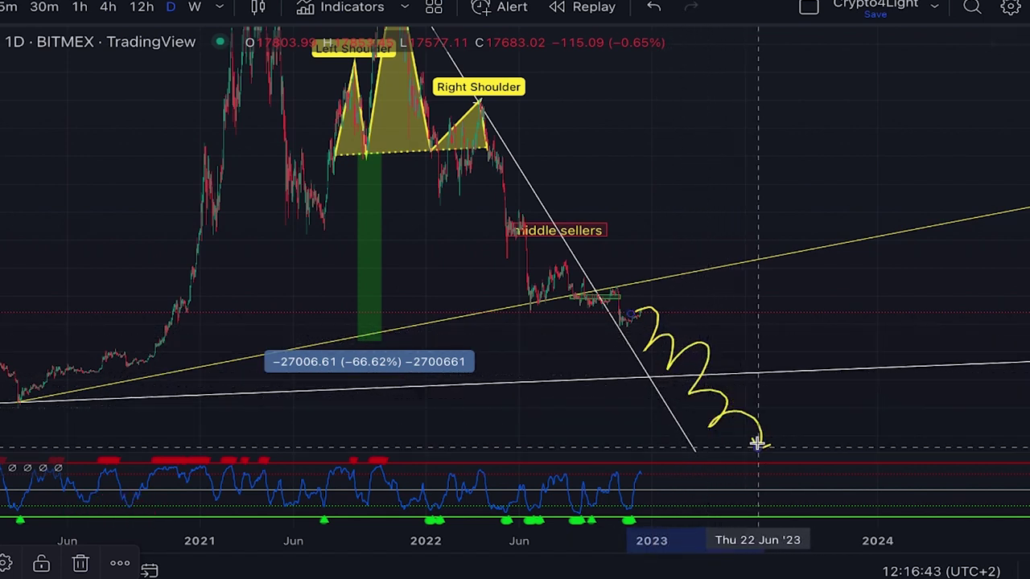
click(653, 7)
Sketch a bullish wavy price path above the yellow trendline to about October 2023, and undo it
scroll(662, 328, up, 3)
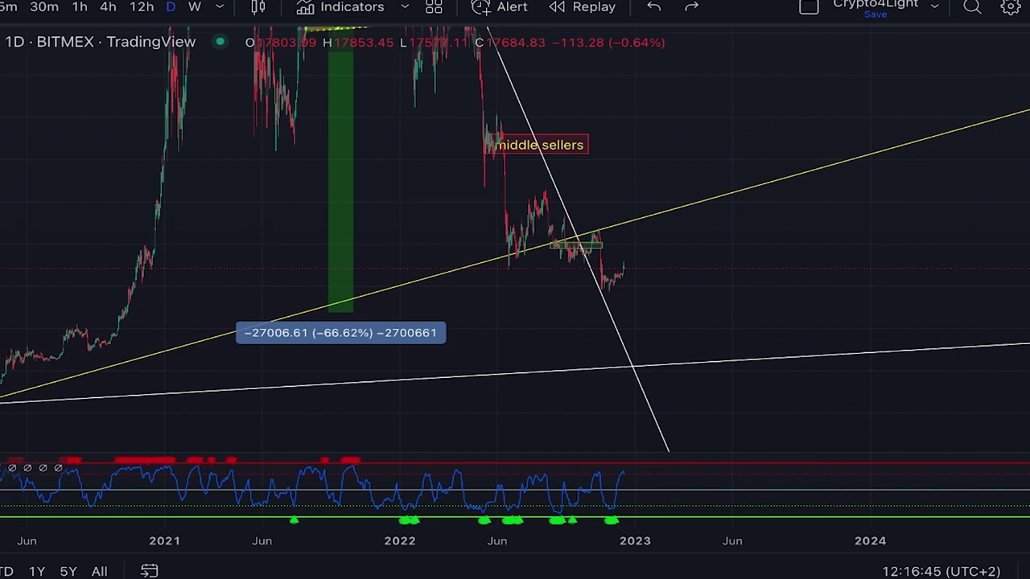
drag(1028, 345, 1028, 308)
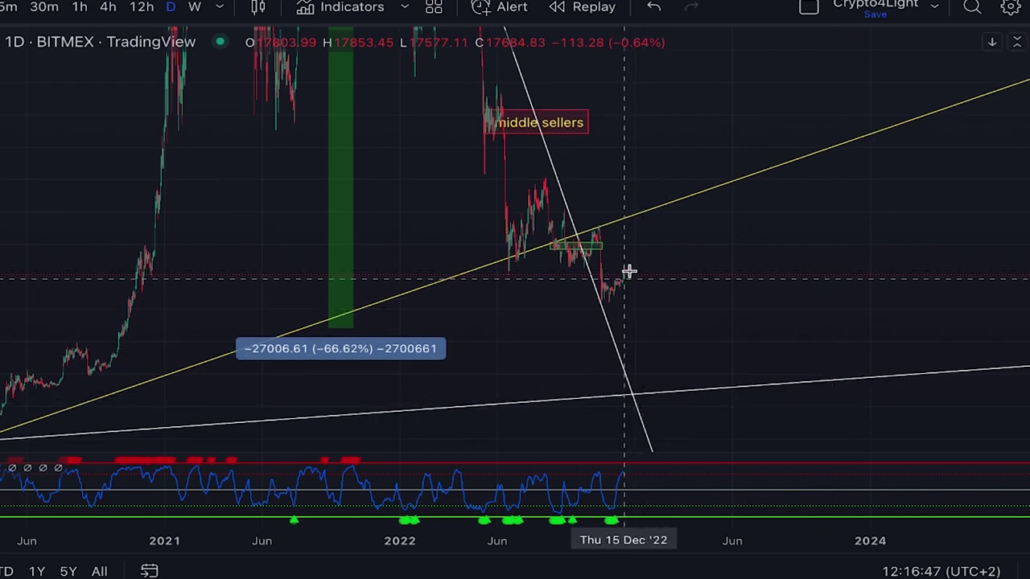
mouse_move(629, 271)
mouse_down()
mouse_move(638, 193)
mouse_move(744, 185)
mouse_move(817, 100)
mouse_up()
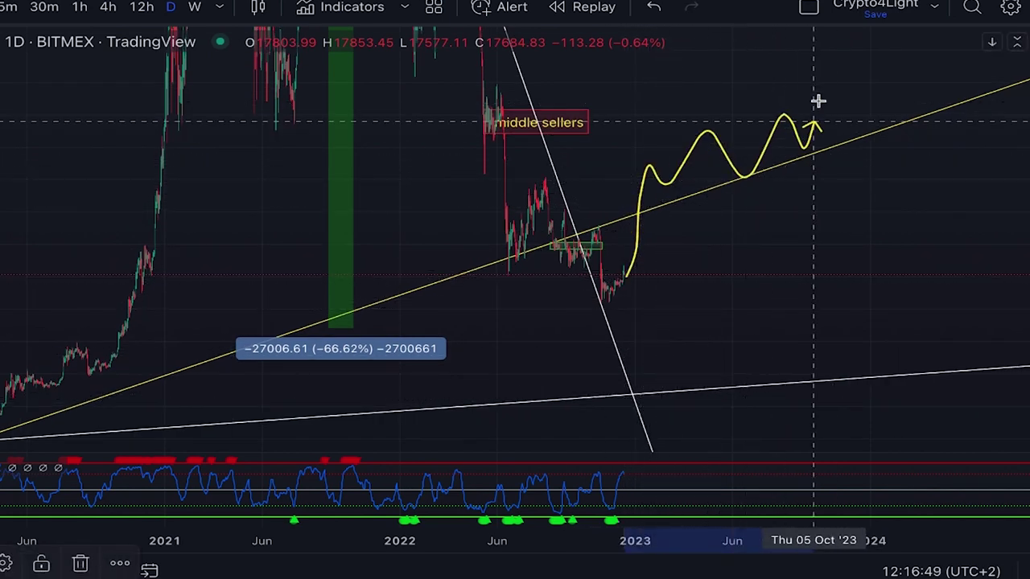
click(658, 8)
click(668, 12)
click(668, 12)
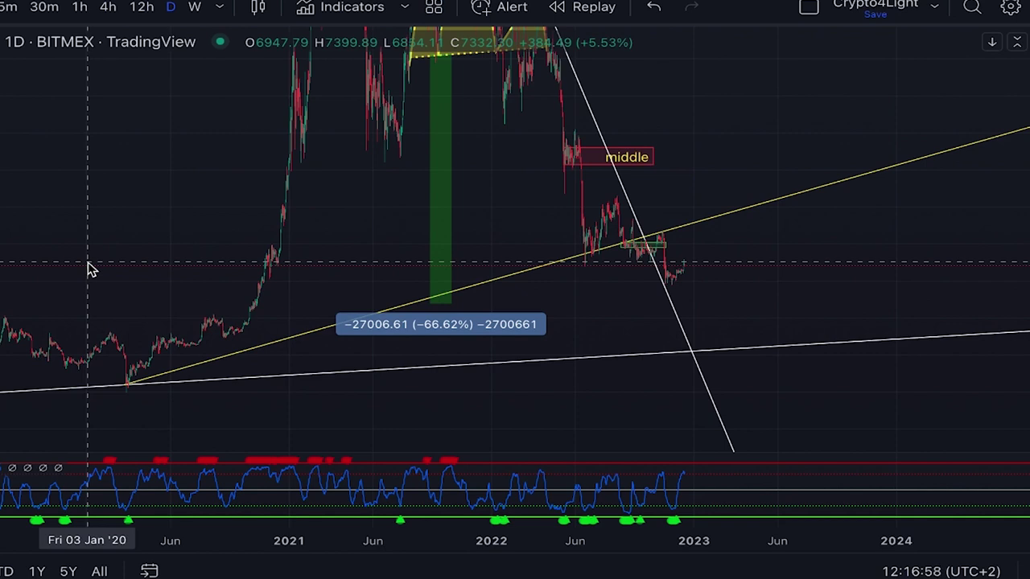
Circle the price peak at the start of 2018 with the brush, and undo the circle
scroll(83, 259, down, 3)
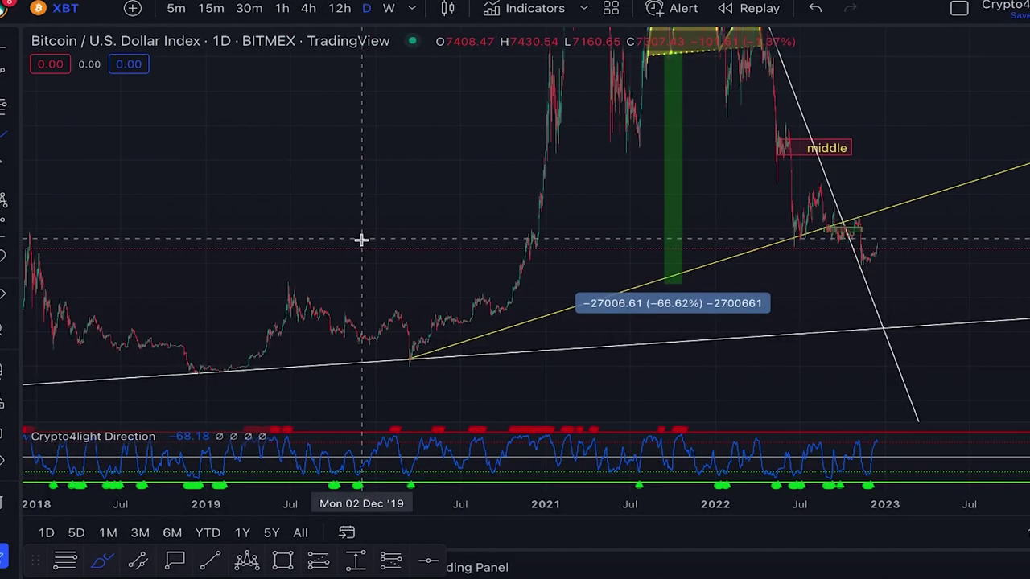
drag(221, 161, 333, 170)
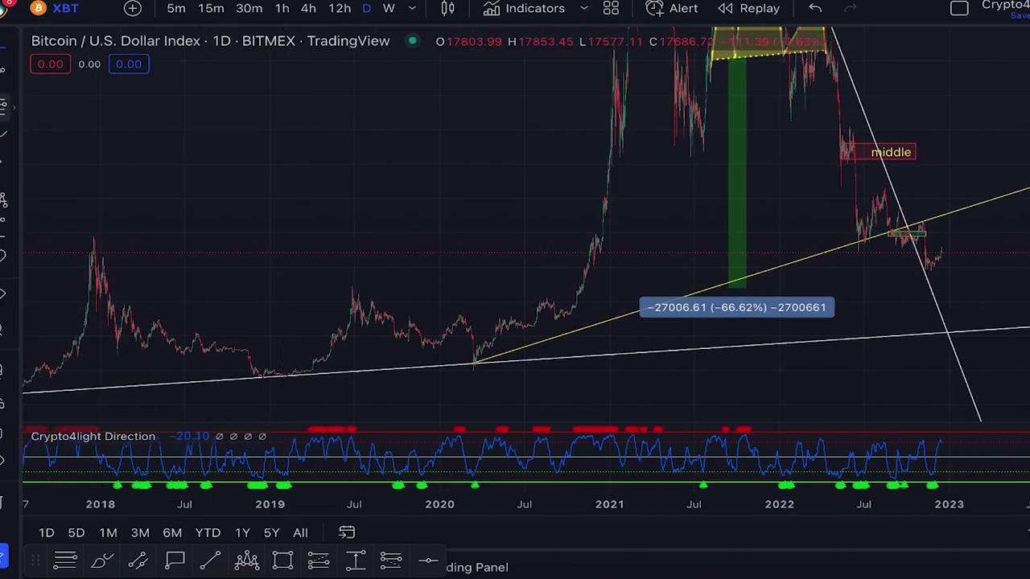
click(4, 144)
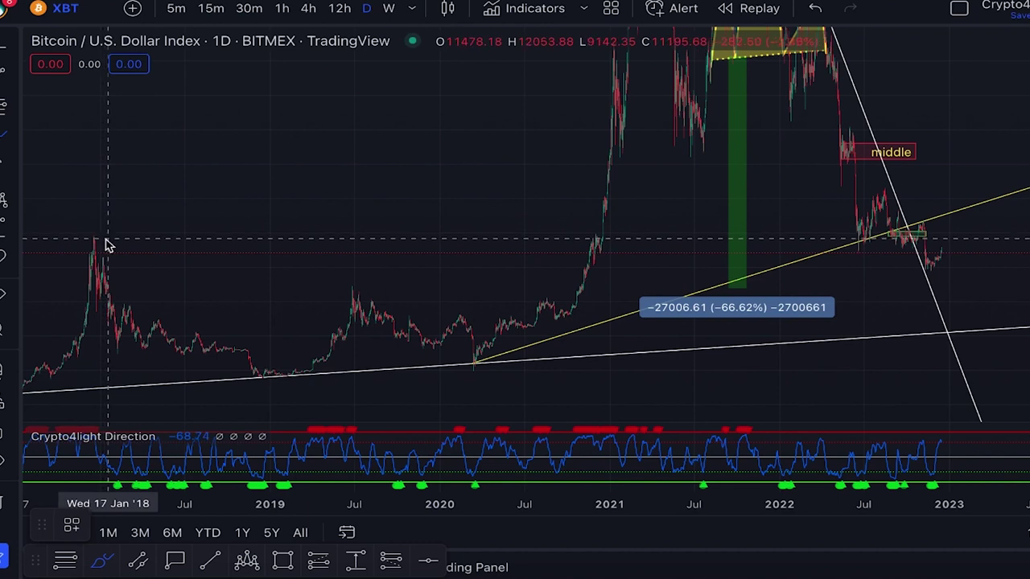
drag(118, 230, 168, 248)
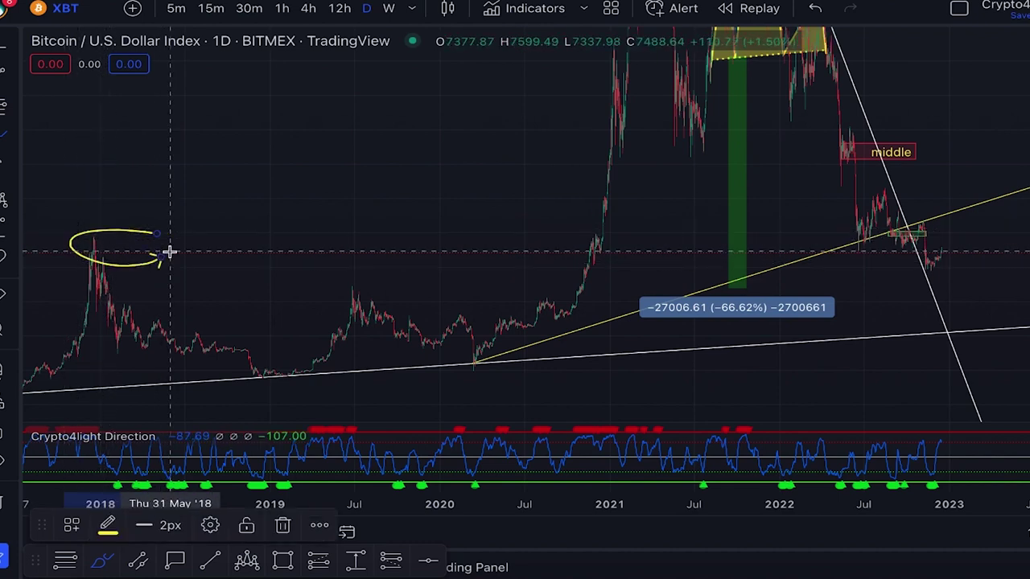
click(814, 7)
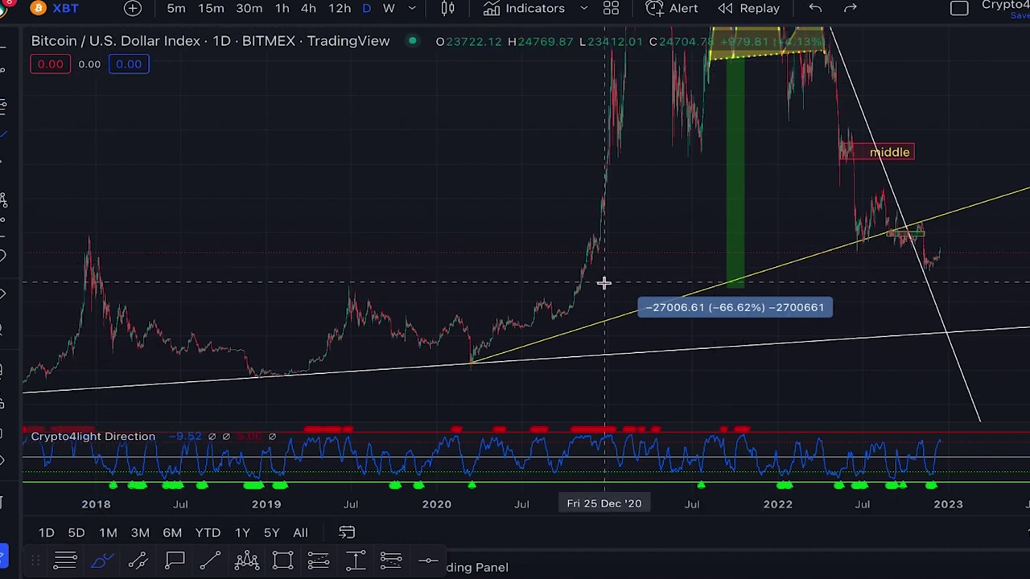
Sketch a sideways price path ending in a sharp rise to about 33,500 in September 2023, and undo it
scroll(604, 283, up, 2)
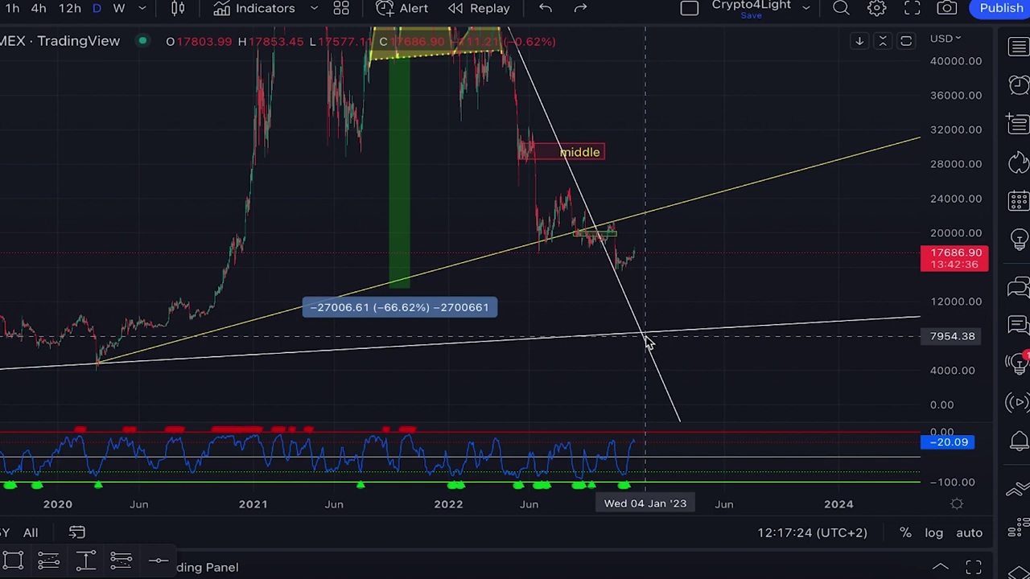
mouse_move(632, 258)
mouse_down()
mouse_move(652, 233)
mouse_move(681, 230)
mouse_move(765, 246)
mouse_move(783, 118)
mouse_up()
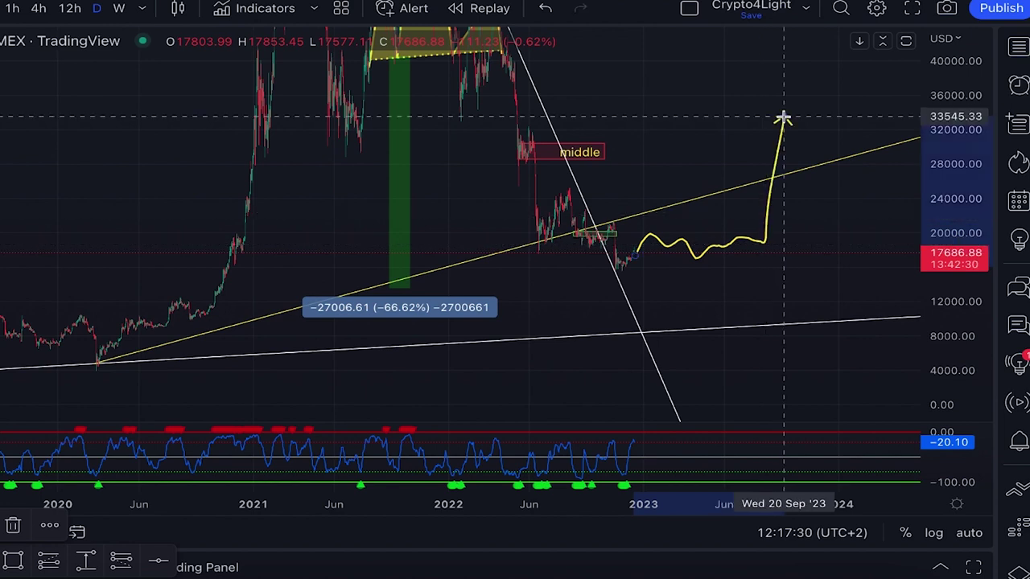
click(543, 10)
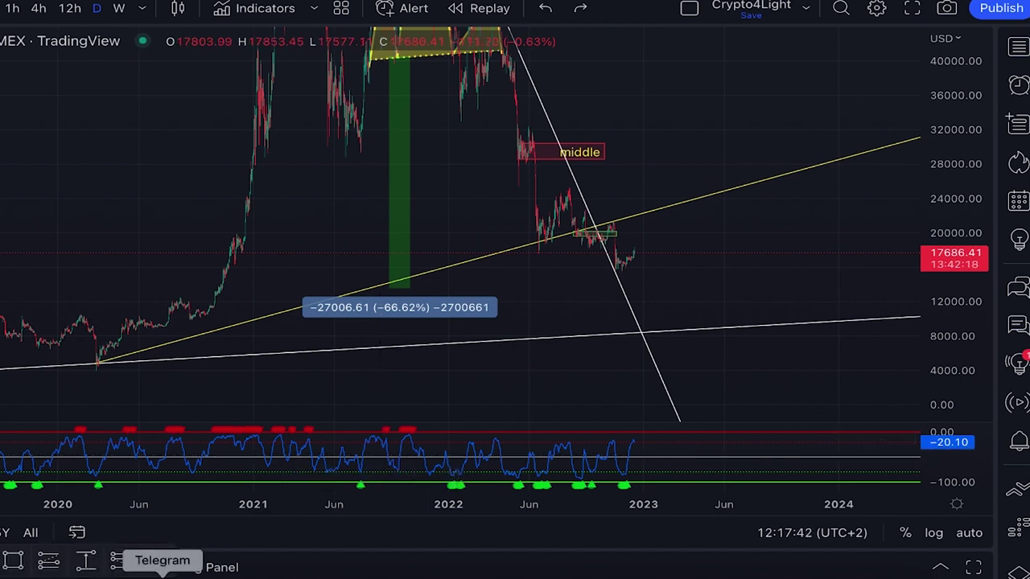
Switch to Telegram, view the Broadening Wedge Pattern image among the latest channel posts, and return to the chart
click(162, 577)
scroll(386, 276, down, 7)
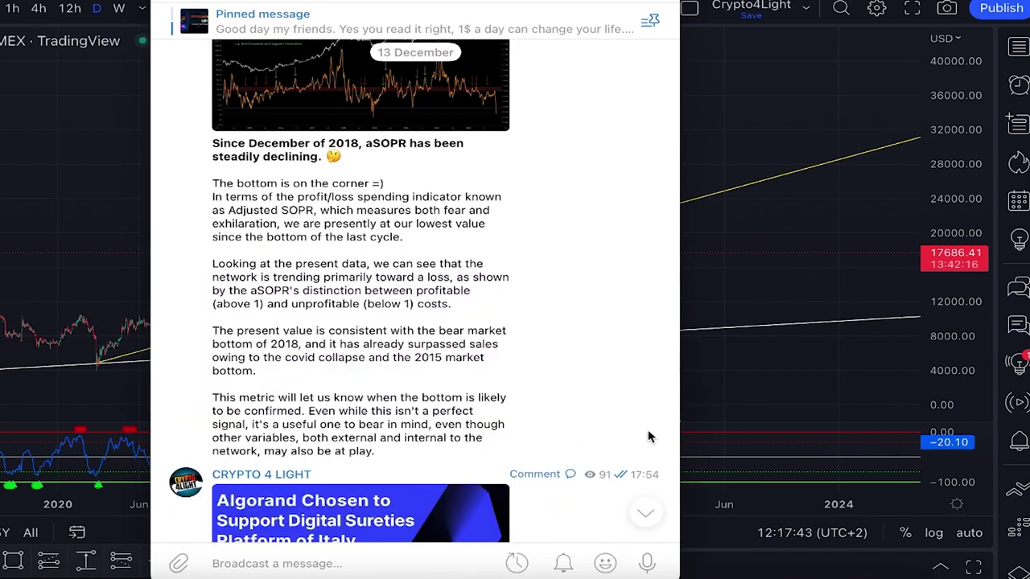
click(647, 514)
click(408, 292)
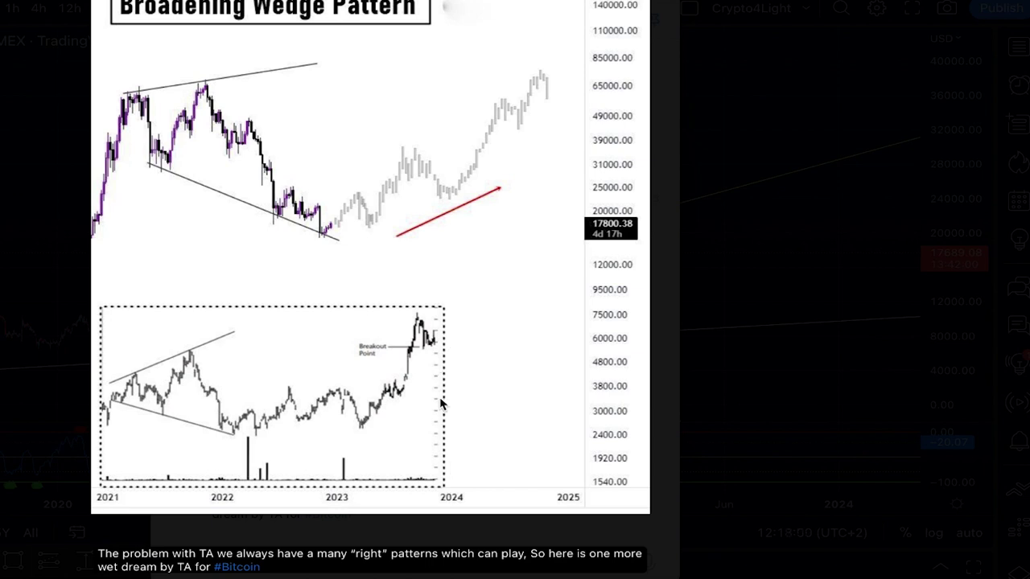
click(740, 267)
click(385, 331)
click(779, 277)
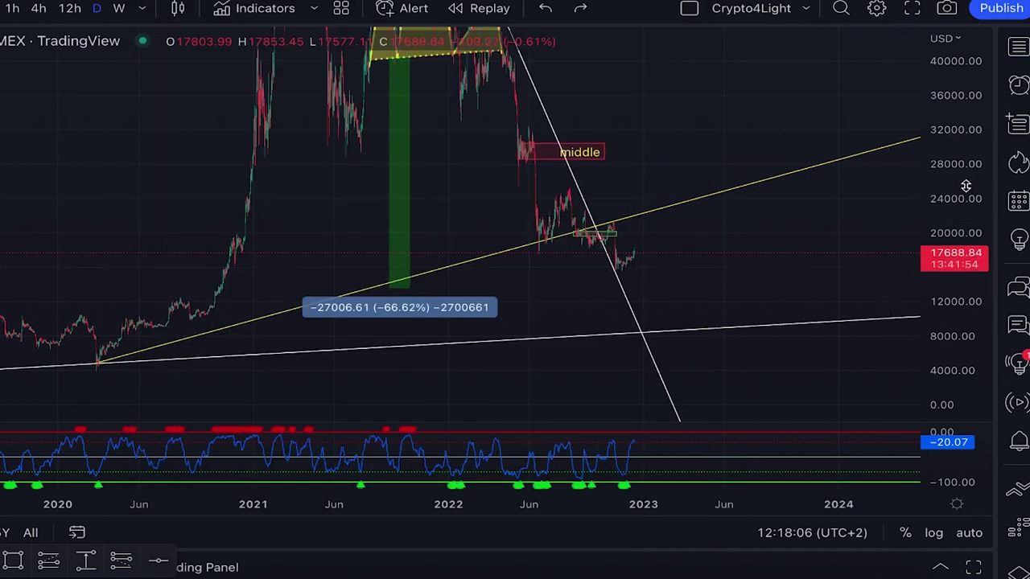
Fit the price range up to the pattern's head, handwrite large figures with the brush in the empty area beside it, and undo them
drag(965, 186, 965, 259)
scroll(504, 158, up, 3)
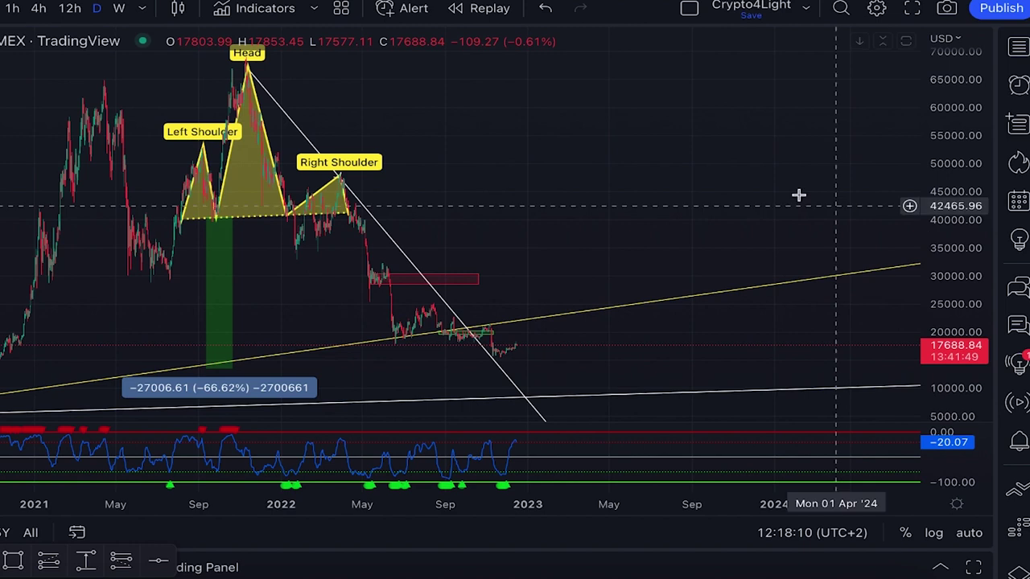
scroll(777, 184, down, 2)
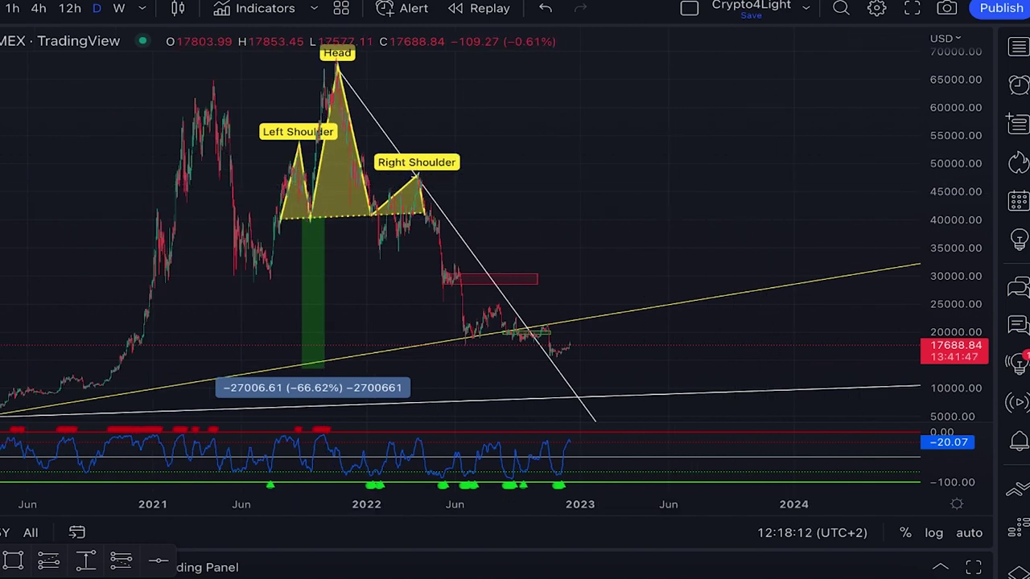
drag(511, 160, 537, 237)
drag(652, 96, 703, 169)
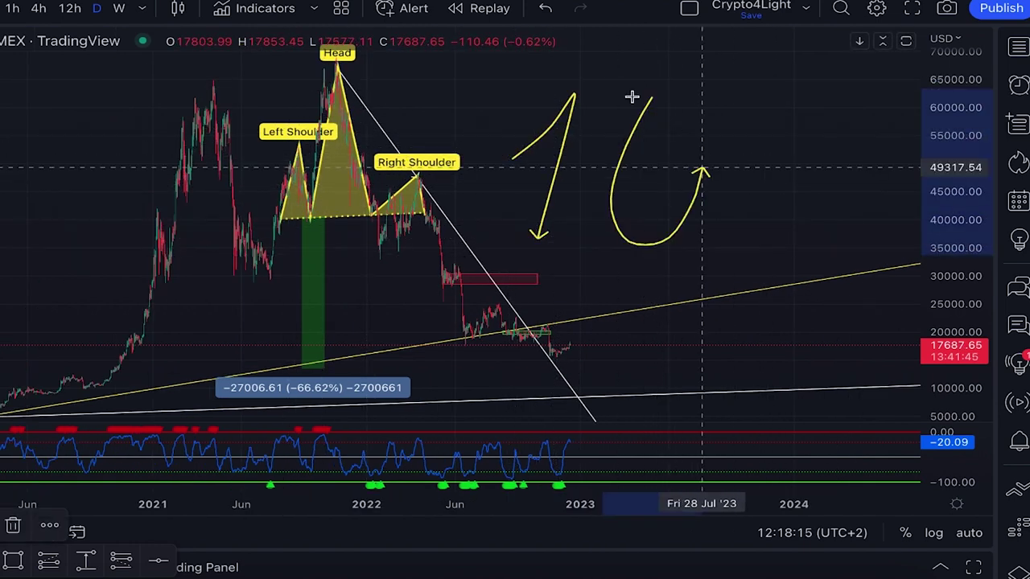
click(546, 9)
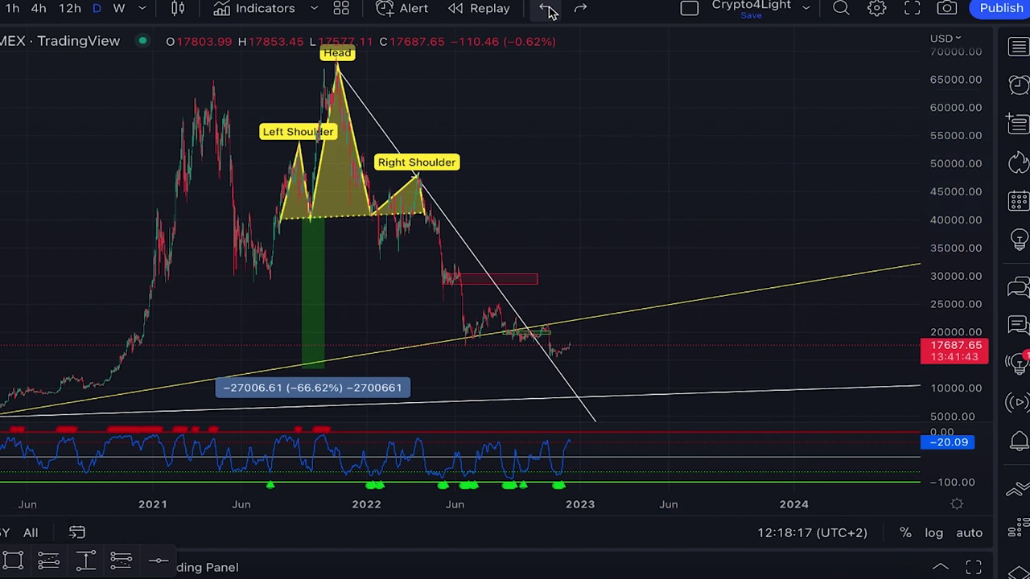
Compress the price scale and reposition the chart around the head and shoulders pattern with space through 2024
drag(970, 162, 961, 244)
scroll(533, 228, up, 3)
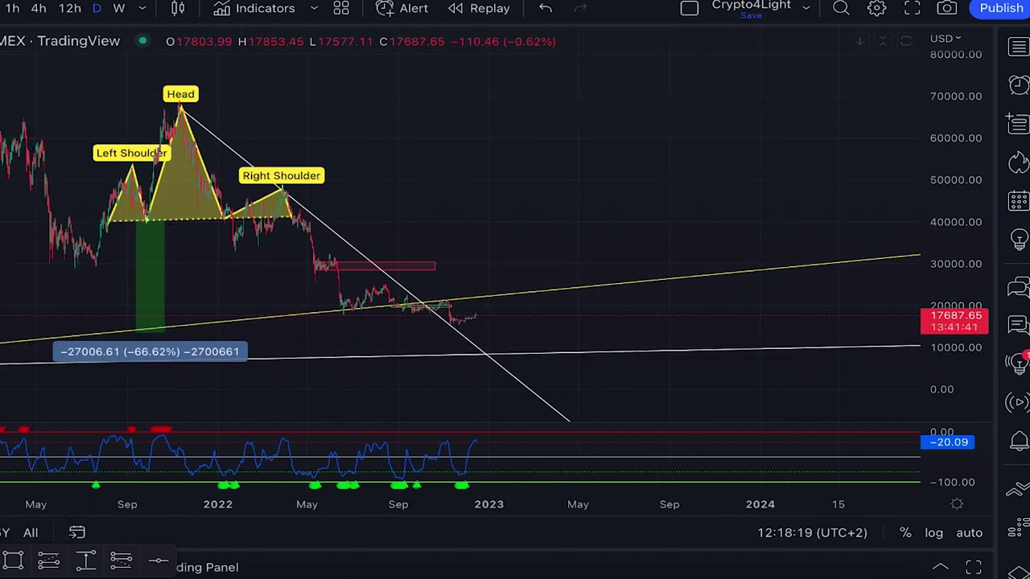
drag(464, 108, 581, 97)
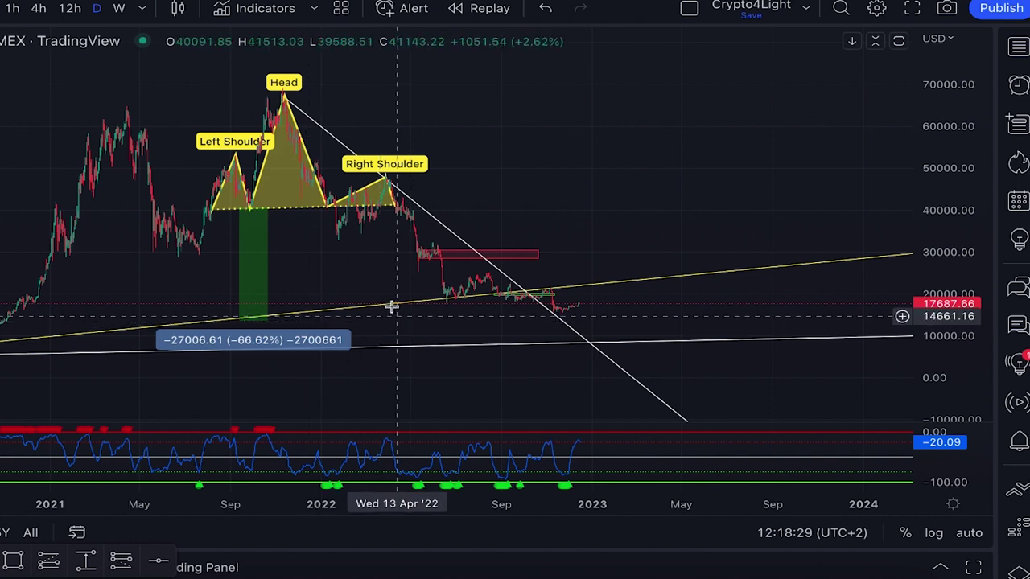
Fit the head and shoulders pattern closely into view and change the chart type to Line
scroll(429, 198, up, 2)
drag(522, 153, 658, 163)
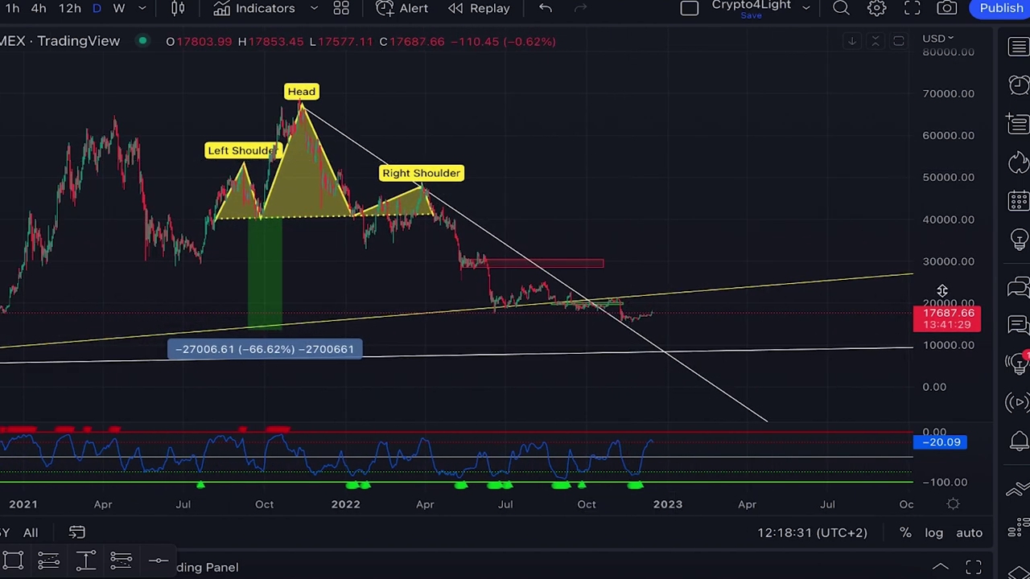
drag(942, 292, 942, 185)
scroll(711, 223, up, 5)
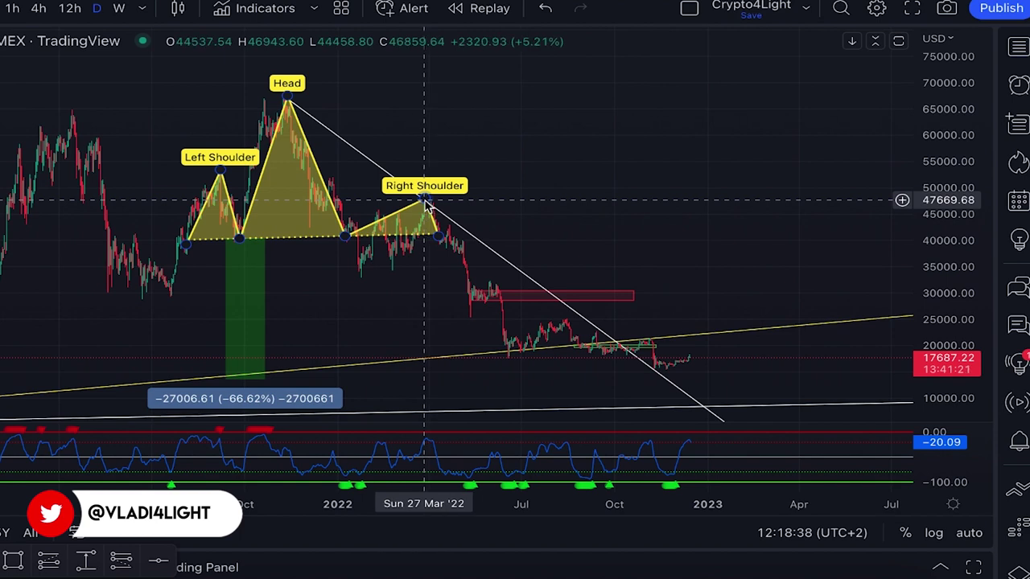
click(178, 9)
click(218, 188)
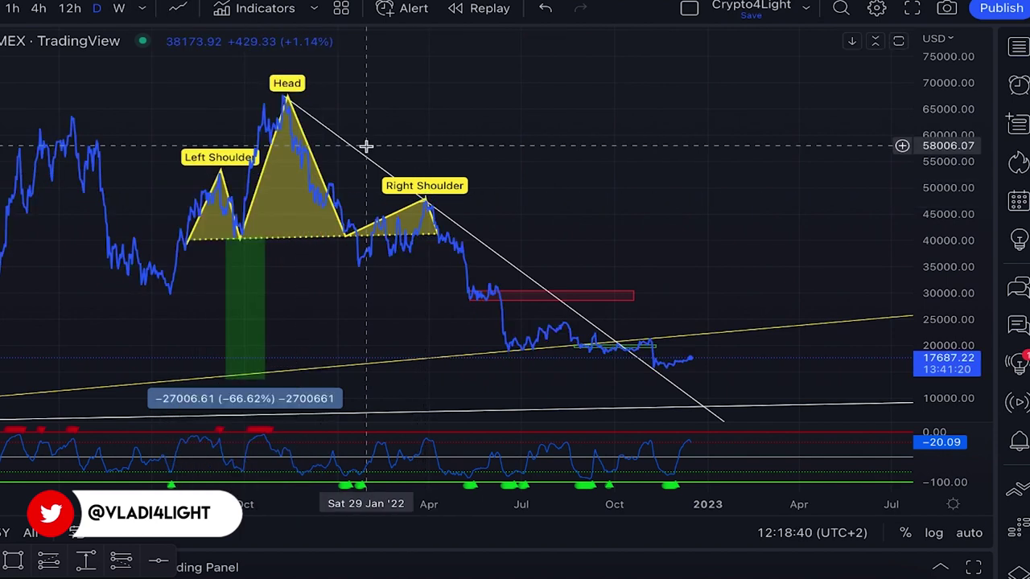
Examine the head and shoulders pattern on the line chart and restore the Candles chart type
scroll(315, 134, up, 1)
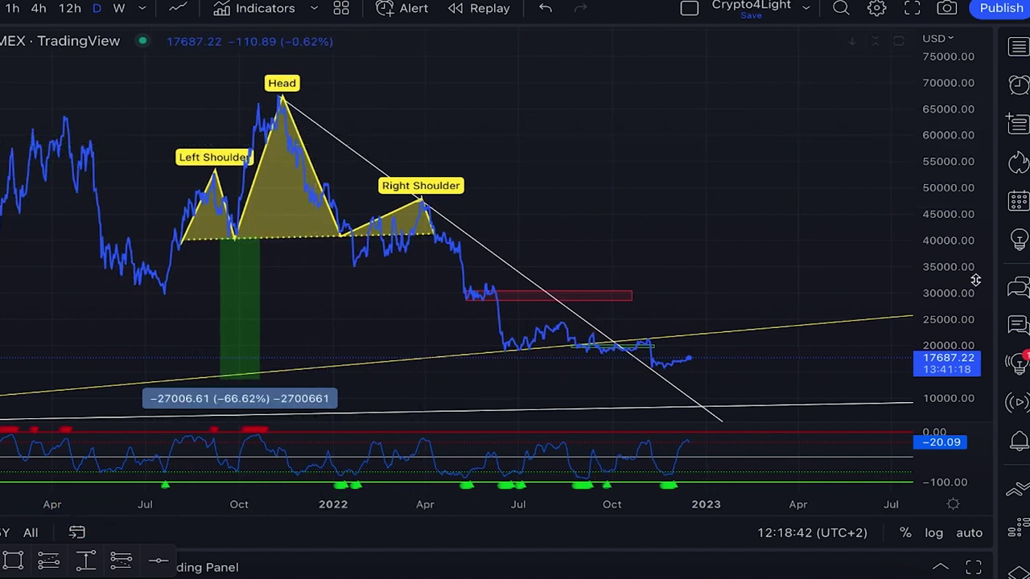
drag(970, 297, 950, 241)
drag(579, 135, 583, 201)
drag(968, 280, 957, 322)
scroll(604, 158, down, 5)
click(177, 8)
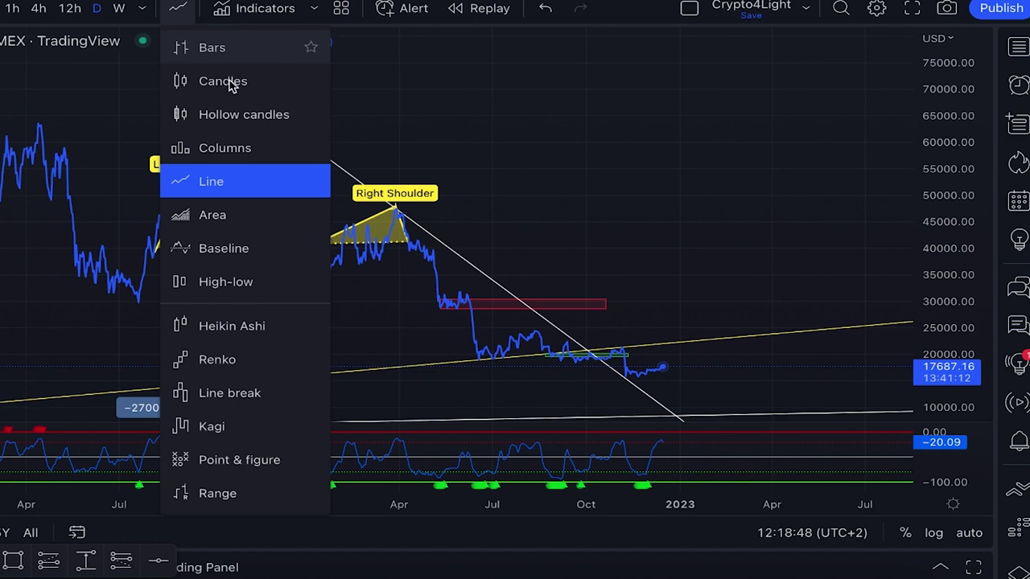
click(230, 80)
Stretch the price range from about 68,900 at the head's peak level on 16 January 2022 to 1 April 2023, spanning about −77%
drag(570, 172, 480, 161)
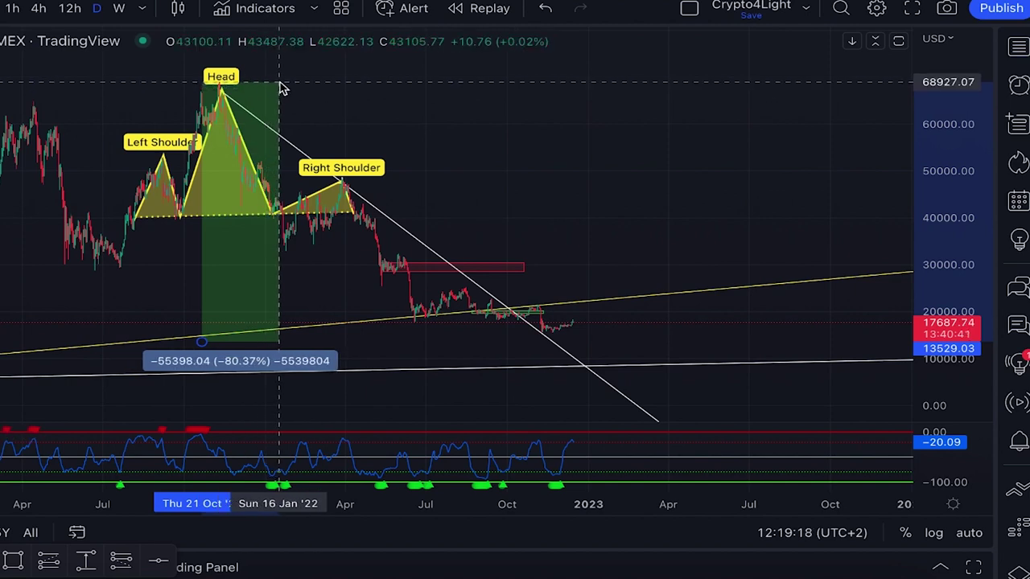
click(279, 84)
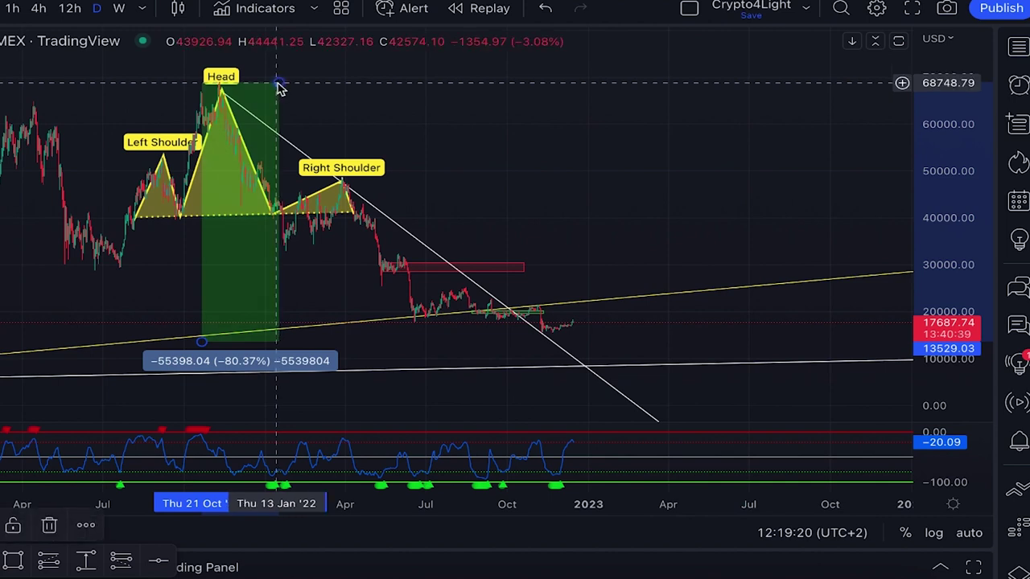
drag(201, 342, 650, 338)
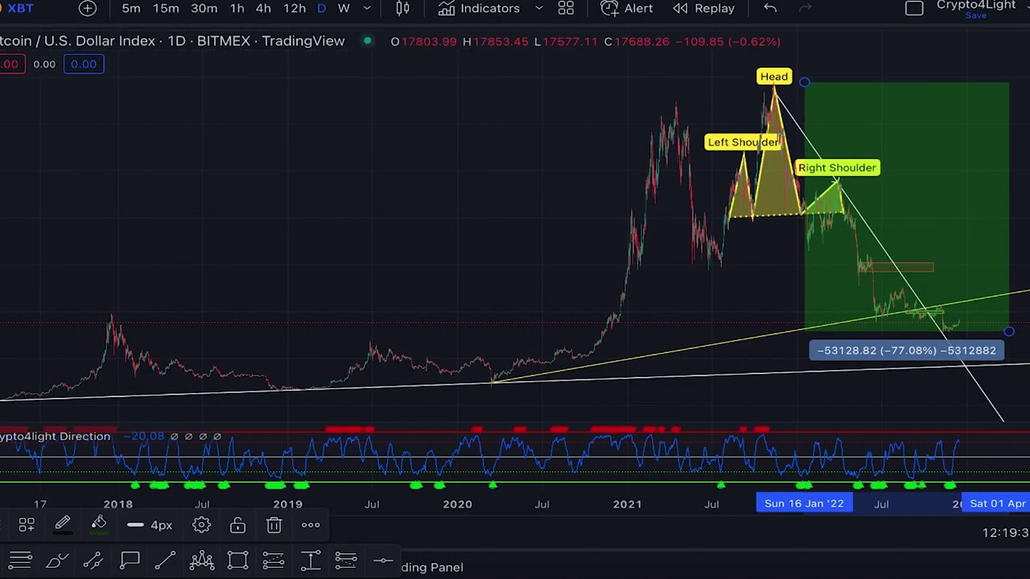
Measure the rise from the 2020 low to the level of the 2021 peak, and clear the measurement
scroll(574, 214, up, 5)
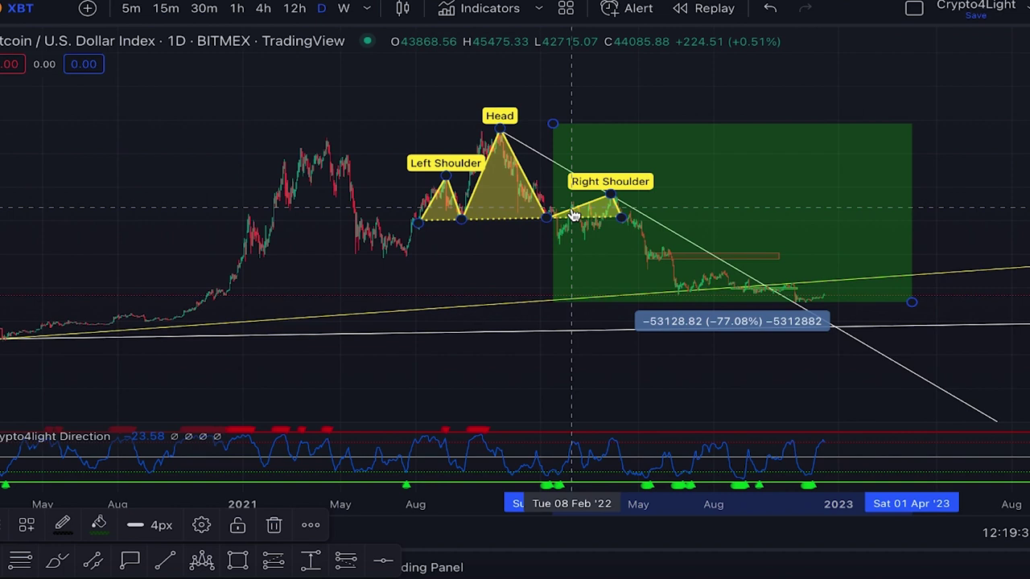
mouse_move(1029, 214)
mouse_down()
mouse_move(1028, 65)
mouse_move(1029, 153)
mouse_move(965, 136)
mouse_up()
click(1, 49)
click(1, 302)
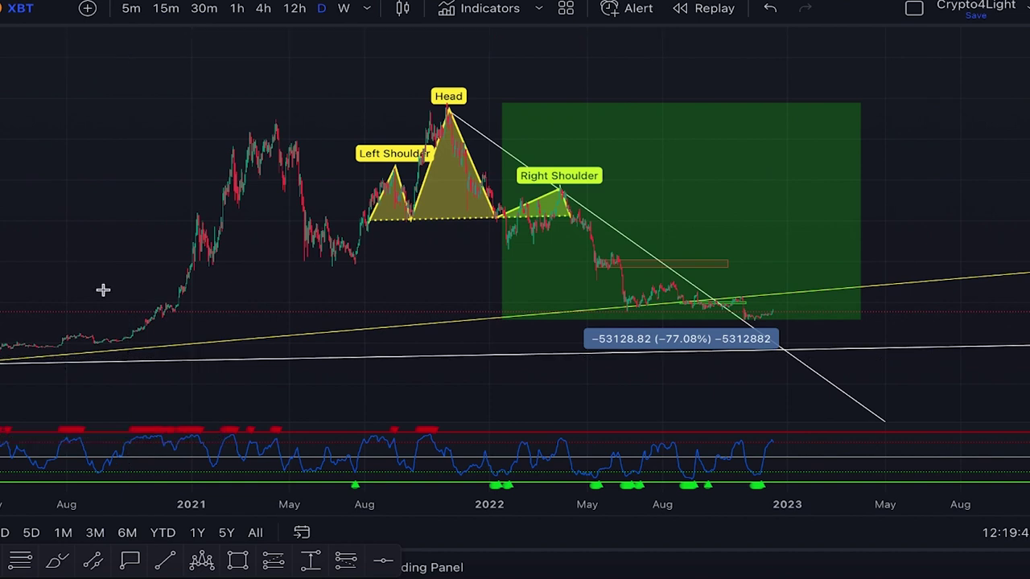
click(108, 343)
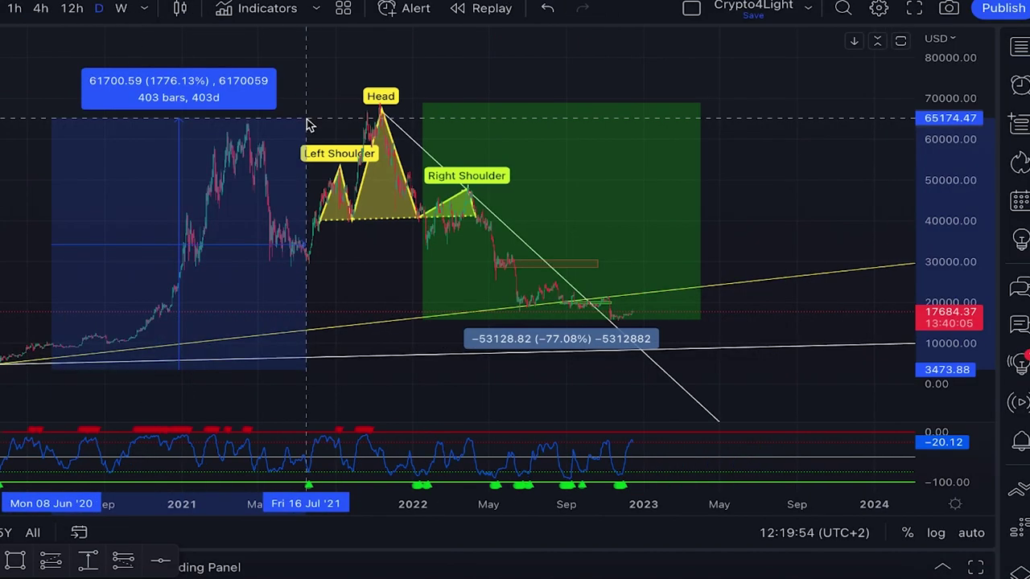
click(307, 119)
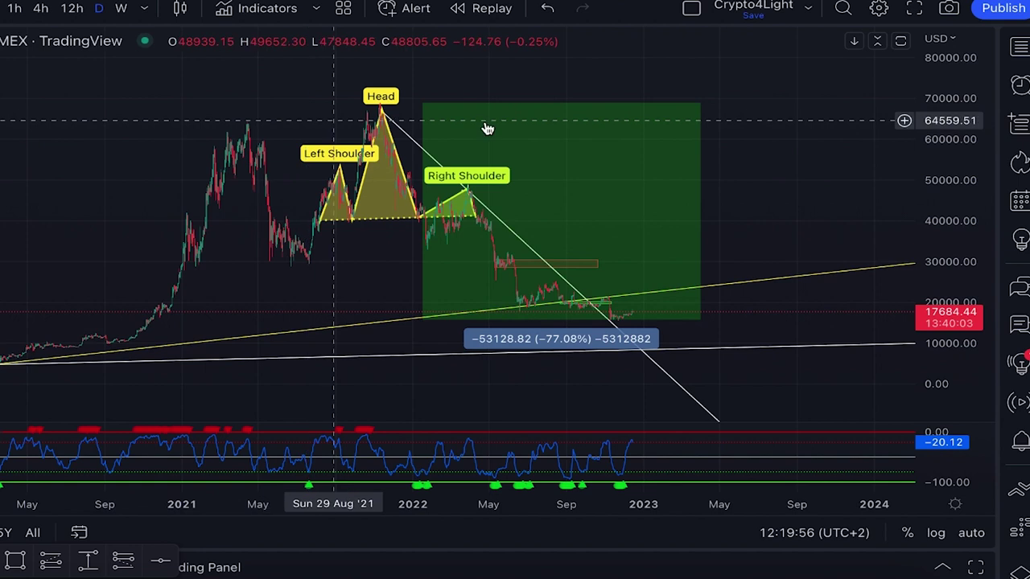
Try a price range from about 17,400 in July 2023 to about 100,900 in April 2024, and cancel it
drag(778, 137, 485, 170)
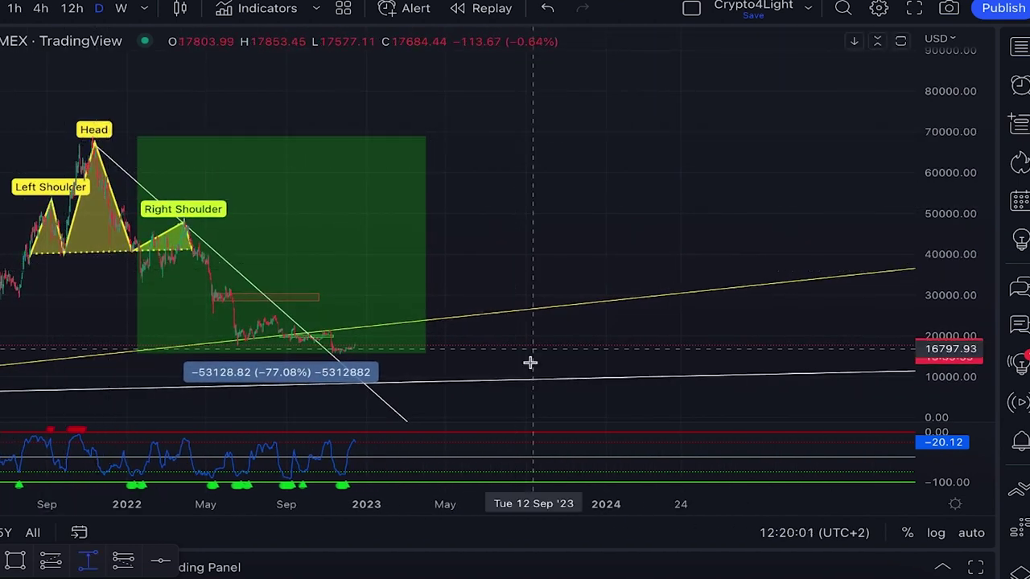
scroll(694, 223, right, 2)
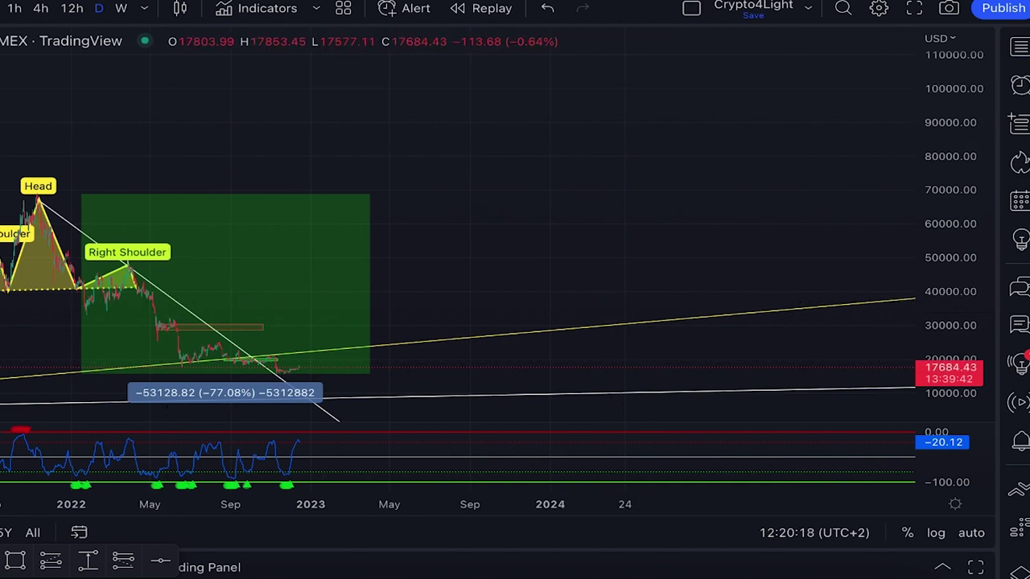
click(437, 369)
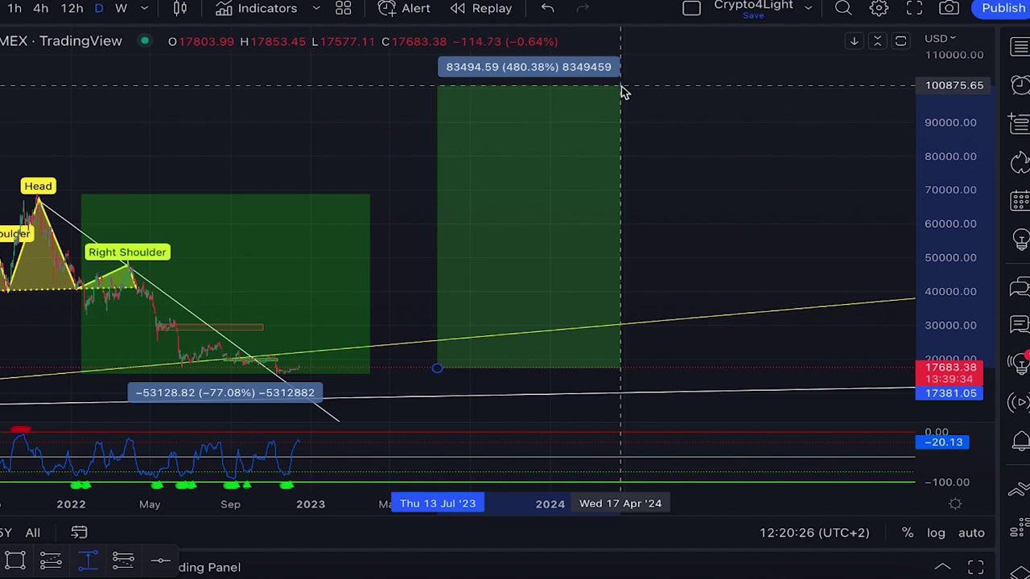
key(Escape)
Sketch a rising price path from the current price to about 88,000 beyond 2024
scroll(565, 115, down, 3)
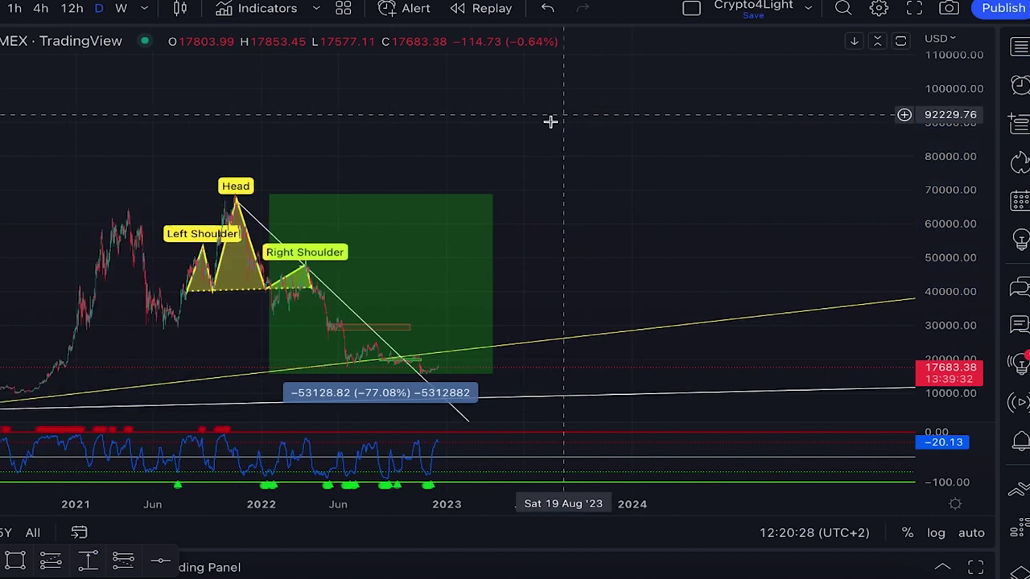
drag(516, 123, 557, 95)
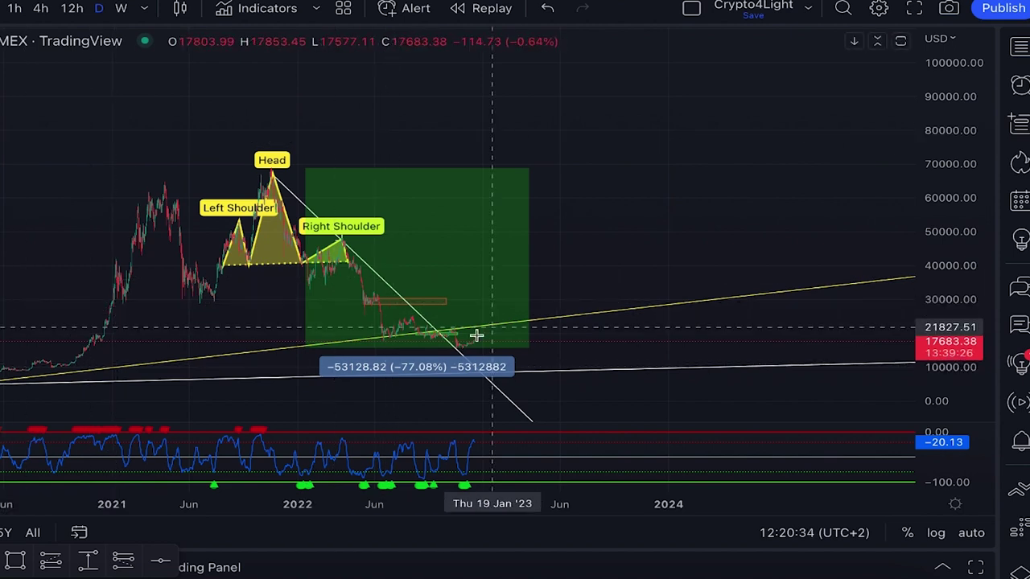
mouse_move(472, 340)
mouse_down()
mouse_move(635, 51)
mouse_move(662, 149)
mouse_move(721, 109)
mouse_move(735, 133)
mouse_move(759, 101)
mouse_move(770, 126)
mouse_move(781, 99)
mouse_move(789, 131)
mouse_move(807, 102)
mouse_move(809, 127)
mouse_move(826, 99)
mouse_move(861, 104)
mouse_up()
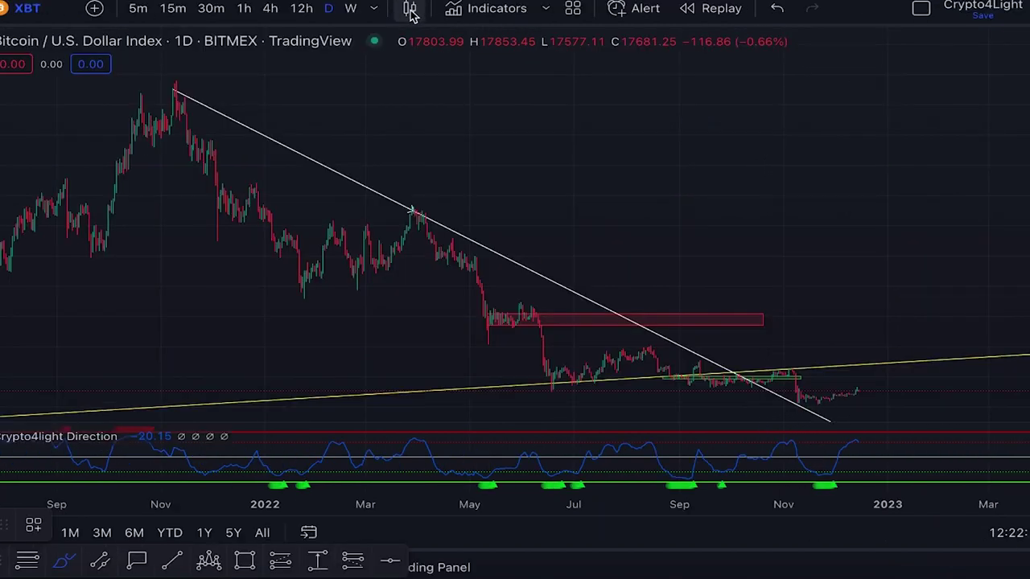
Change the chart type to Line and examine where the price touches the white descending trendline
click(410, 10)
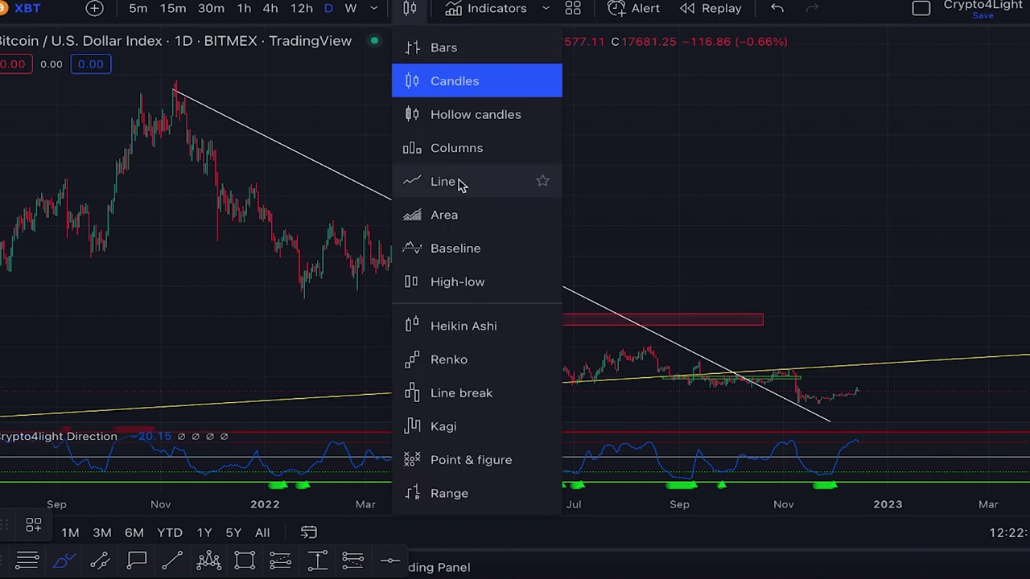
click(444, 181)
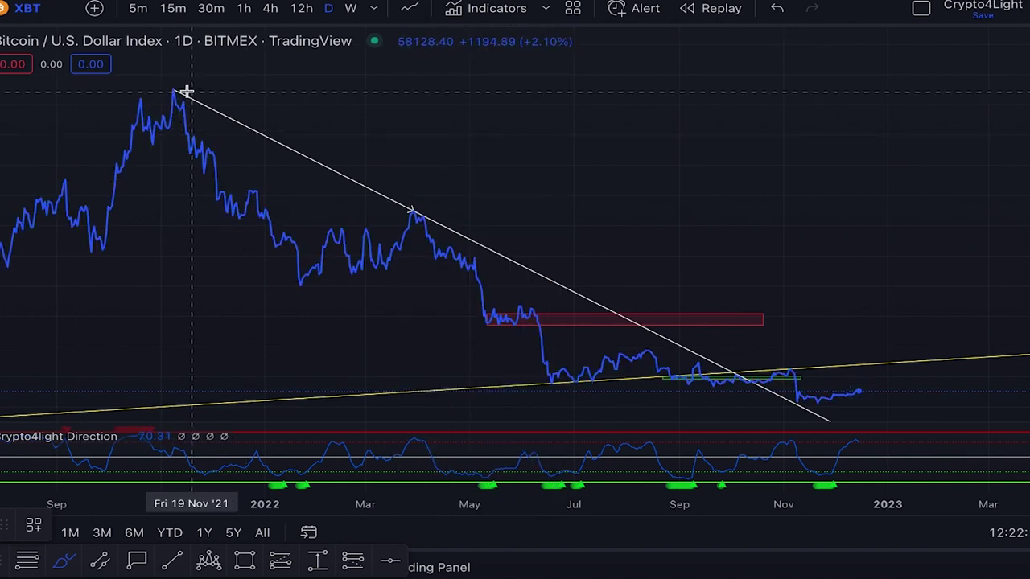
scroll(383, 211, up, 1)
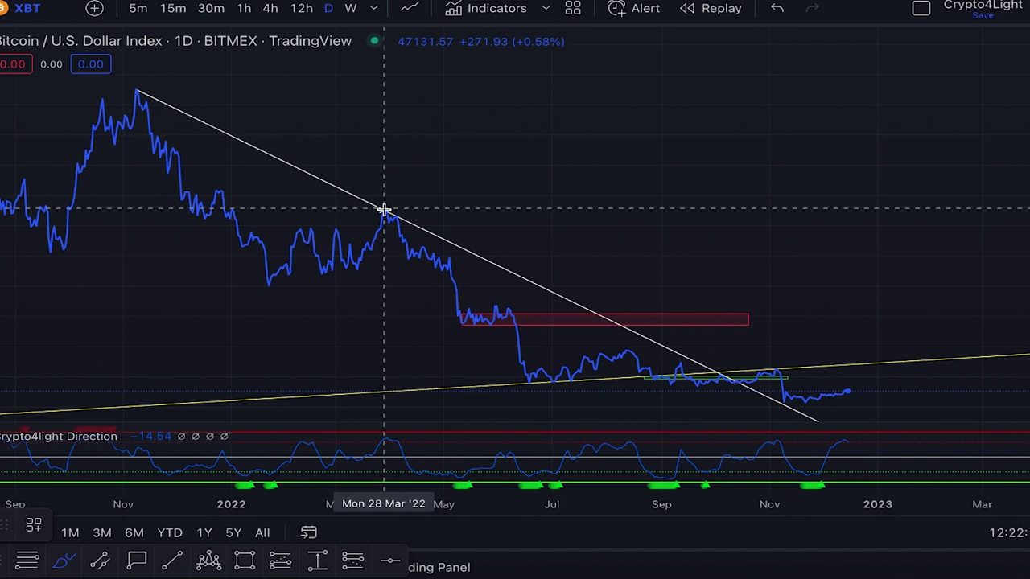
scroll(716, 311, up, 1)
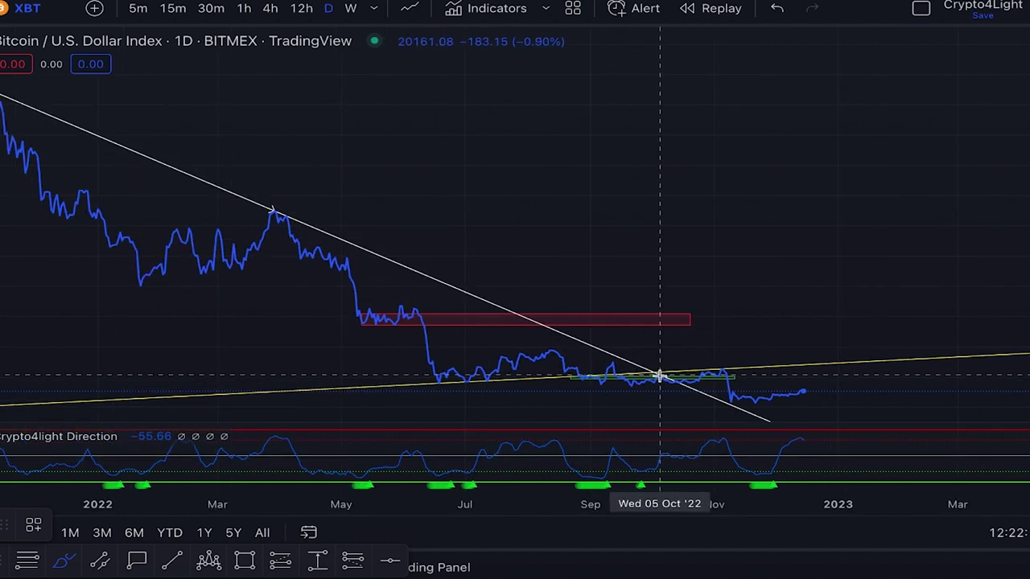
Examine the trendline crossing at the green zone in October 2022 up close, and restore the Candles chart type
drag(1015, 351, 1009, 60)
drag(739, 256, 881, 79)
scroll(816, 211, up, 2)
drag(806, 415, 970, 153)
scroll(973, 233, up, 5)
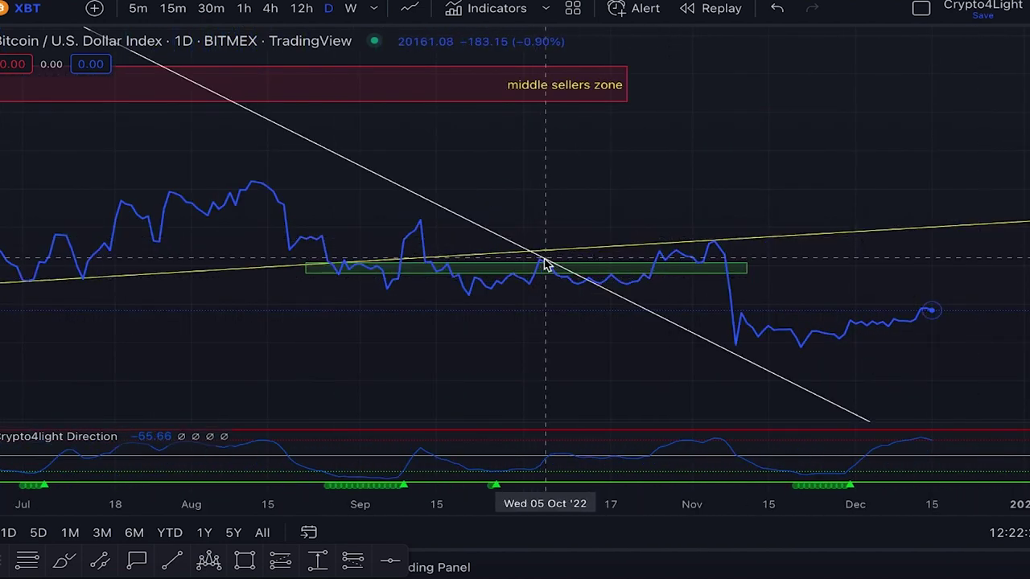
click(408, 8)
click(453, 81)
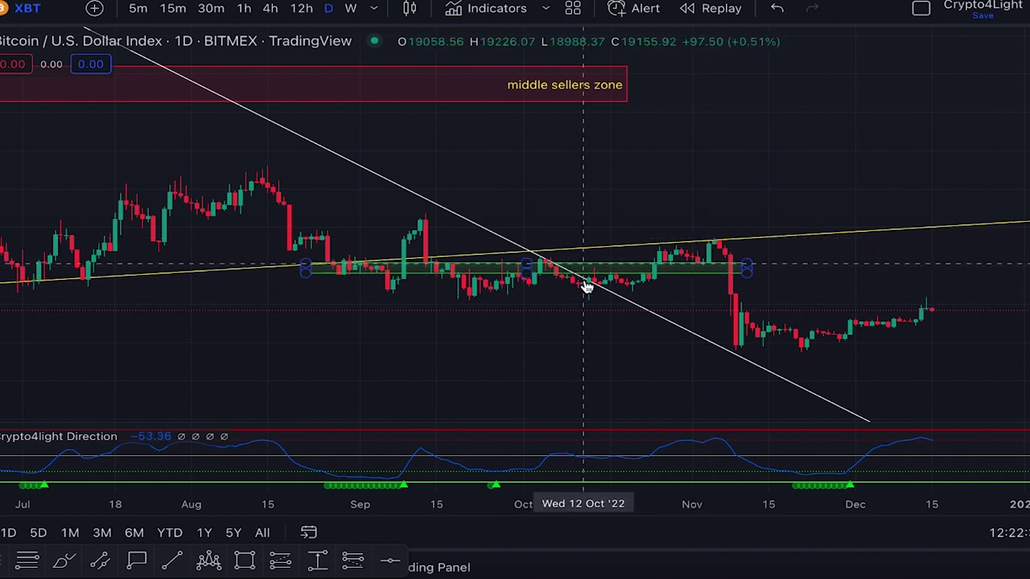
Extend the Local buyers zone rectangle forward to 12 January 2023
scroll(780, 173, down, 2)
drag(780, 173, 710, 175)
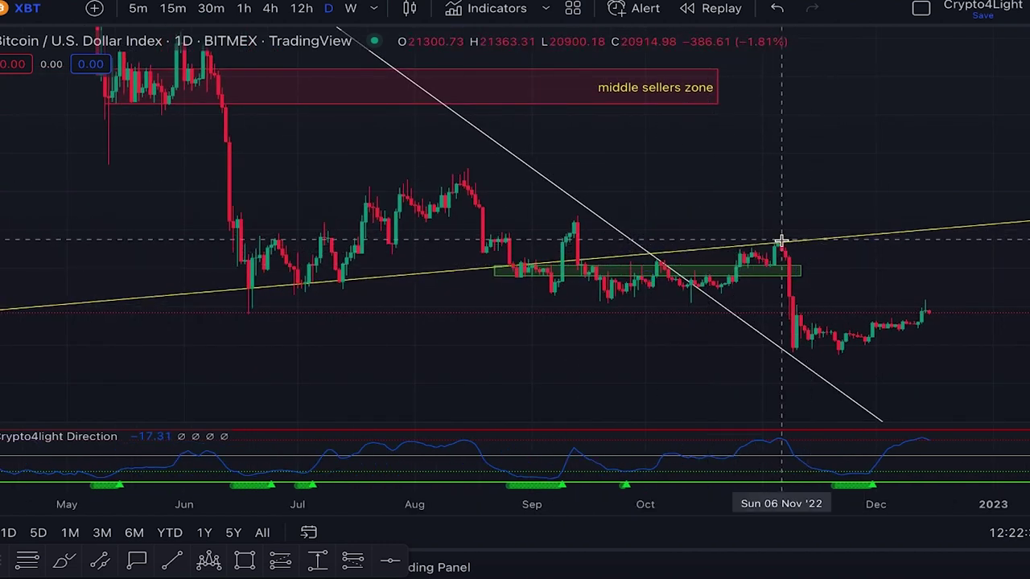
drag(1027, 298, 1027, 201)
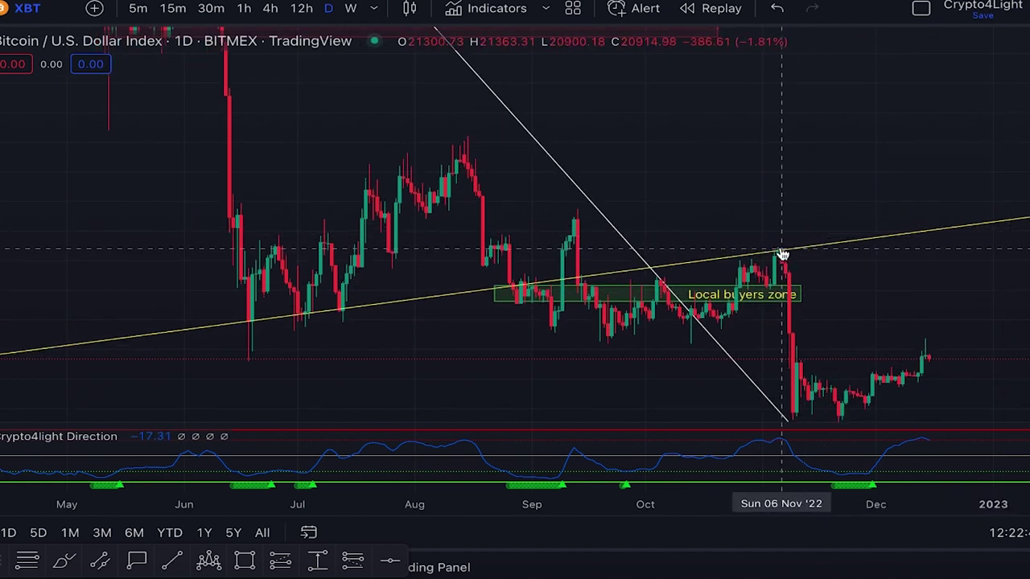
drag(811, 209, 730, 113)
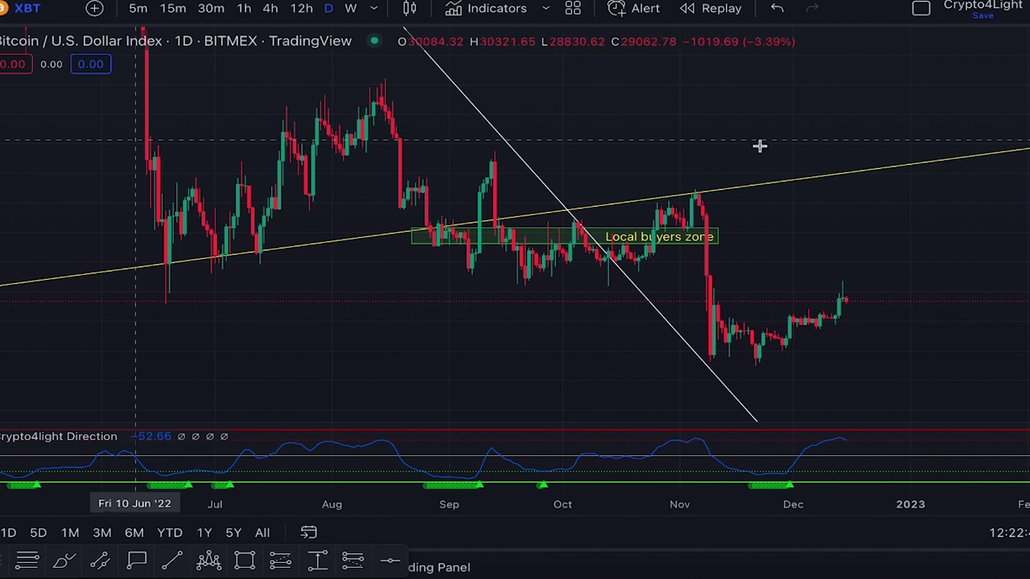
scroll(727, 200, up, 3)
click(630, 190)
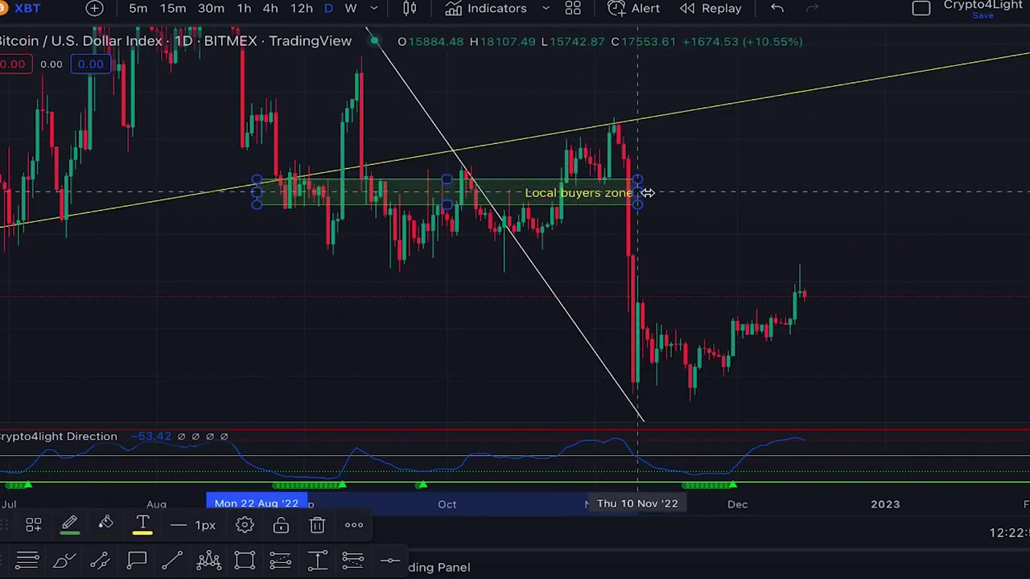
drag(647, 193, 938, 193)
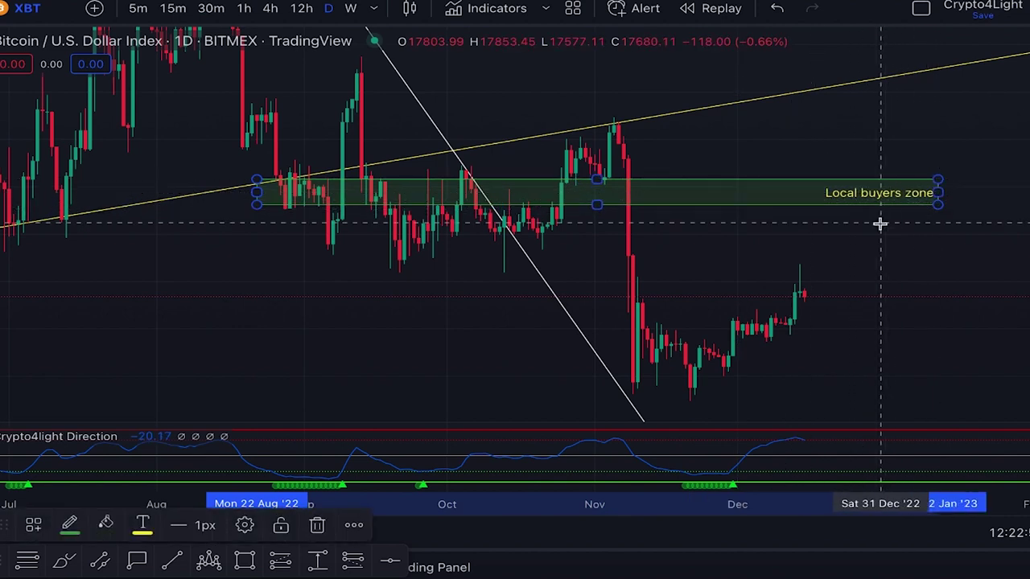
Examine the price action from August to December 2022 against the white descending trendline, the green buyers zone and the yellow trendline
drag(1029, 230, 1028, 296)
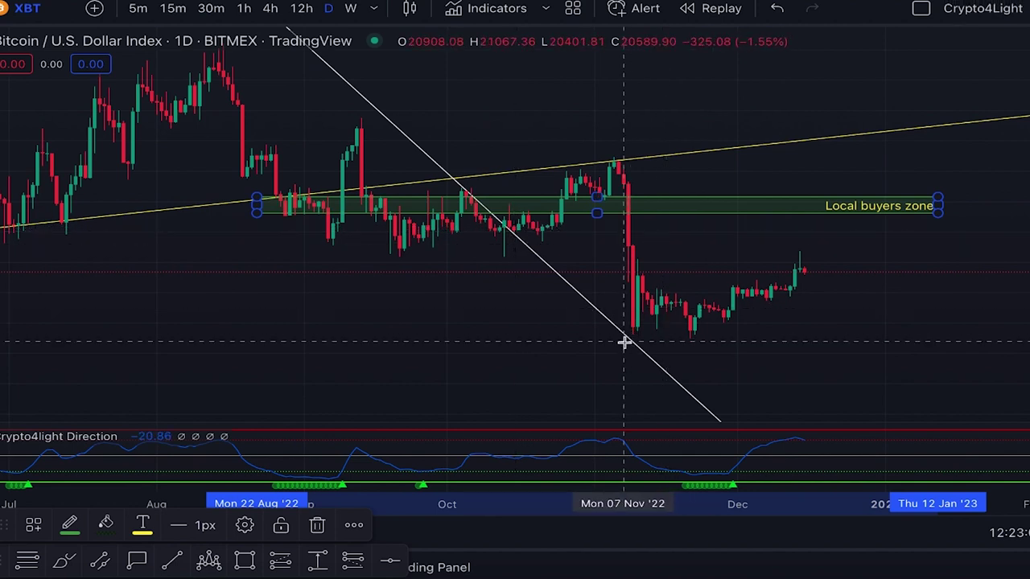
scroll(701, 291, up, 1)
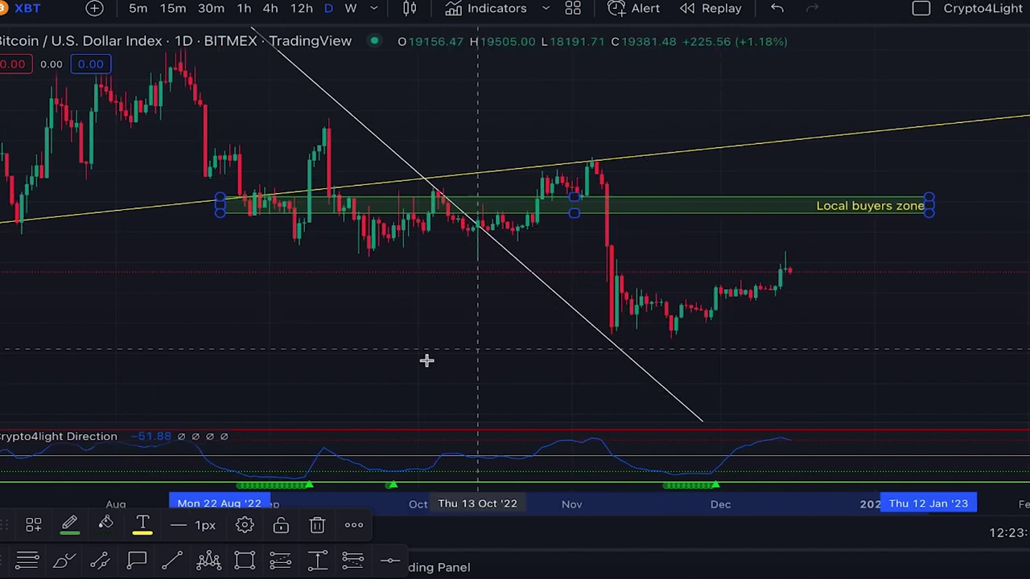
click(64, 561)
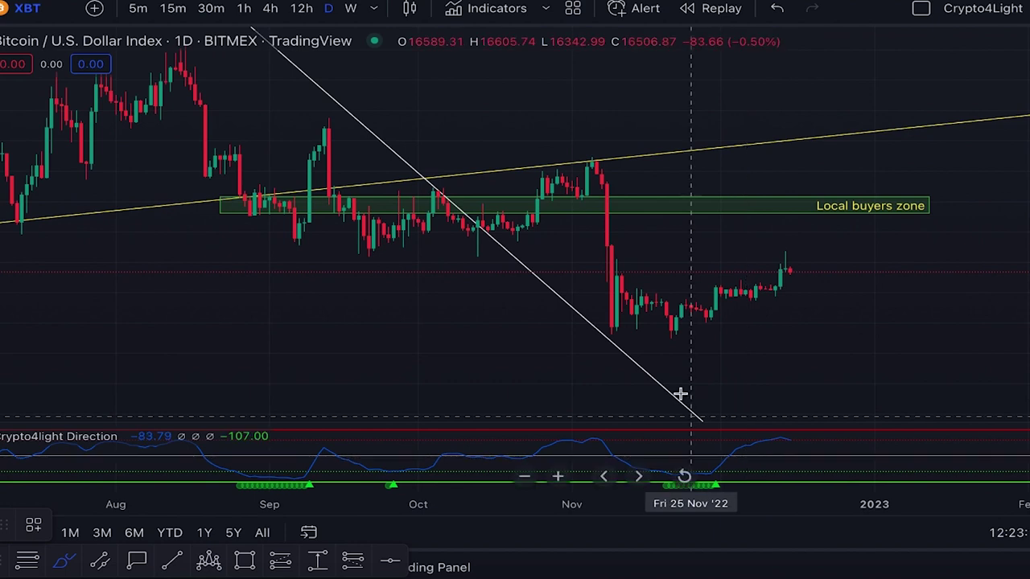
scroll(627, 413, up, 3)
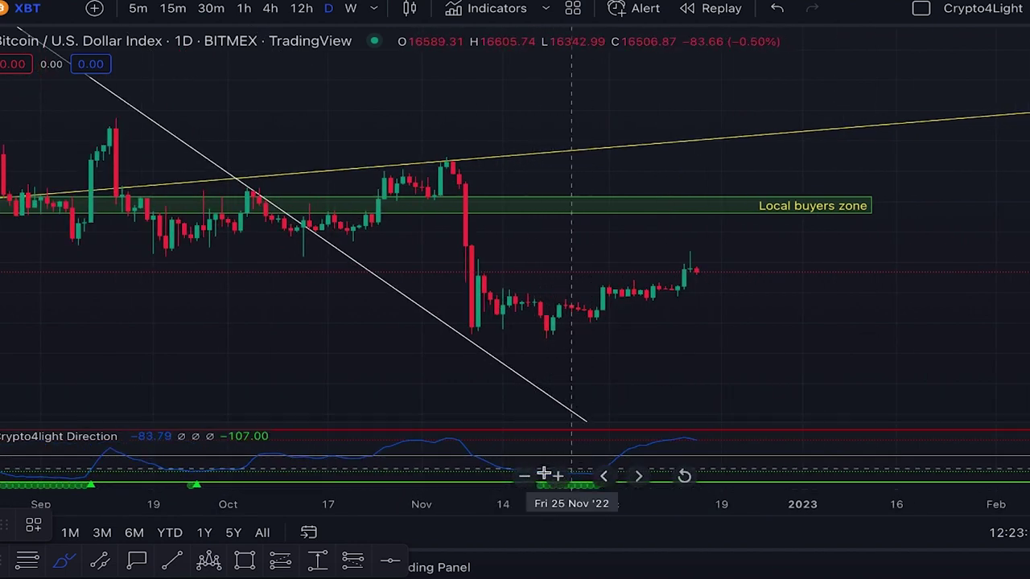
scroll(576, 476, down, 2)
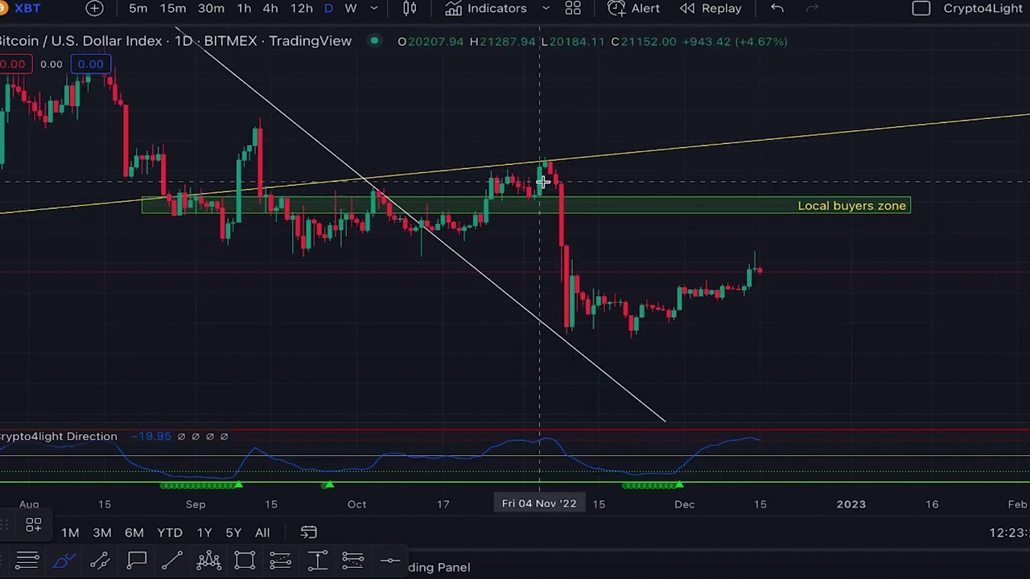
scroll(491, 201, down, 1)
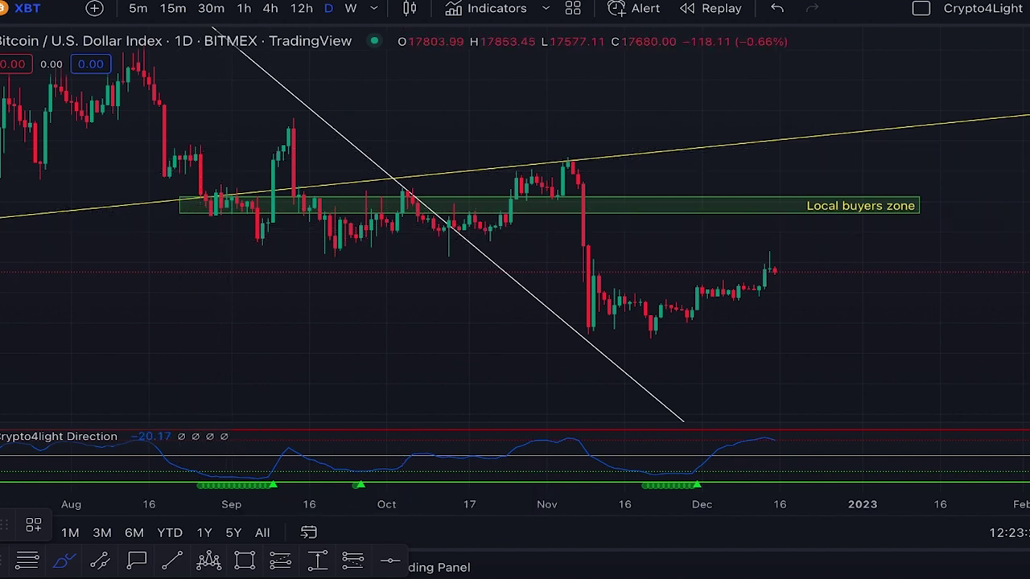
drag(450, 110, 445, 265)
scroll(630, 225, down, 5)
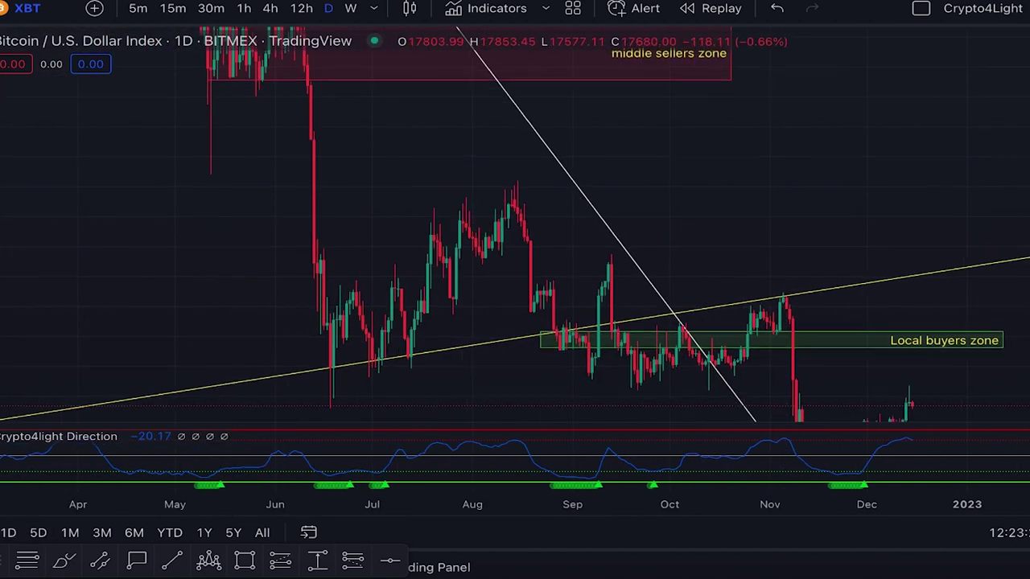
drag(1027, 193, 1027, 266)
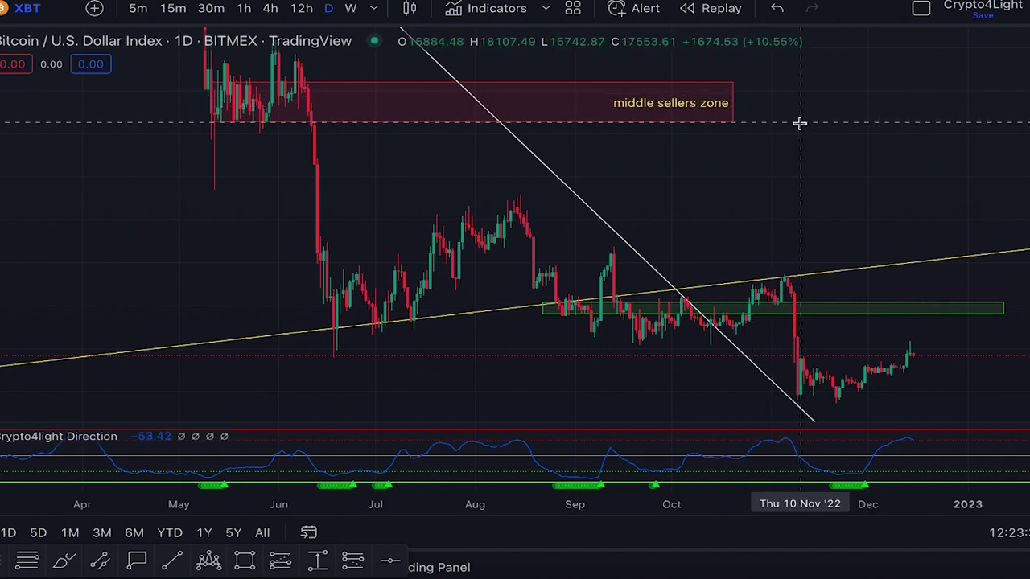
scroll(795, 173, up, 5)
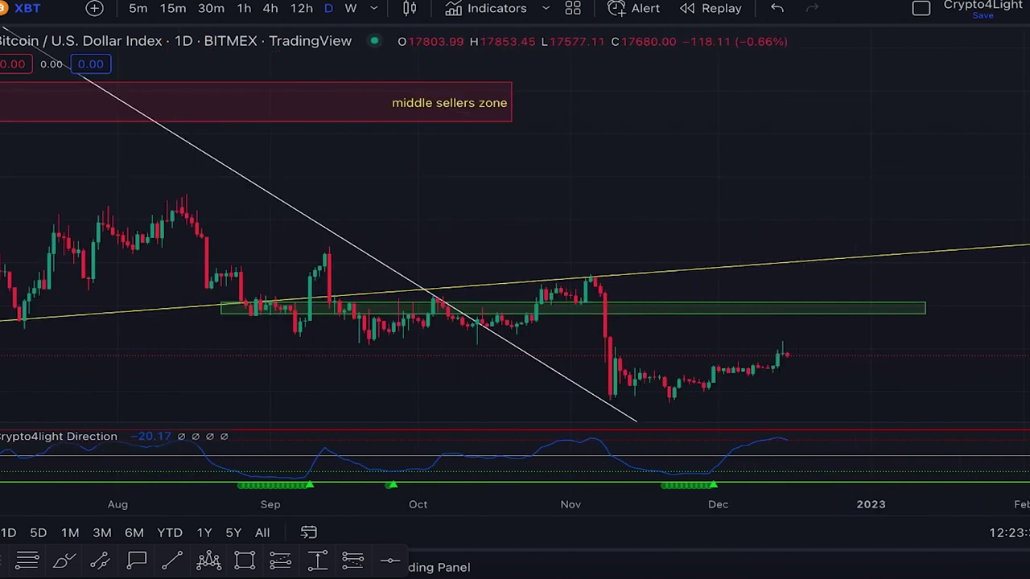
drag(590, 280, 610, 222)
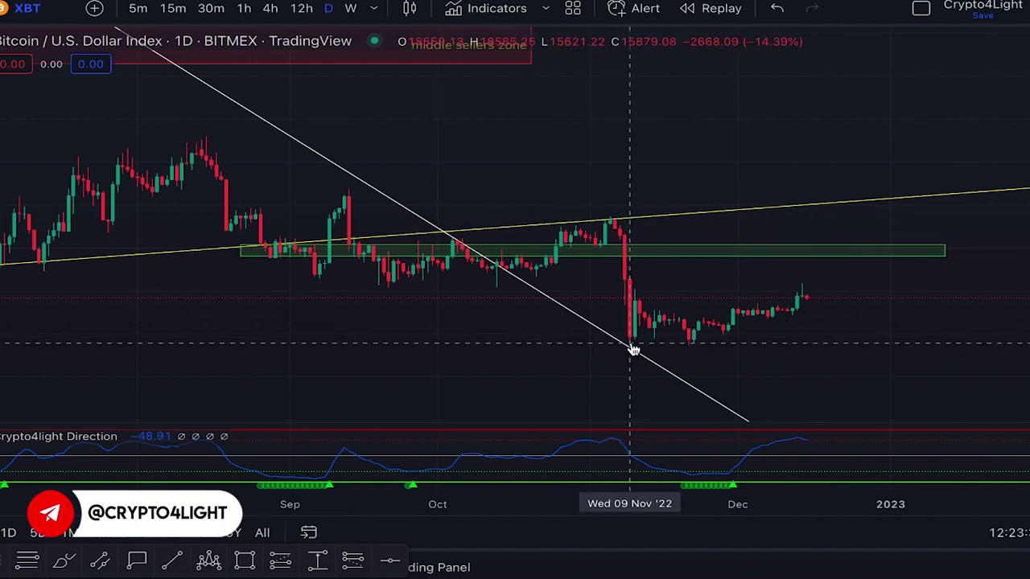
drag(874, 338, 716, 213)
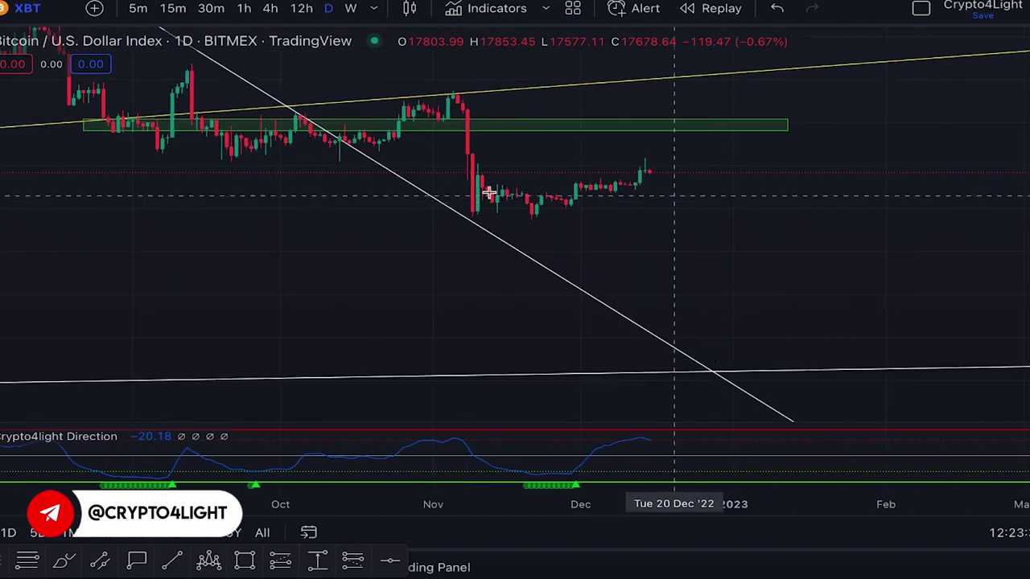
Sketch a falling price path from the current price to the white descending trendline at about 17 December 2022, and remove it
click(48, 136)
click(650, 173)
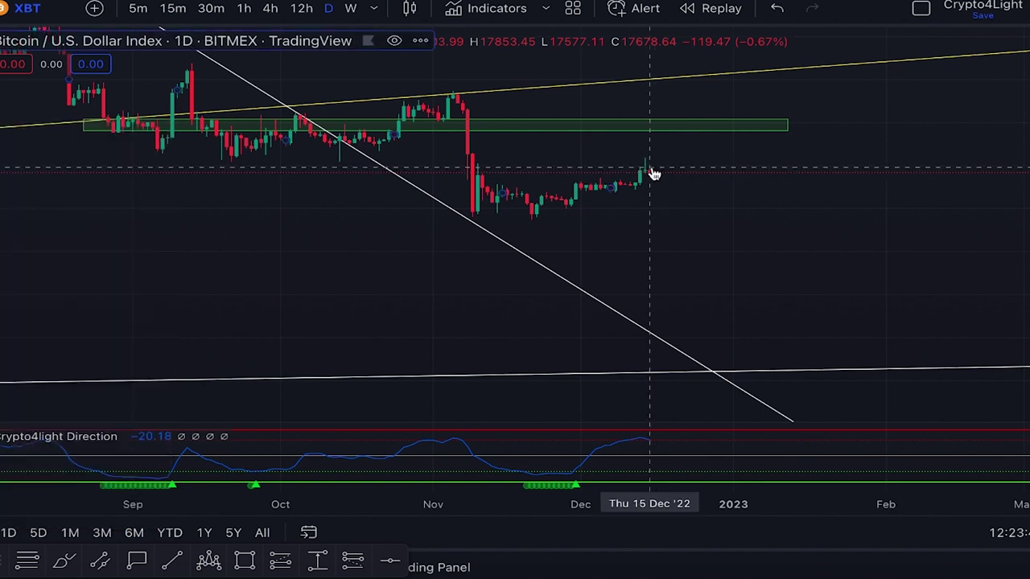
mouse_move(648, 170)
mouse_down()
mouse_move(667, 276)
mouse_move(659, 341)
mouse_up()
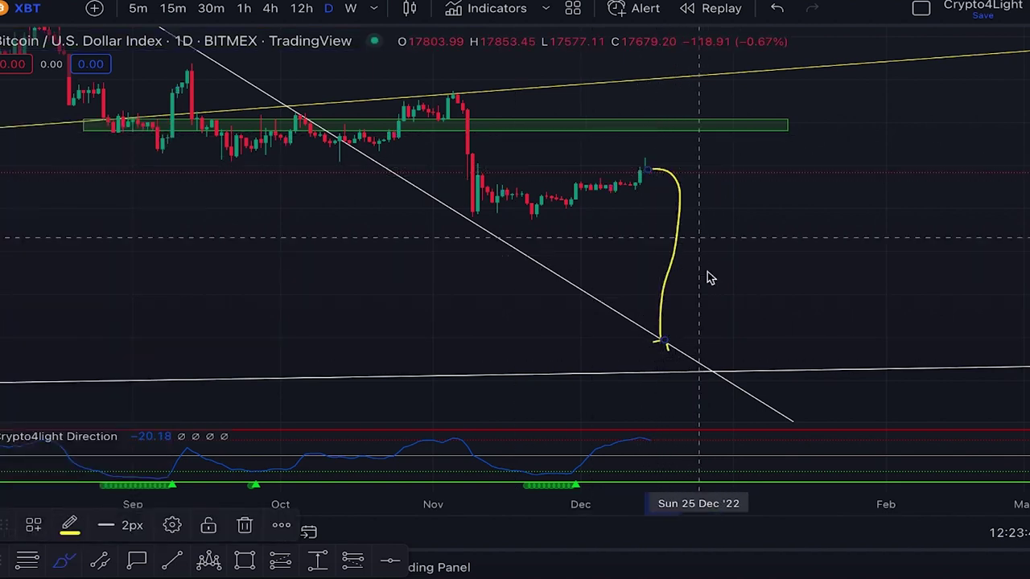
drag(820, 301, 547, 257)
drag(465, 286, 786, 340)
click(785, 13)
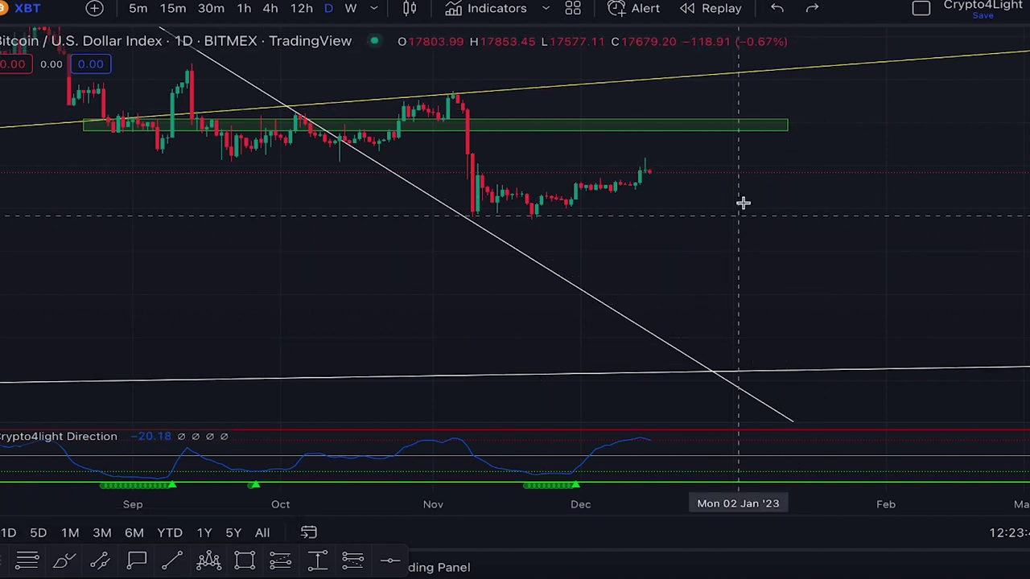
Sketch a path dipping until about 26 December 2022 and rising through the green zone toward the yellow trendline by about 11 January 2023, and remove it
scroll(742, 202, down, 5)
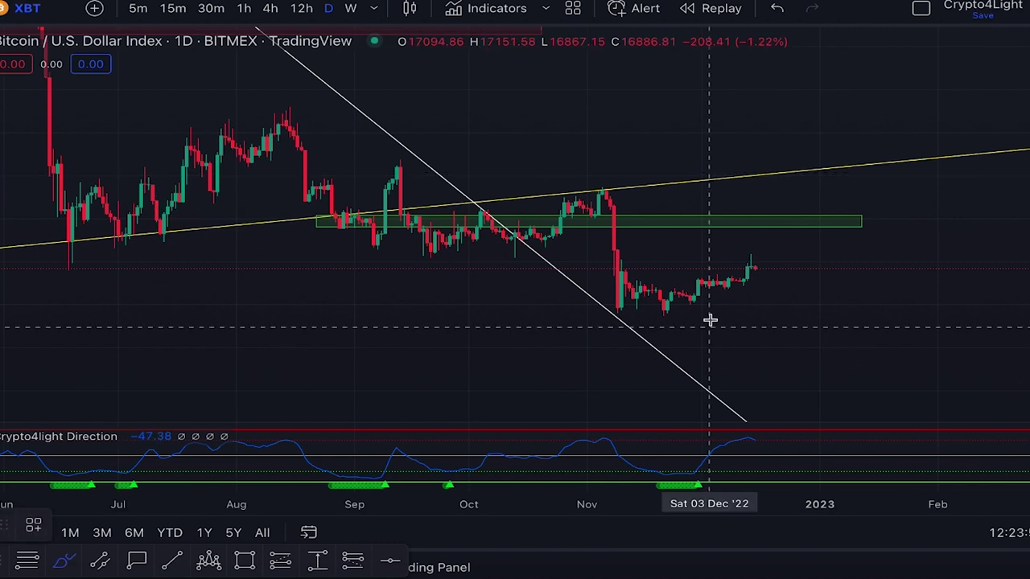
scroll(545, 410, up, 4)
scroll(524, 475, up, 3)
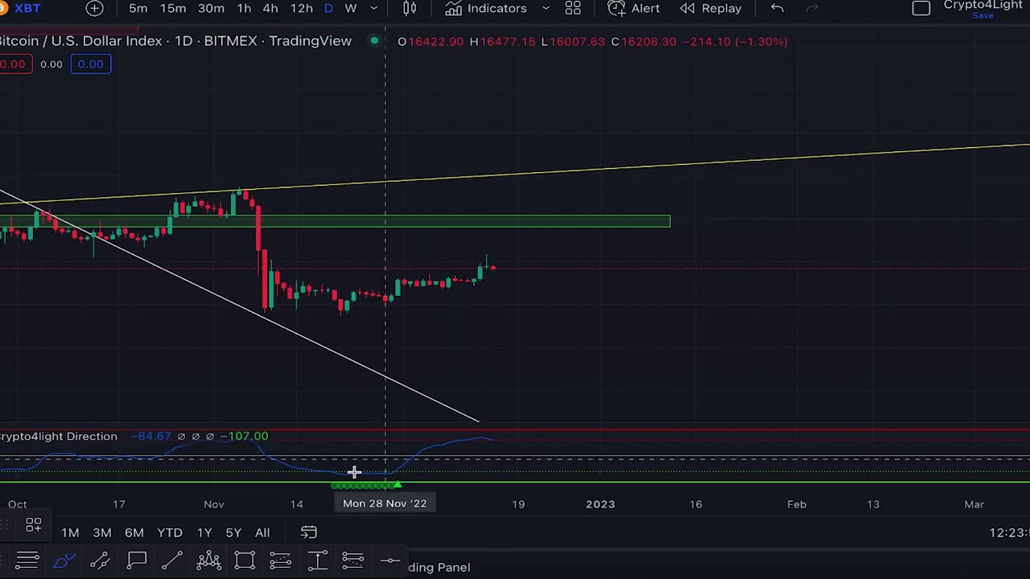
scroll(317, 292, down, 2)
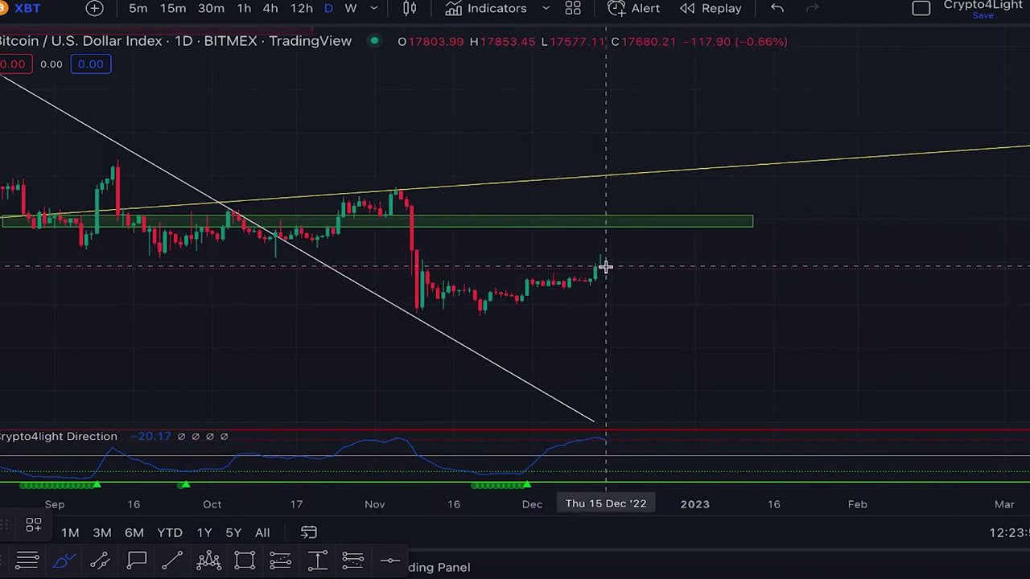
mouse_move(606, 268)
mouse_down()
mouse_move(625, 263)
mouse_move(642, 280)
mouse_up()
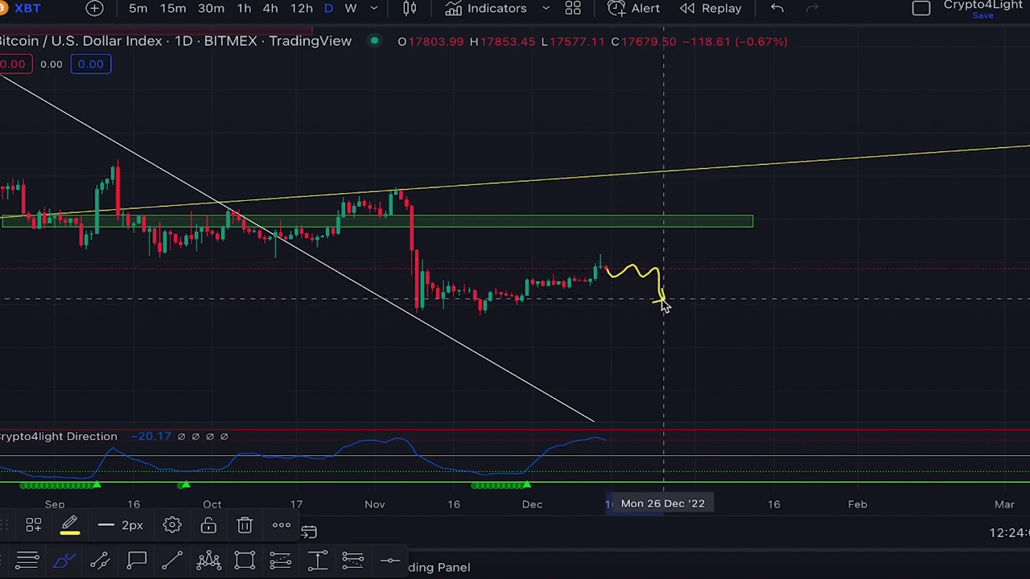
drag(663, 303, 694, 245)
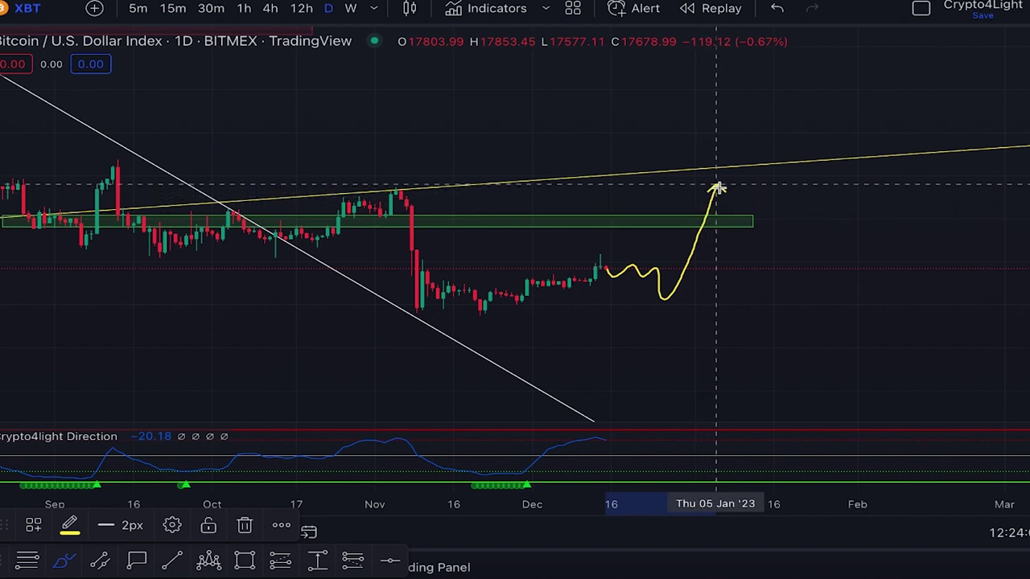
drag(732, 215, 750, 162)
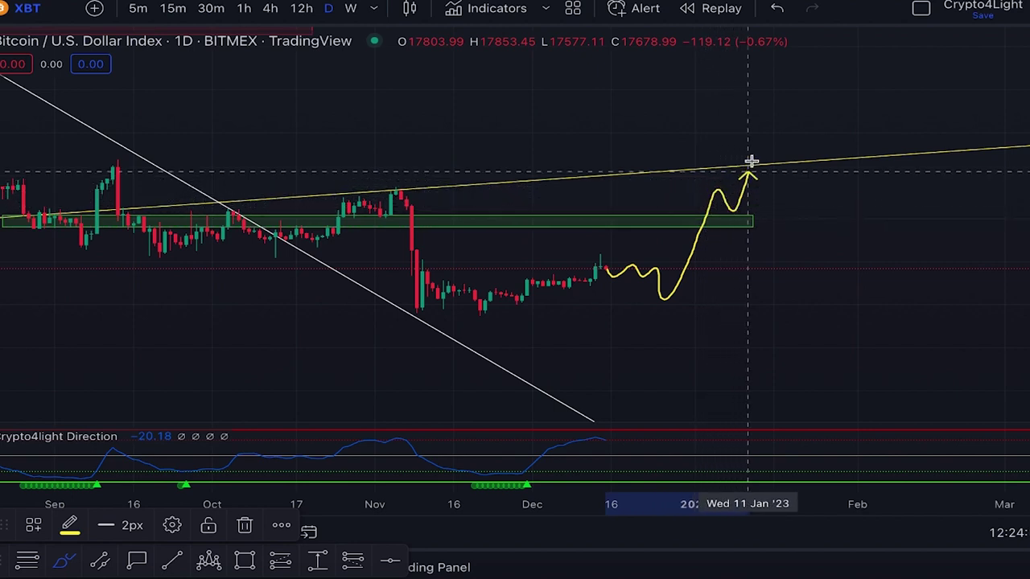
scroll(361, 234, down, 5)
key(super+Tab)
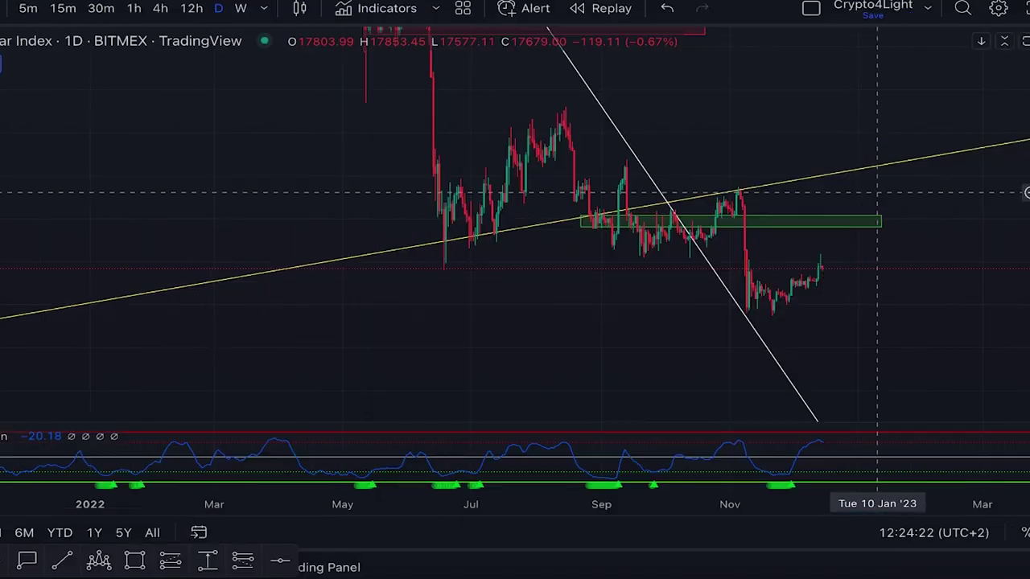
Extend the middle sellers zone rectangle forward to about 22 May 2023
scroll(885, 193, down, 4)
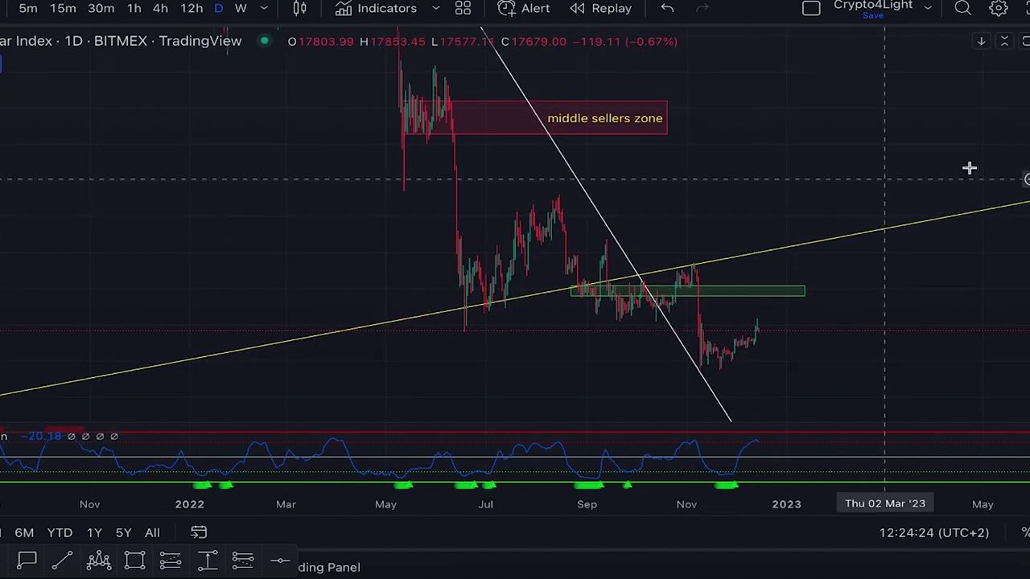
scroll(832, 170, down, 5)
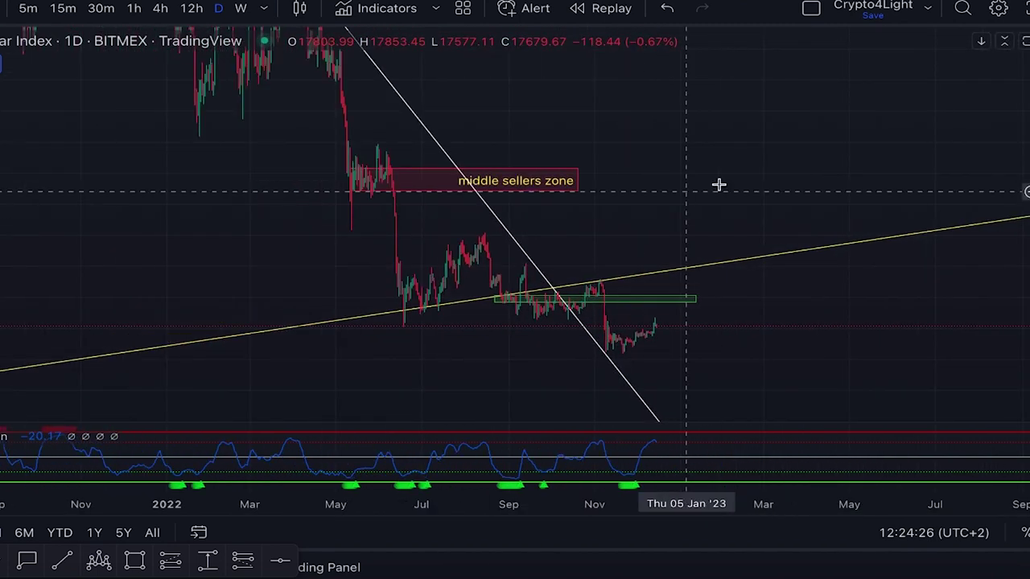
mouse_move(611, 185)
mouse_down()
mouse_move(414, 184)
mouse_move(678, 195)
mouse_up()
click(379, 193)
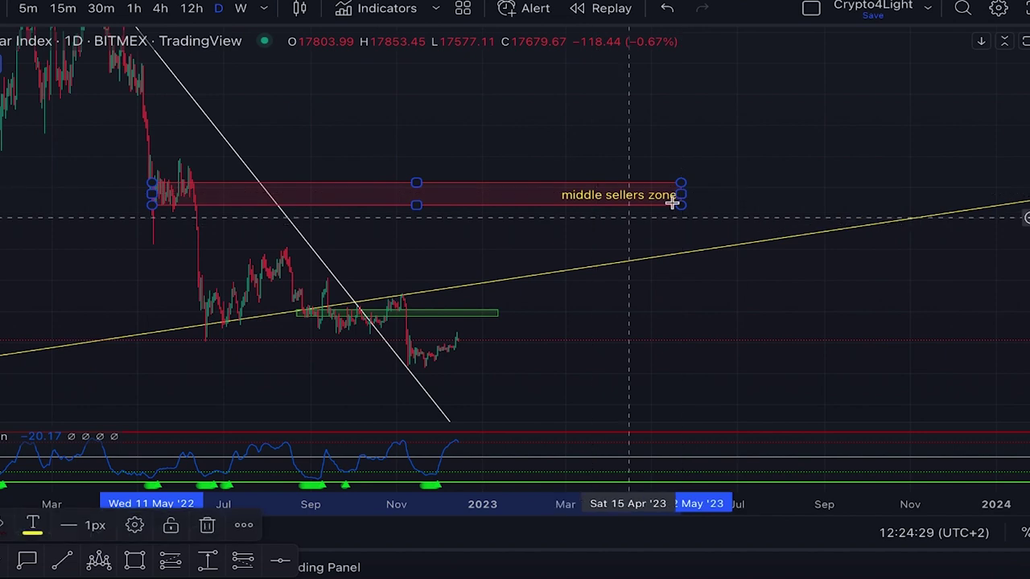
click(379, 174)
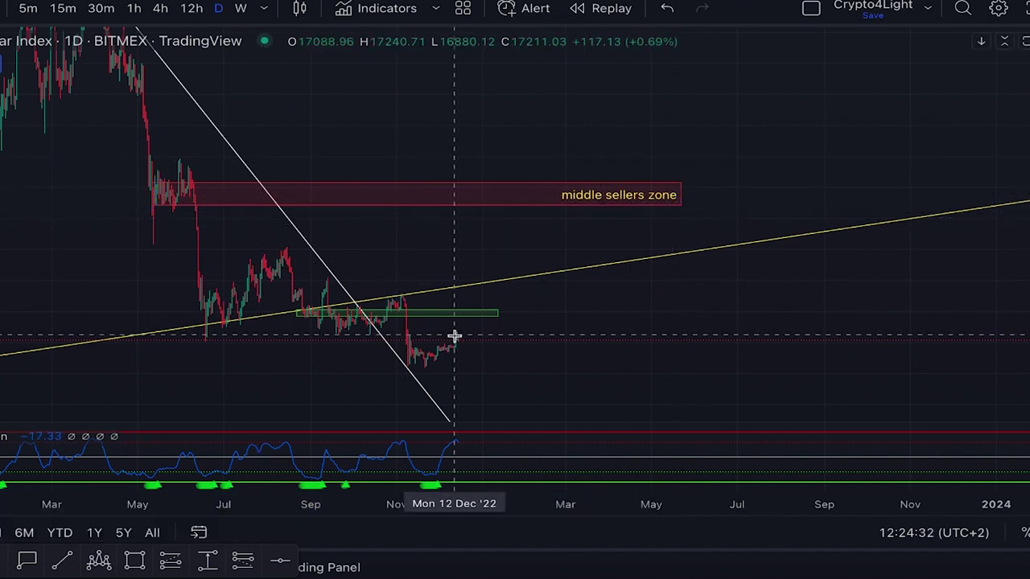
Sketch a price path swinging between the yellow trendline and the middle sellers zone until May 2023, spiking above it in June and falling sharply in July
mouse_move(455, 338)
mouse_down()
mouse_move(528, 216)
mouse_move(556, 270)
mouse_move(584, 220)
mouse_move(609, 248)
mouse_move(648, 209)
mouse_move(667, 256)
mouse_up()
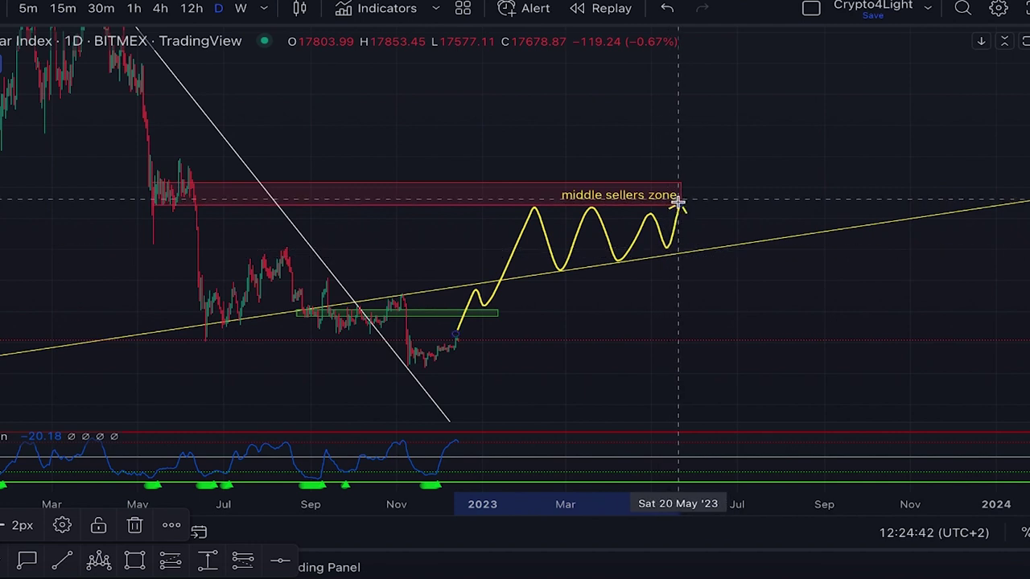
drag(678, 207, 693, 162)
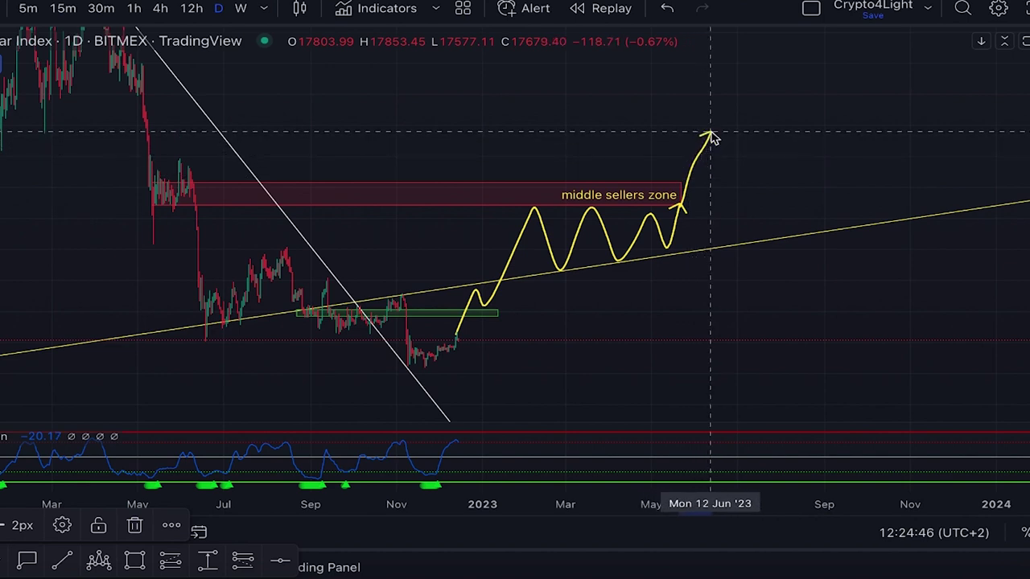
drag(714, 120, 719, 113)
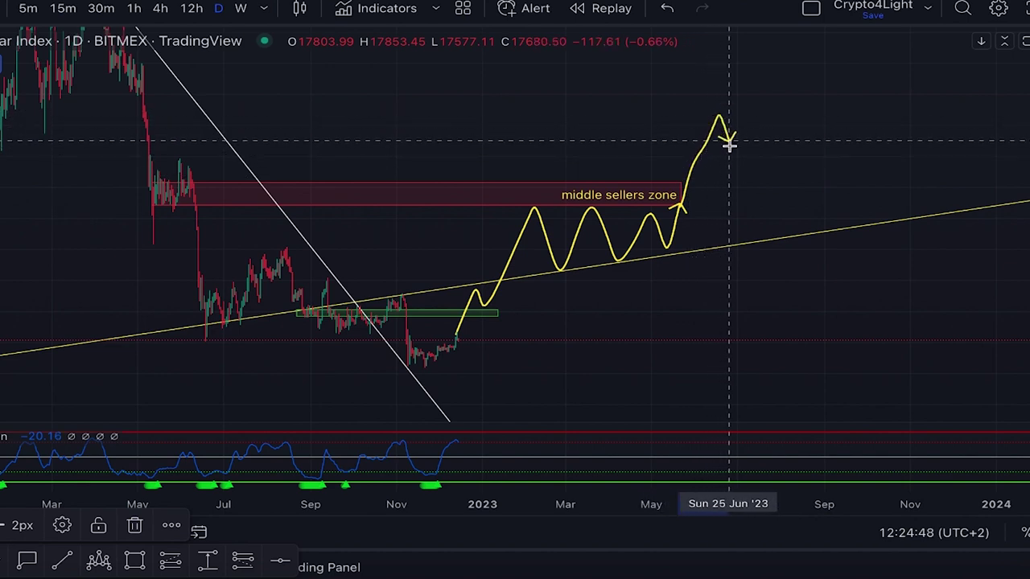
drag(736, 175, 751, 295)
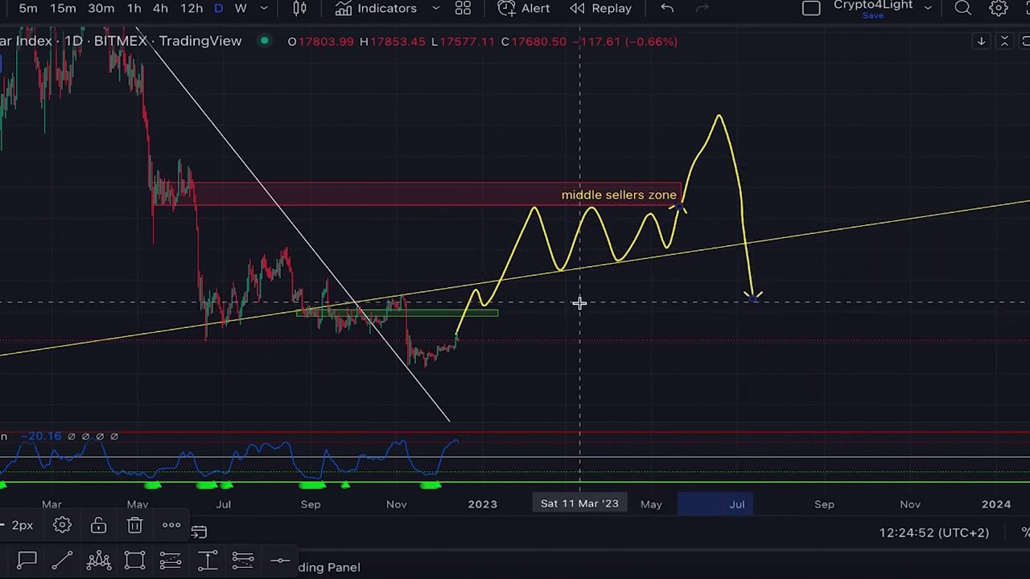
Mark the sketched drop's low with a near-horizontal line, and highlight the June 2023 spike with a loop and short strokes
drag(584, 303, 850, 293)
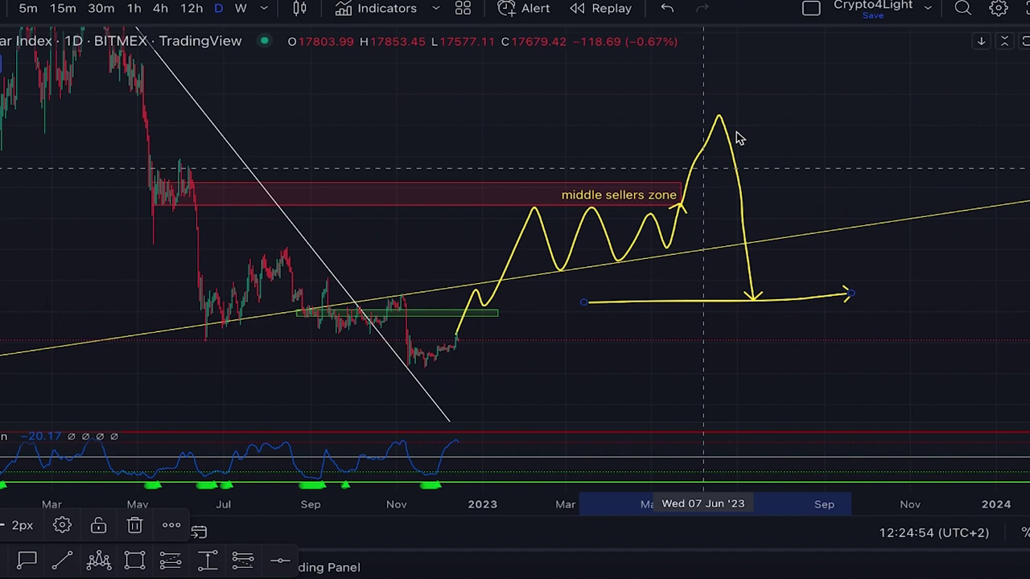
mouse_move(766, 107)
mouse_down()
mouse_move(683, 165)
mouse_move(744, 145)
mouse_up()
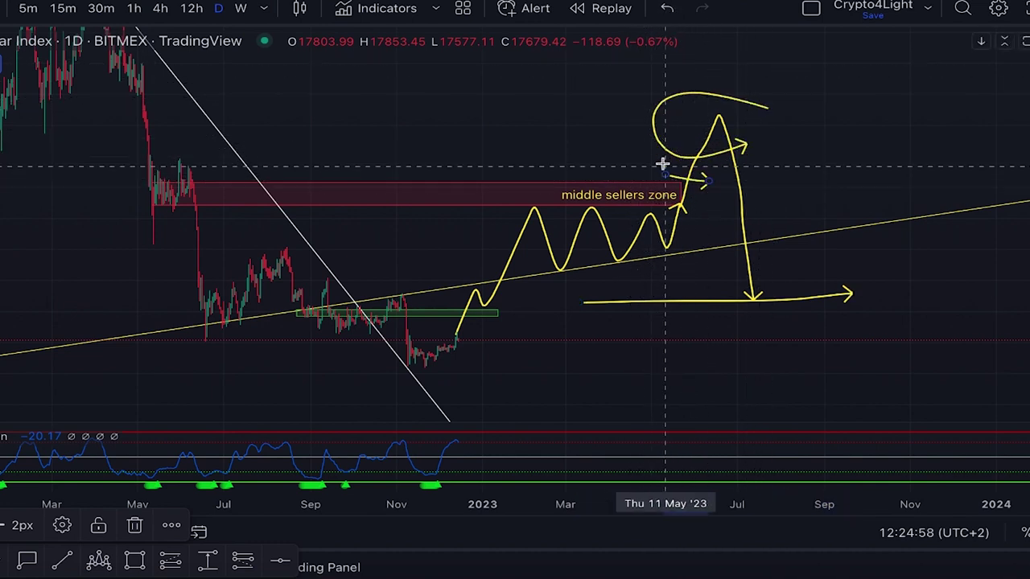
drag(666, 162, 710, 171)
drag(680, 132, 735, 139)
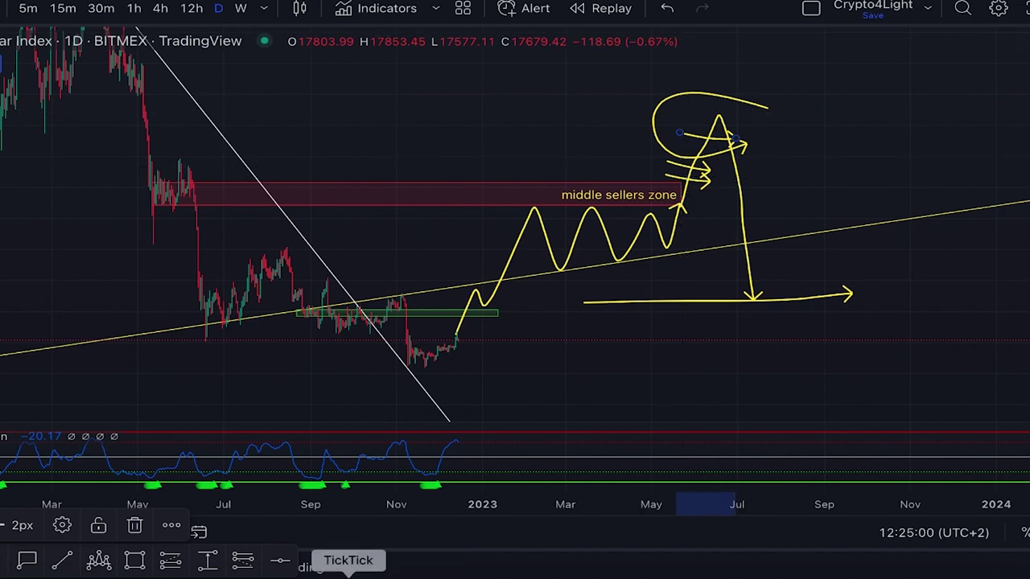
Measure the price range from the top of the sketched June 2023 spike down to the line at the drop's low
click(280, 576)
click(499, 388)
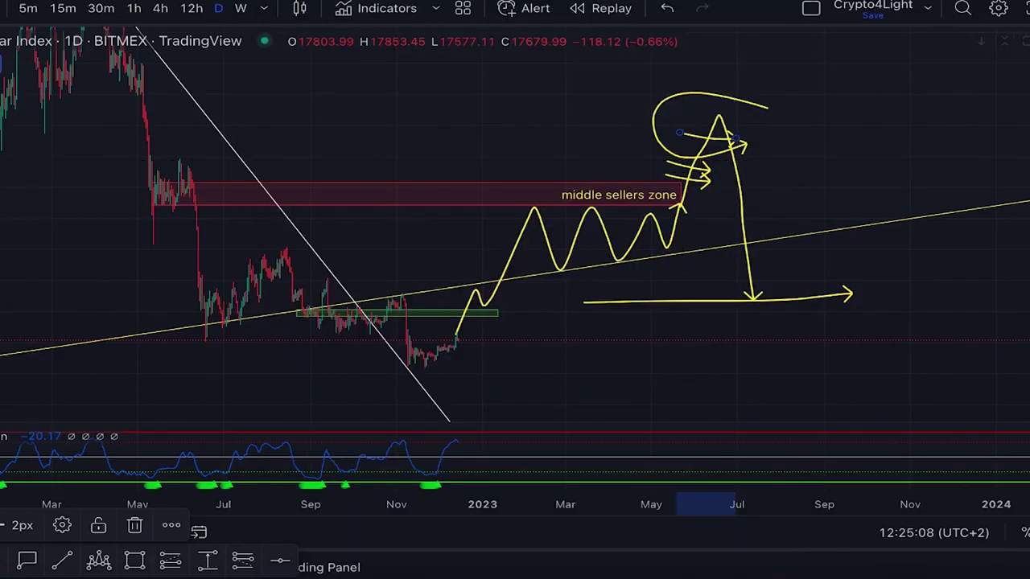
click(207, 560)
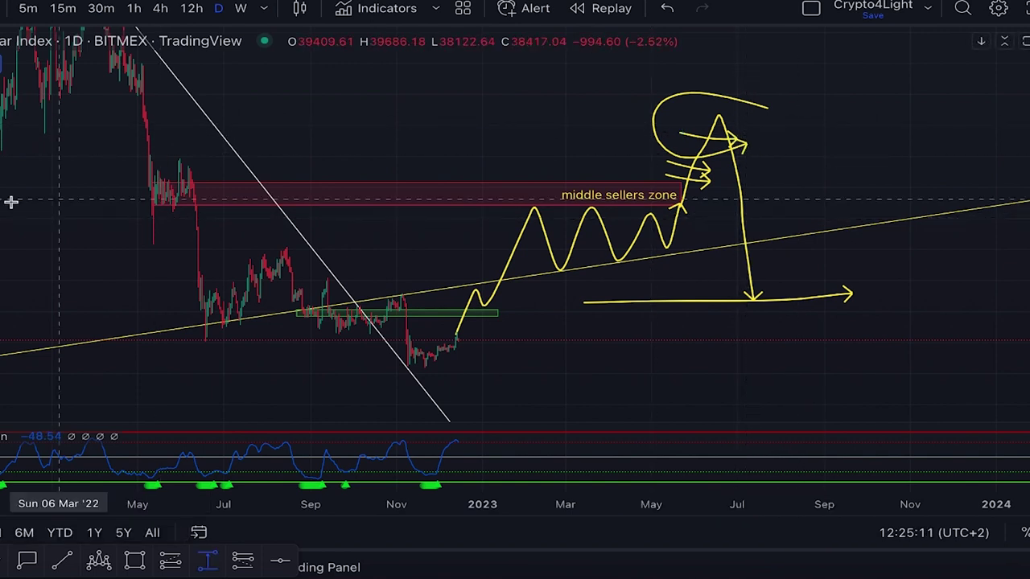
shift+click(756, 116)
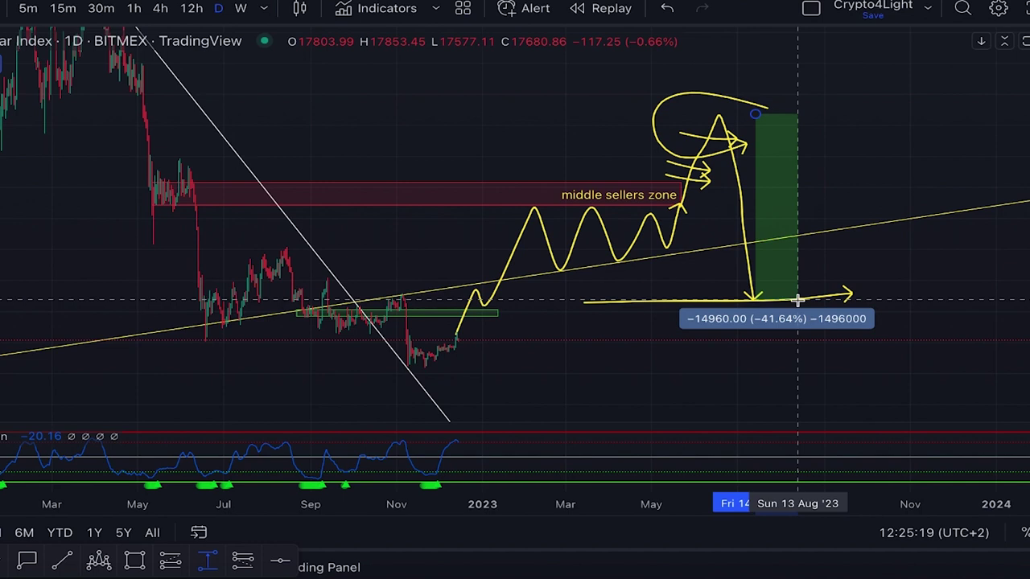
key(Escape)
scroll(797, 172, down, 2)
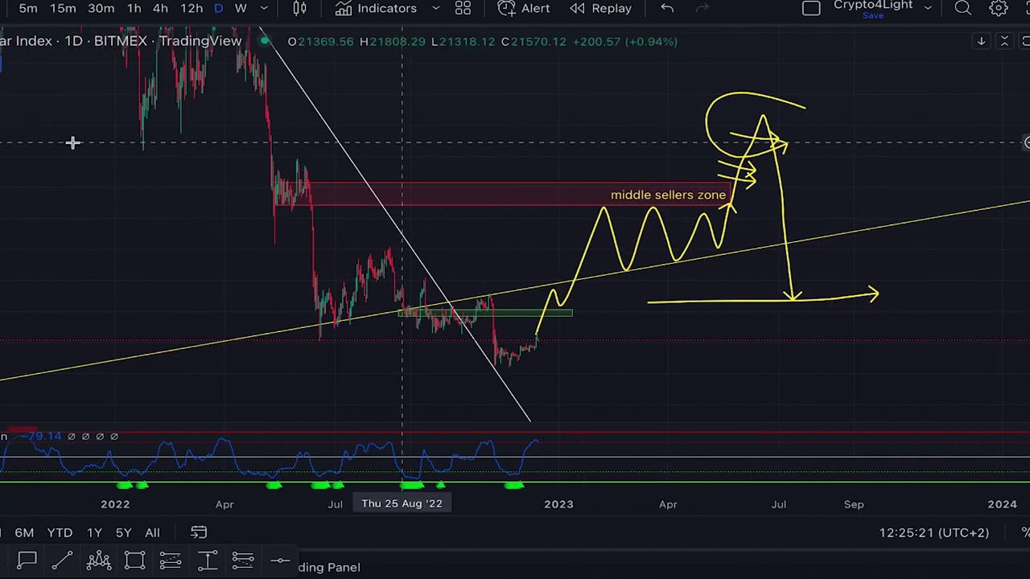
Undo the sketched price path, its markings and the middle sellers zone extension
mouse_move(761, 119)
mouse_down()
mouse_move(805, 225)
mouse_move(892, 223)
mouse_move(945, 33)
mouse_up()
double_click(670, 14)
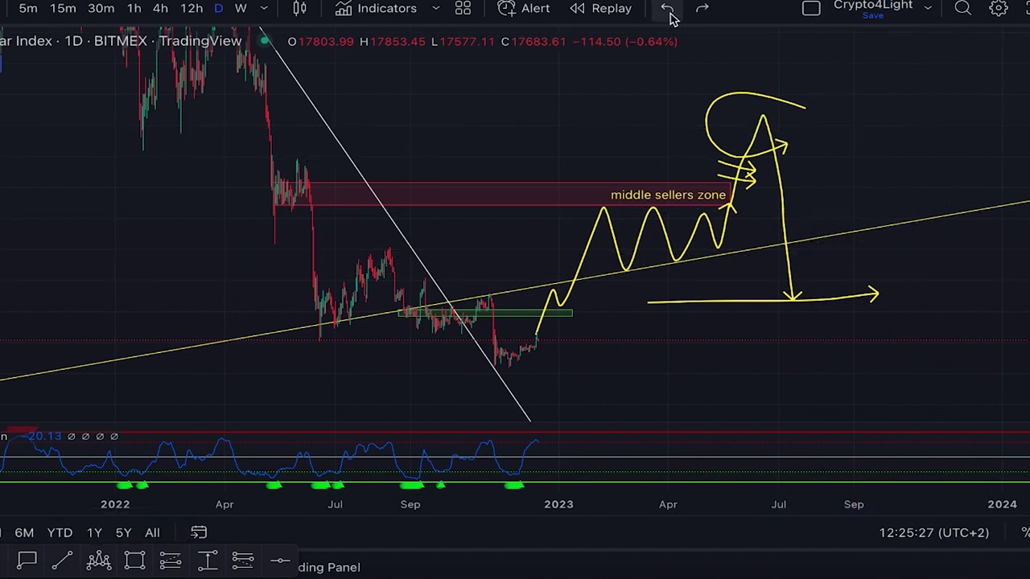
click(668, 10)
click(667, 9)
click(668, 9)
click(668, 9)
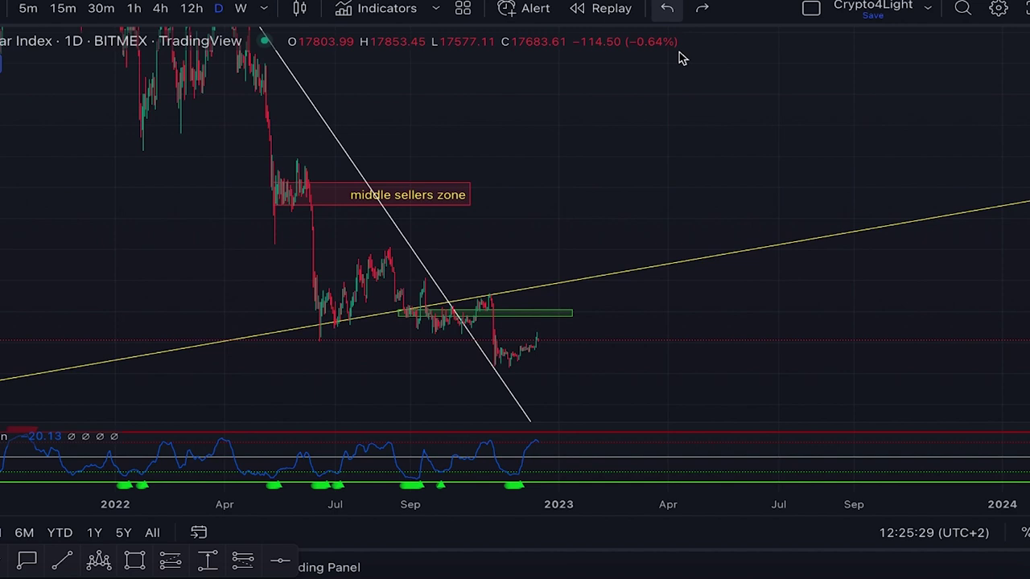
Extend the middle sellers zone rectangle forward to 25 October 2023
drag(465, 197, 841, 192)
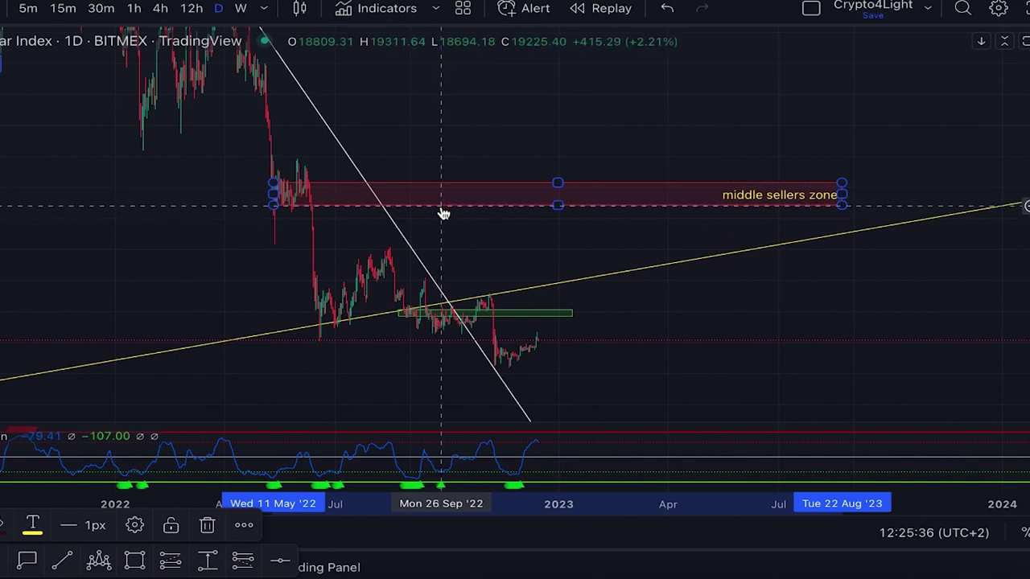
scroll(489, 241, up, 1)
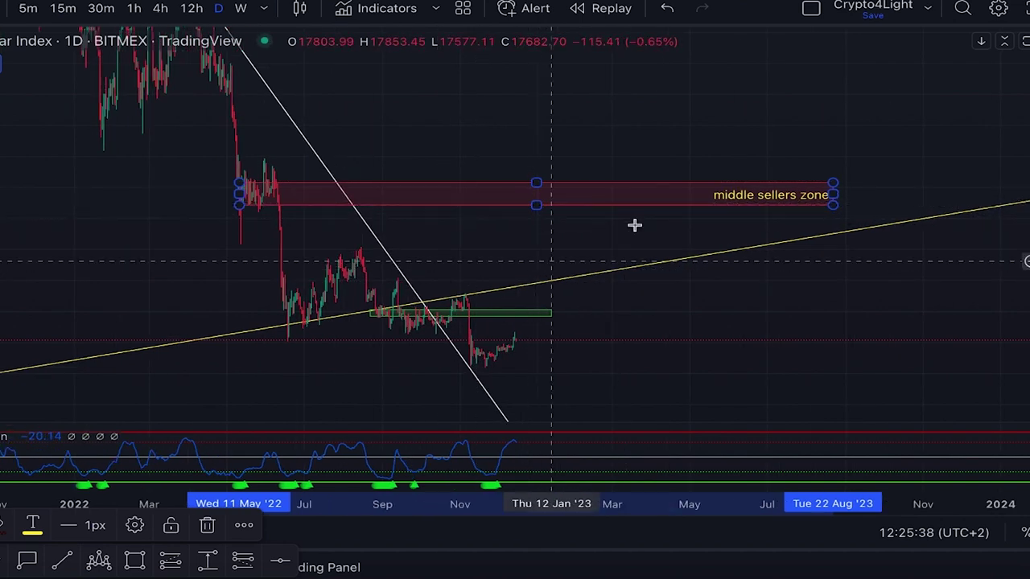
drag(840, 195, 915, 194)
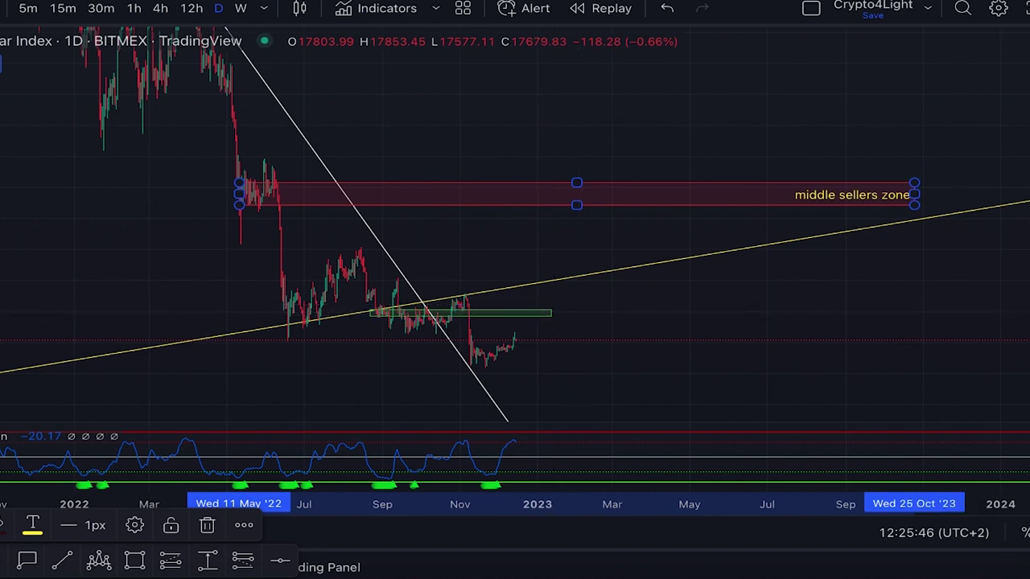
Examine the green zone and the area where the two white trendlines cross below Bitcoin's current price
drag(1029, 304, 1029, 250)
drag(499, 247, 519, 164)
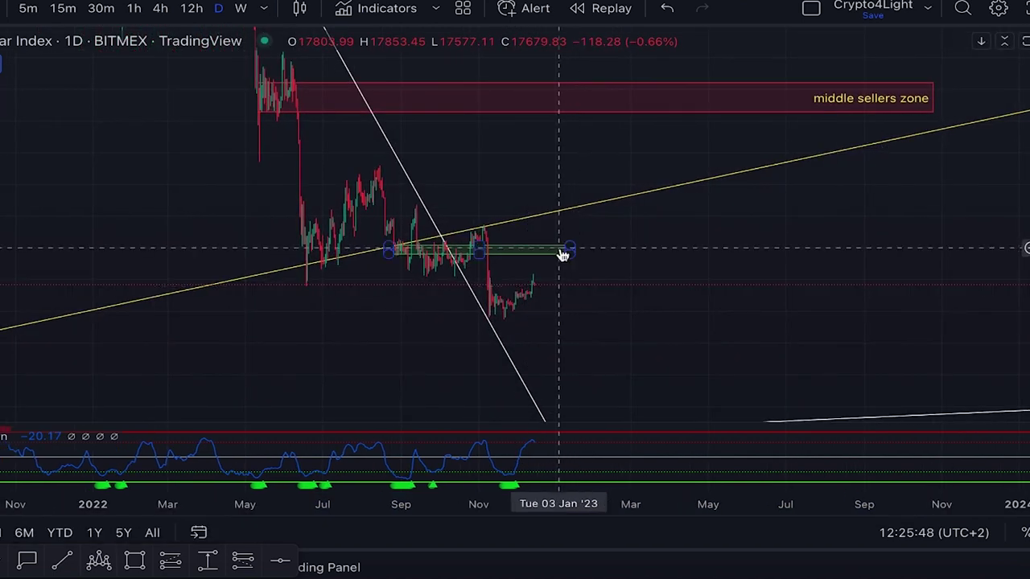
drag(1029, 234, 1029, 301)
drag(768, 262, 859, 224)
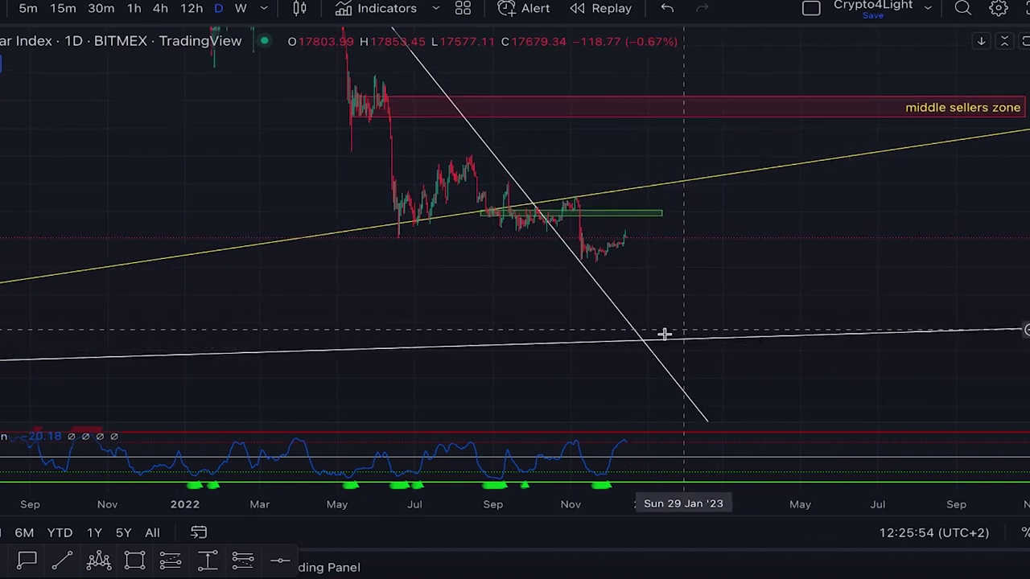
scroll(809, 221, down, 6)
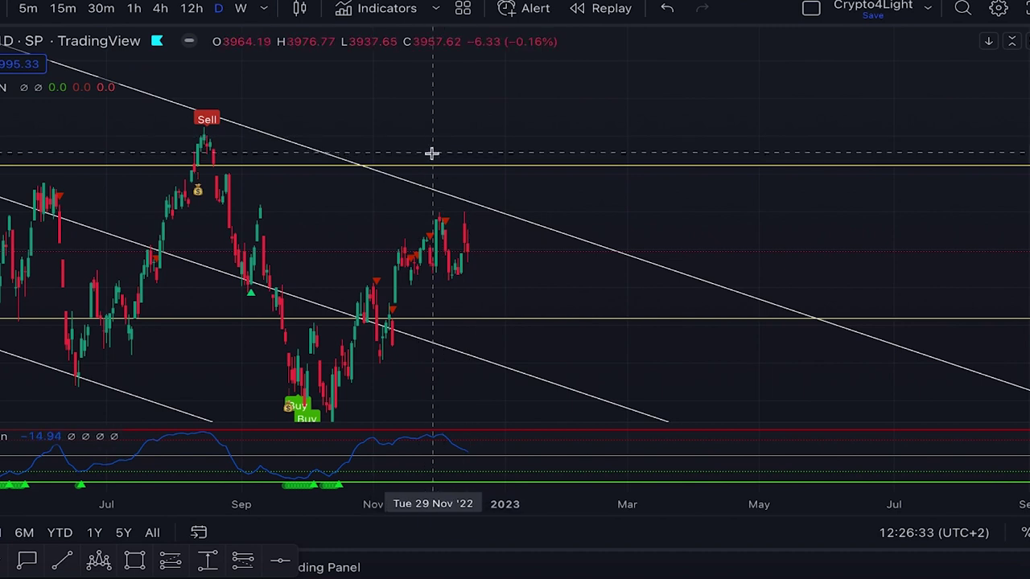
On the S&P 500 daily chart, examine the descending white channel and the two yellow horizontal levels
scroll(643, 142, down, 2)
drag(1028, 129, 1028, 194)
scroll(684, 126, down, 3)
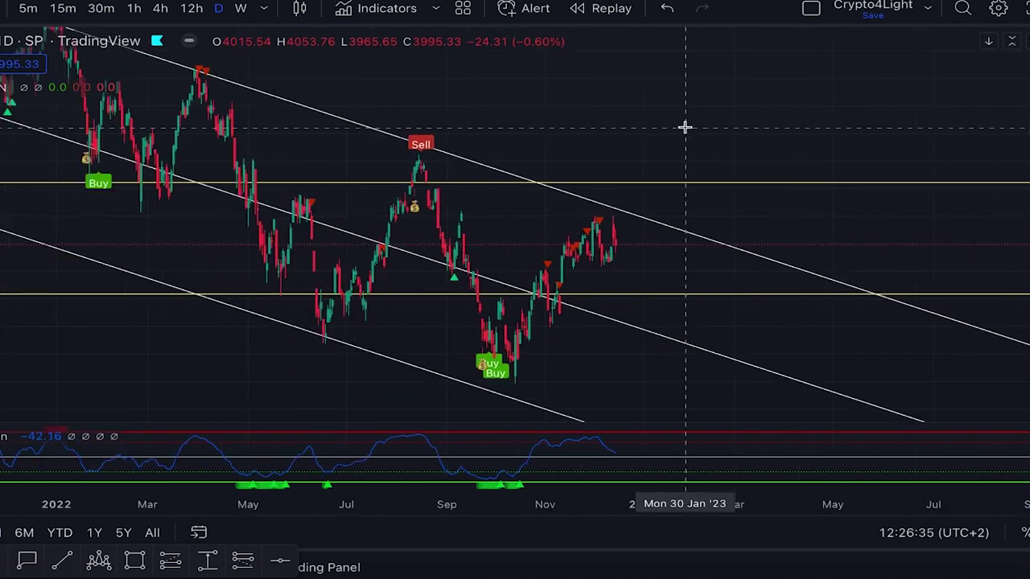
drag(692, 145, 810, 230)
scroll(533, 144, down, 3)
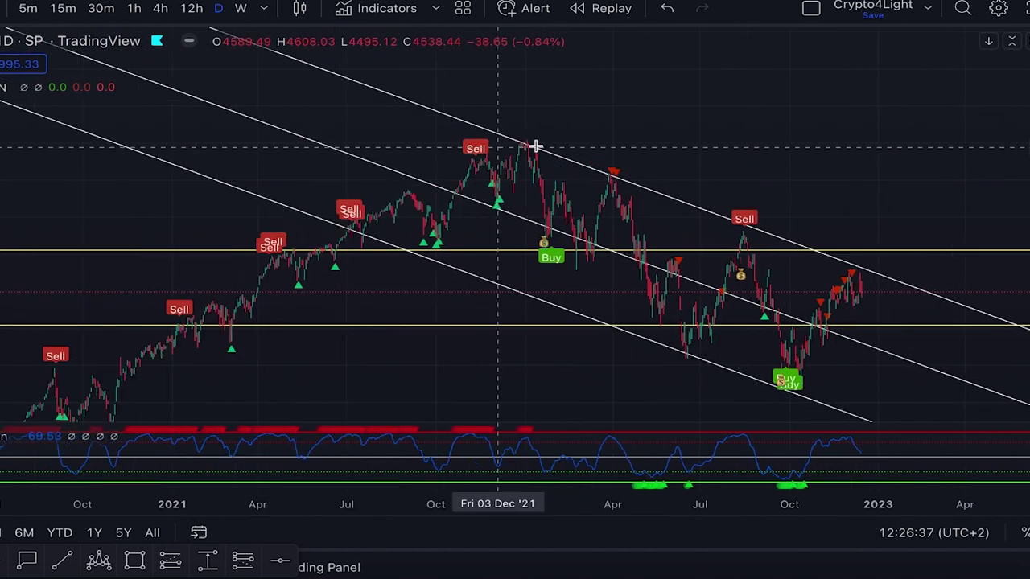
scroll(742, 227, up, 3)
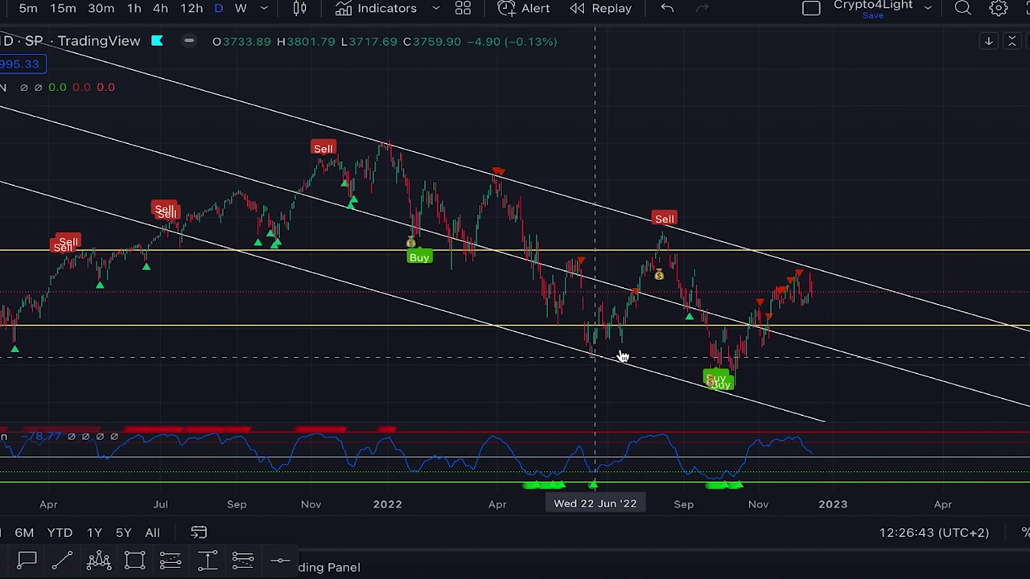
scroll(691, 316, up, 2)
scroll(691, 316, up, 1)
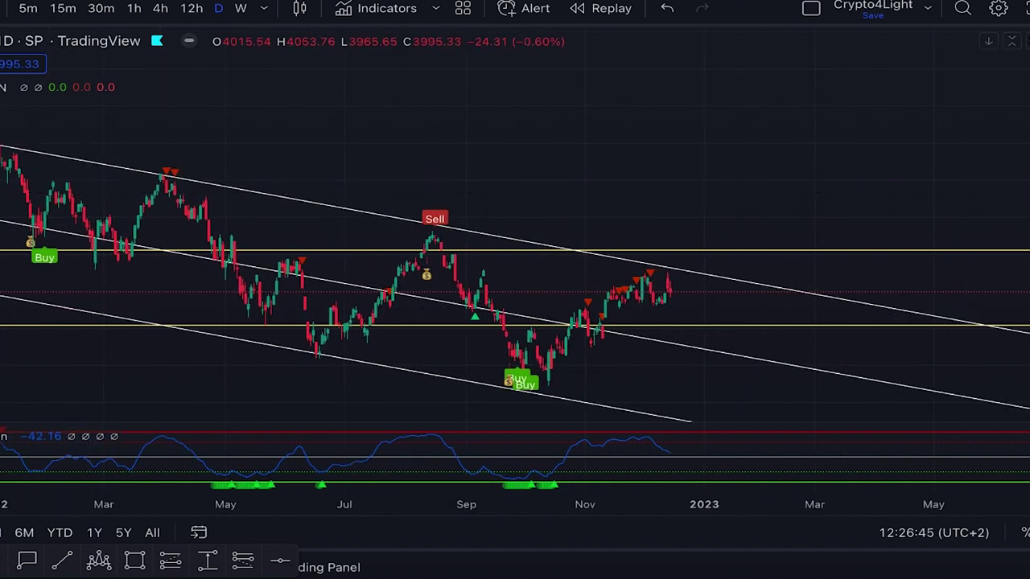
scroll(683, 345, up, 3)
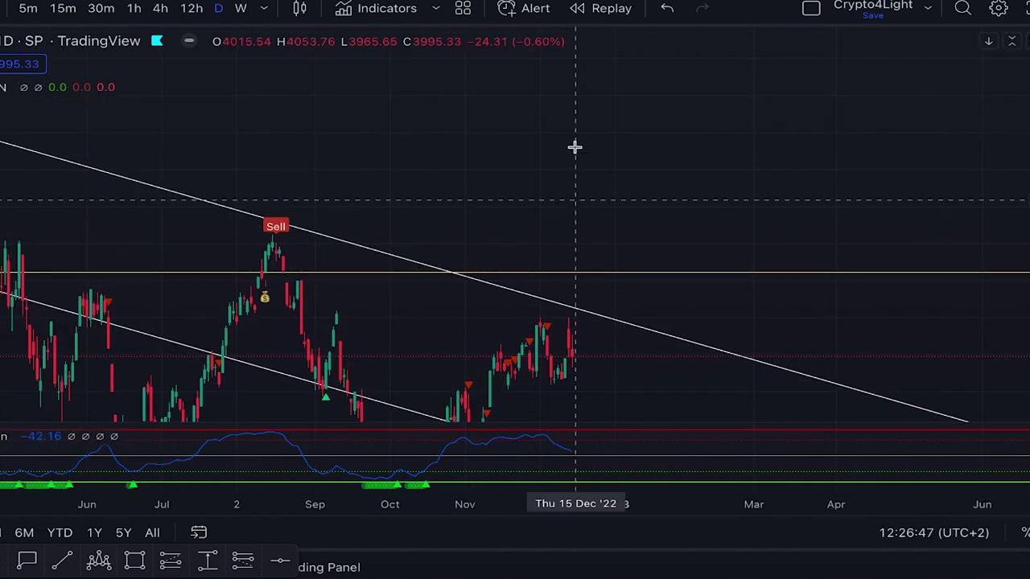
Sketch a drop from the latest candle to the lower yellow level by about 20 December 2022, and loop the mid-November candles there
drag(628, 295, 652, 186)
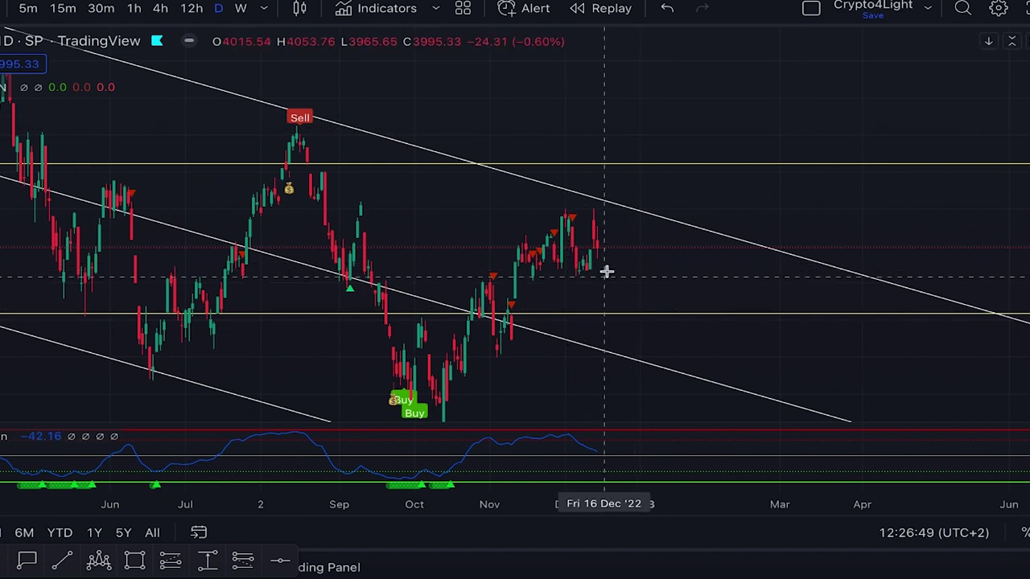
drag(597, 250, 608, 277)
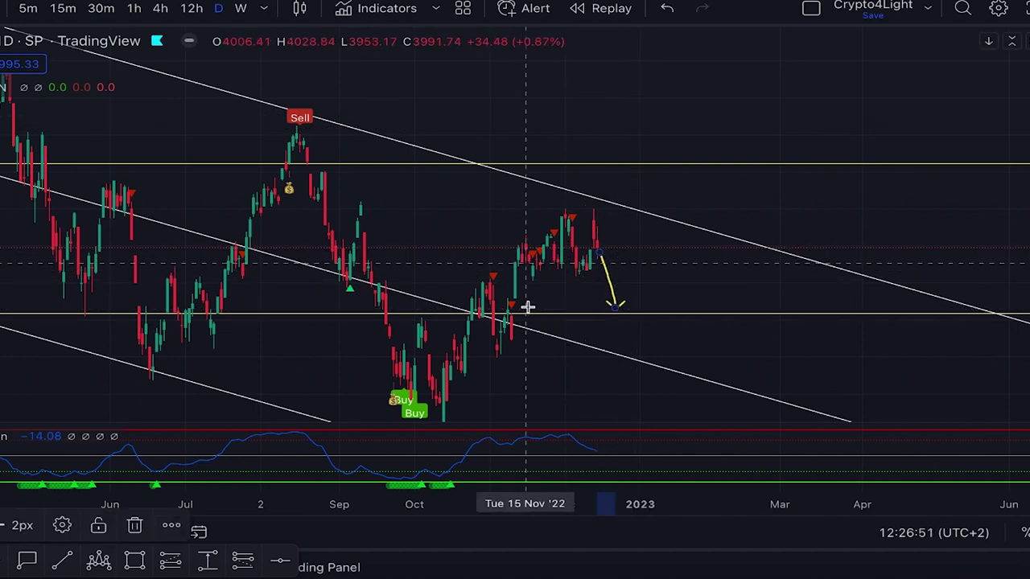
mouse_move(528, 305)
mouse_down()
mouse_move(494, 302)
mouse_move(510, 317)
mouse_up()
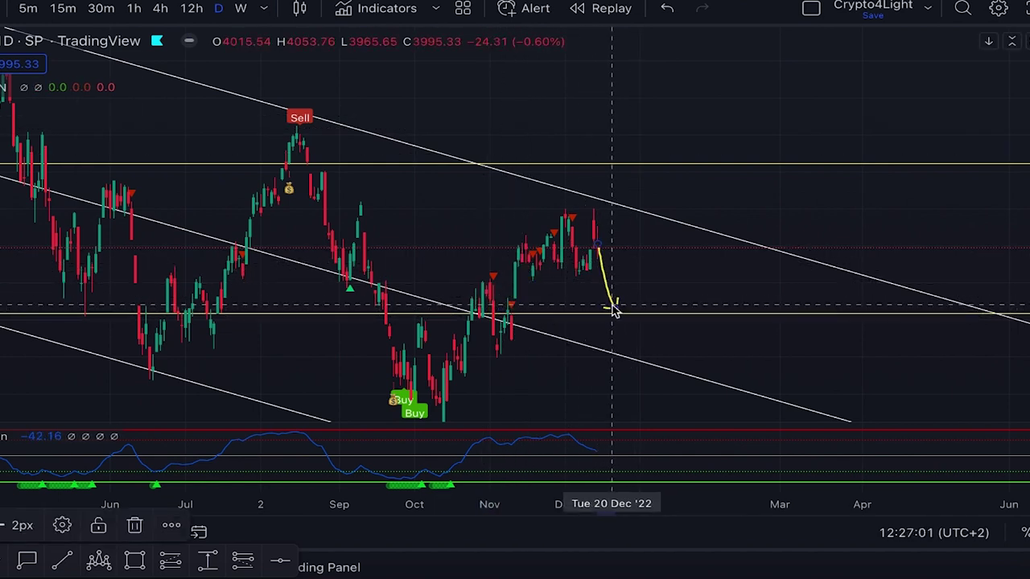
drag(549, 298, 533, 312)
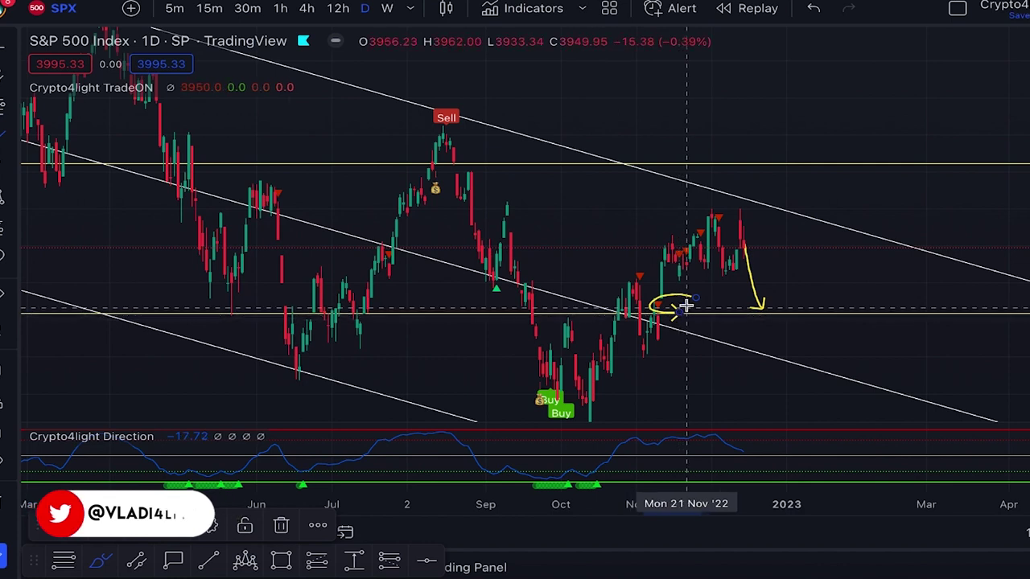
Continue the sketch with swings above the lower yellow level until about 7 March 2023, and a steep rise to the upper yellow level
mouse_move(757, 309)
mouse_down()
mouse_move(799, 241)
mouse_move(874, 236)
mouse_move(896, 320)
mouse_move(933, 304)
mouse_up()
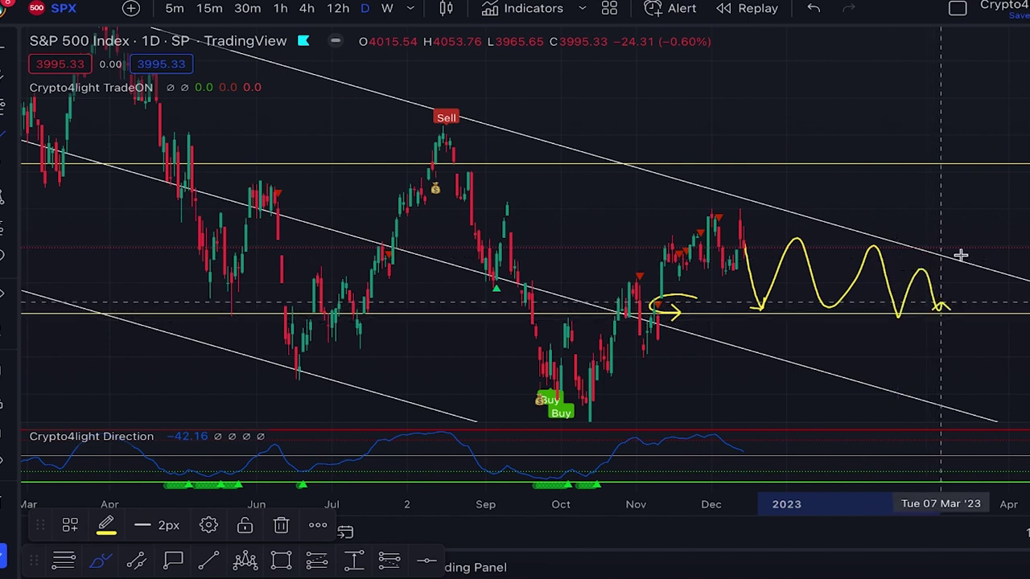
drag(960, 255, 983, 169)
scroll(965, 177, down, 3)
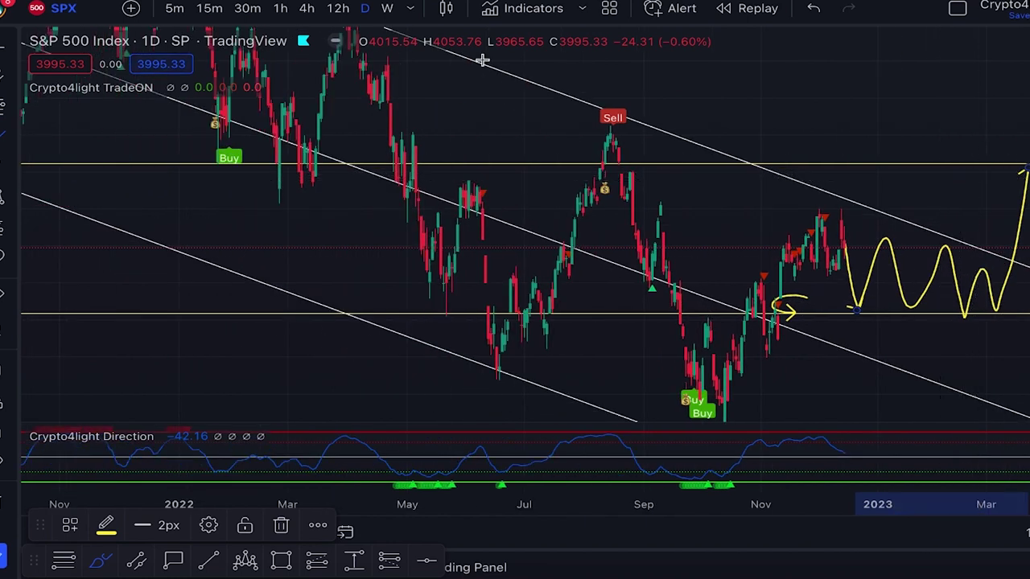
scroll(852, 80, right, 5)
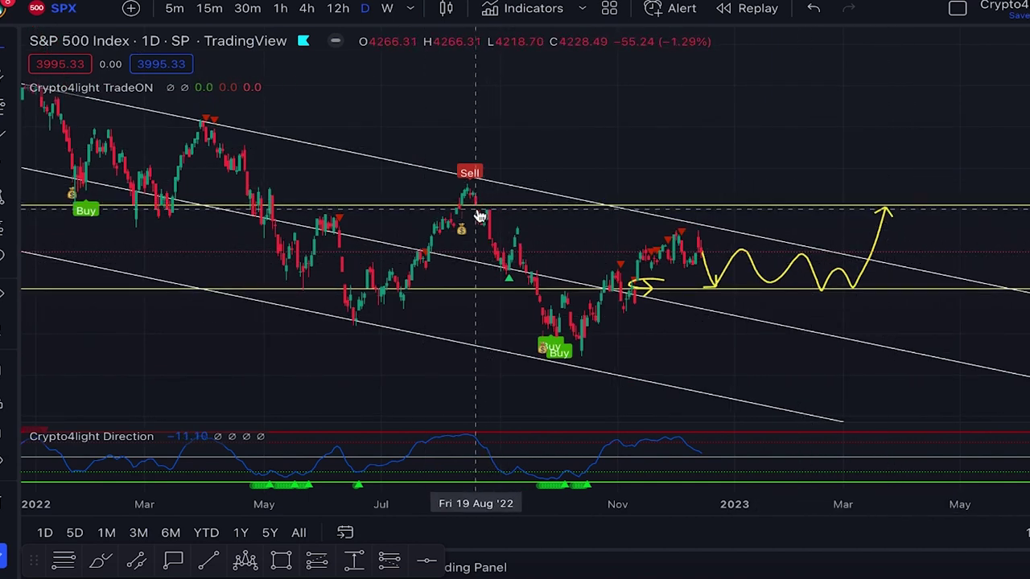
Sketch a second rise from about 13 March 2023 to the upper yellow level, dropping sharply to the channel's upper line by 5 April
click(11, 137)
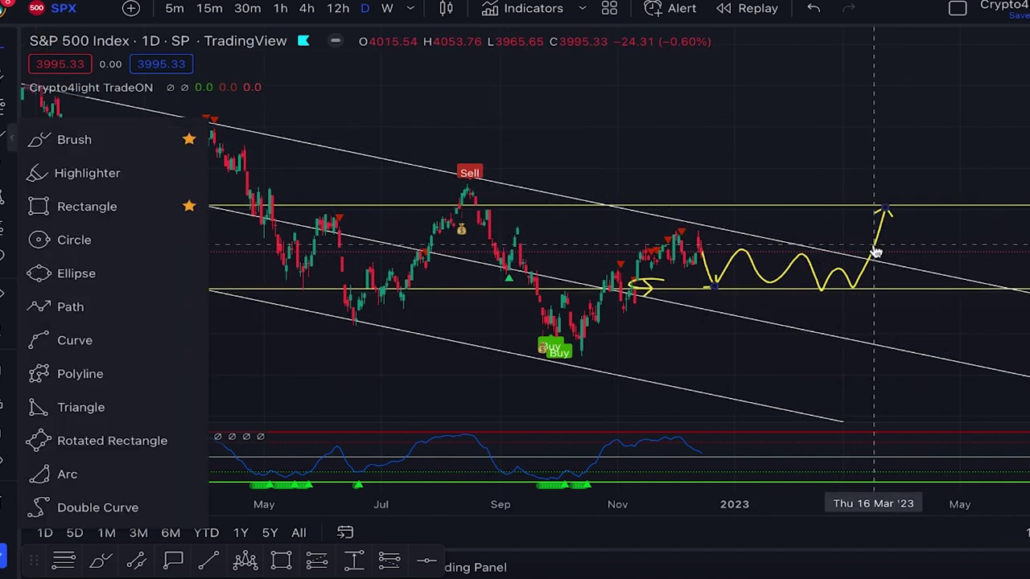
drag(870, 276, 706, 344)
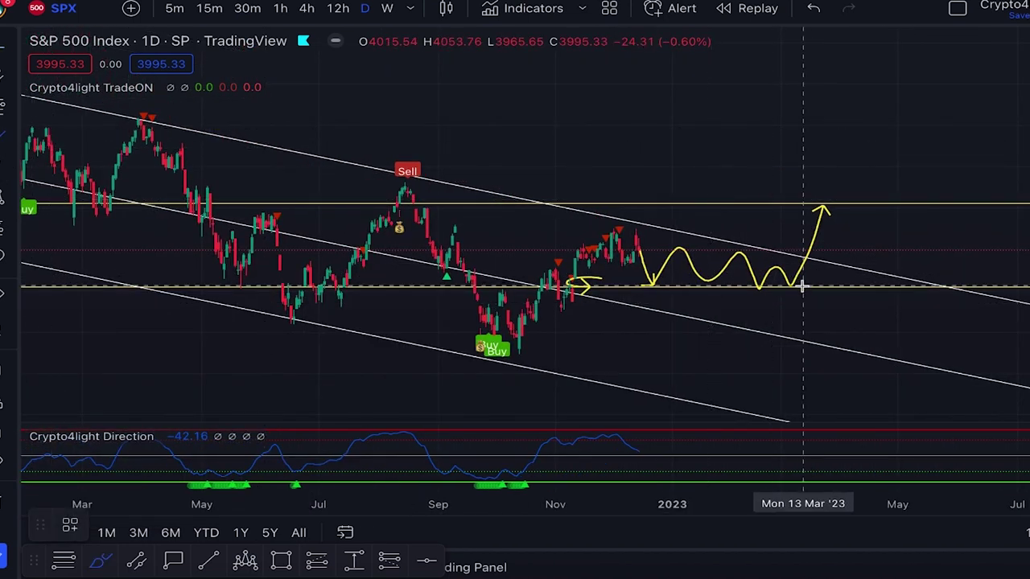
drag(804, 283, 848, 201)
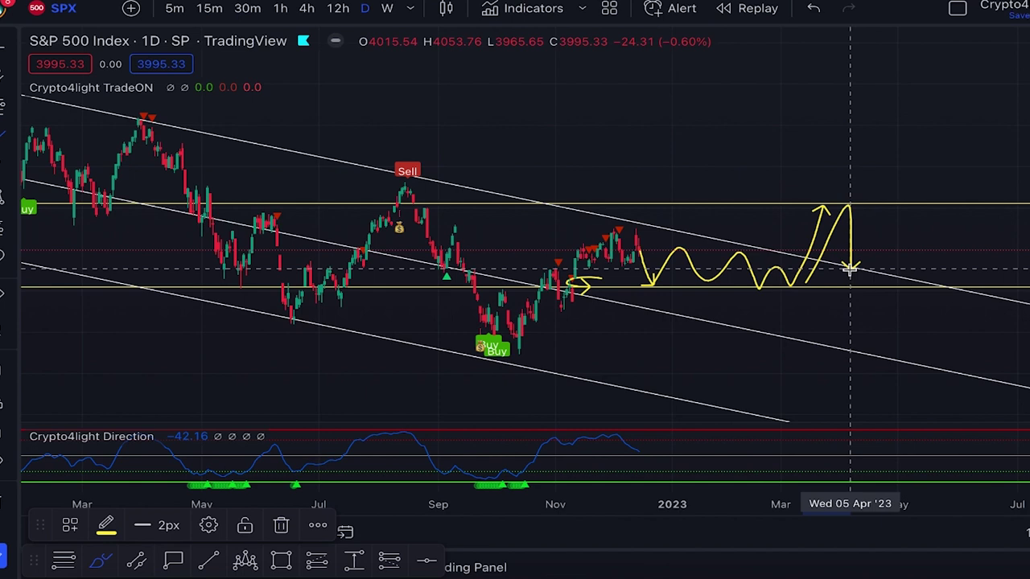
drag(855, 266, 947, 107)
Undo the latest sketches on the S&P 500 chart
click(828, 14)
click(828, 13)
click(828, 14)
click(814, 9)
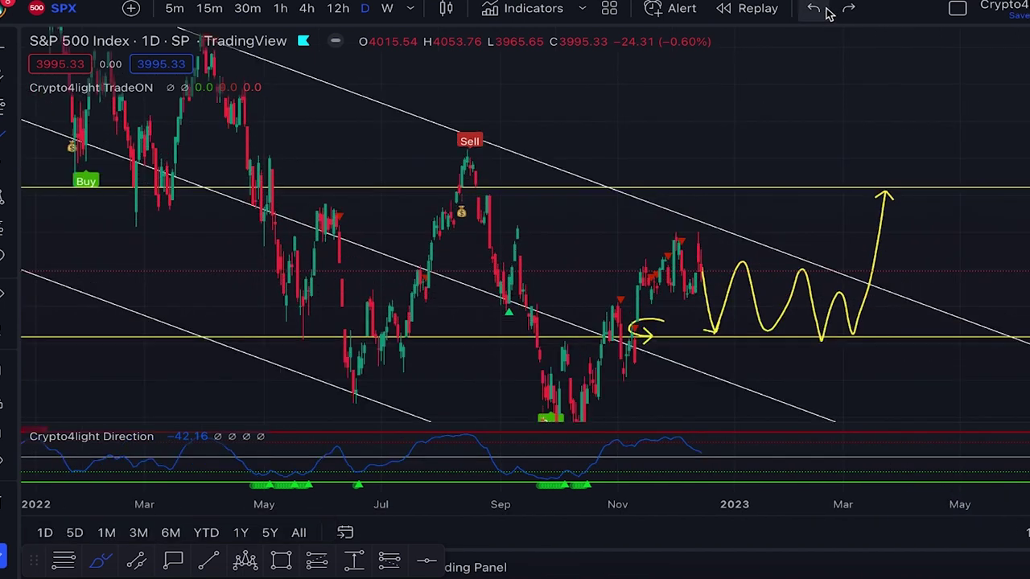
click(814, 9)
click(814, 9)
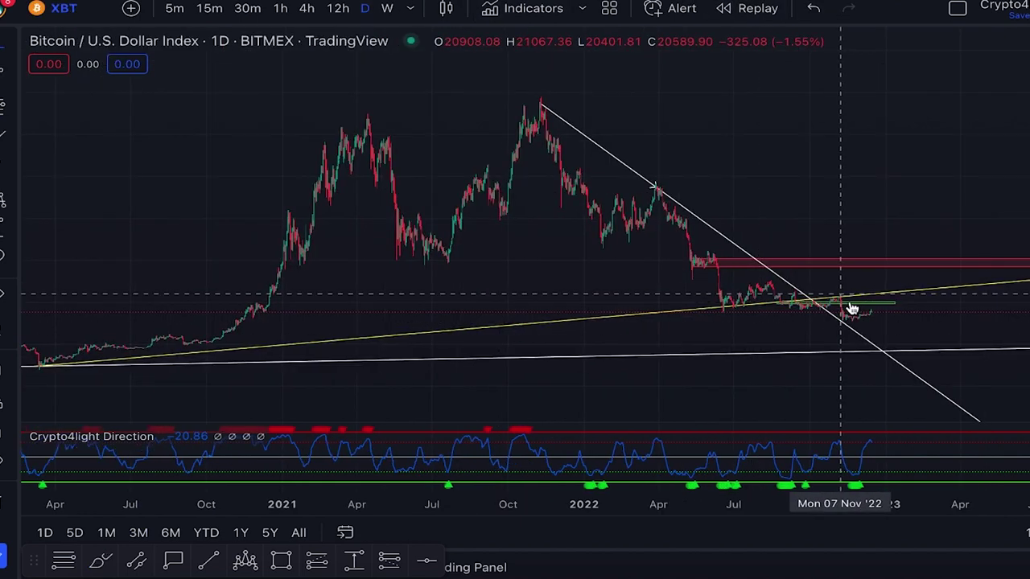
On Bitcoin's daily chart, sketch a path dipping slightly, then climbing past the green zone and yellow trendline into the middle sellers zone by early April 2023
scroll(850, 305, up, 3)
drag(1029, 346, 1029, 120)
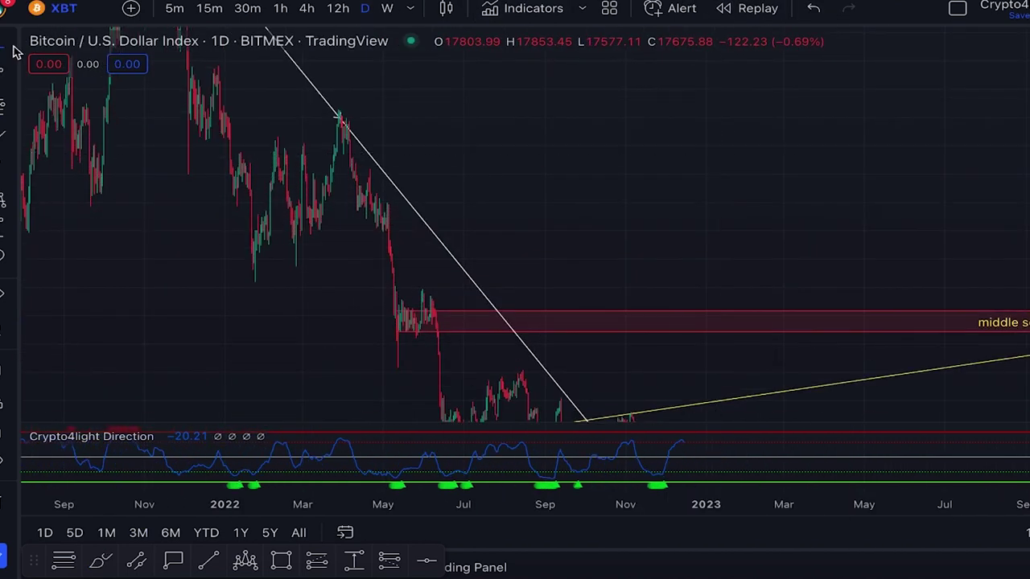
drag(636, 188, 695, 95)
drag(1029, 386, 1028, 346)
drag(1009, 311, 1029, 203)
scroll(209, 239, up, 2)
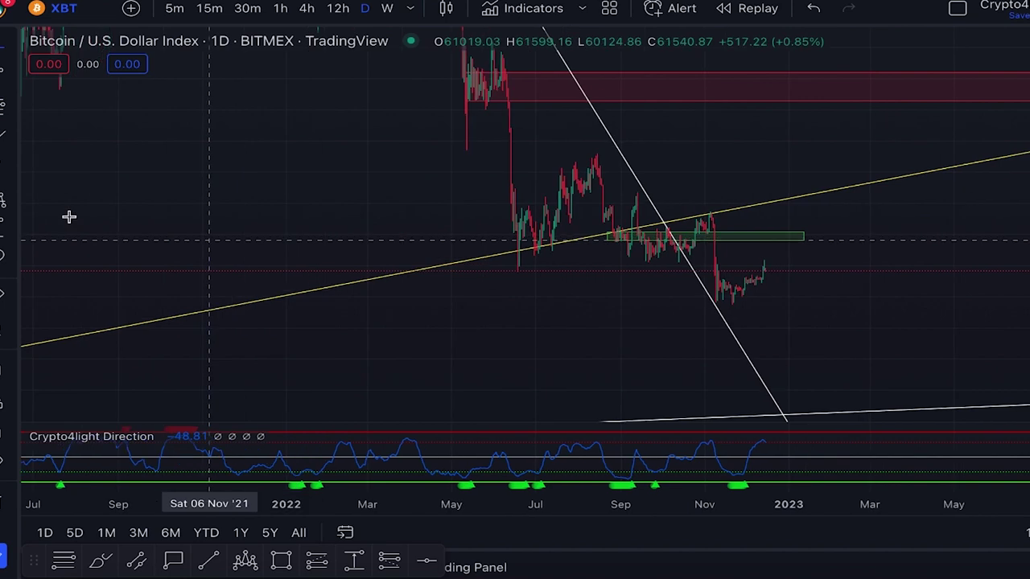
click(2, 136)
mouse_move(721, 272)
mouse_down()
mouse_move(757, 281)
mouse_move(770, 243)
mouse_move(892, 92)
mouse_up()
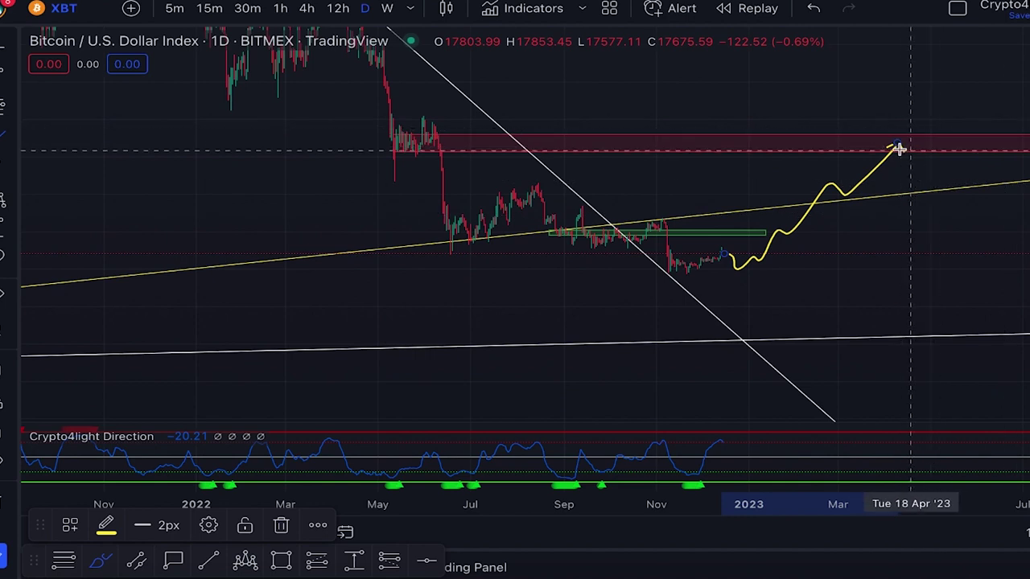
Extend the sketch with a spike above the middle sellers zone and a fall below the yellow trendline in May 2023, and underline the low with an arc
drag(894, 151, 939, 100)
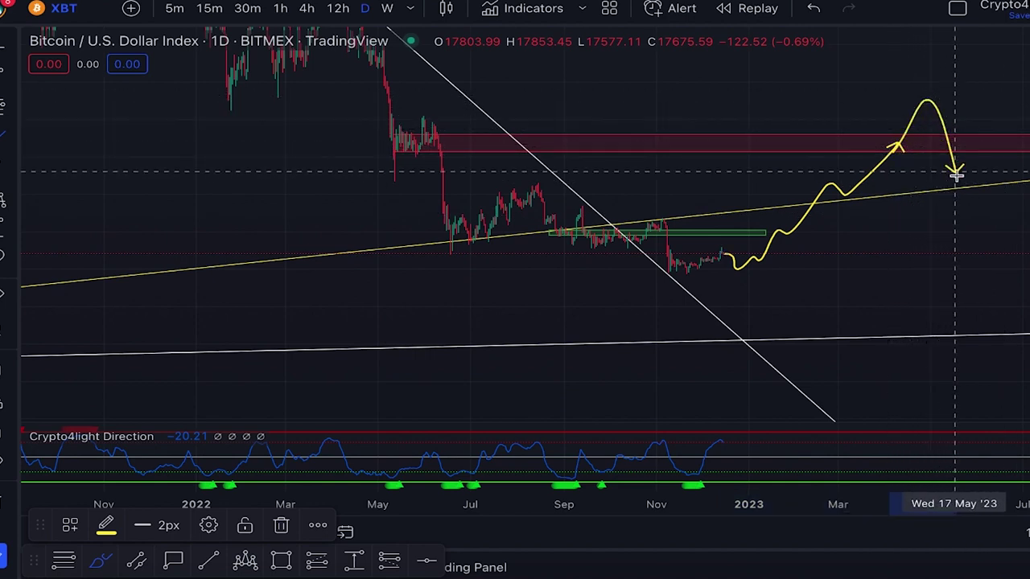
mouse_move(919, 221)
mouse_down()
mouse_move(960, 246)
mouse_move(1020, 215)
mouse_up()
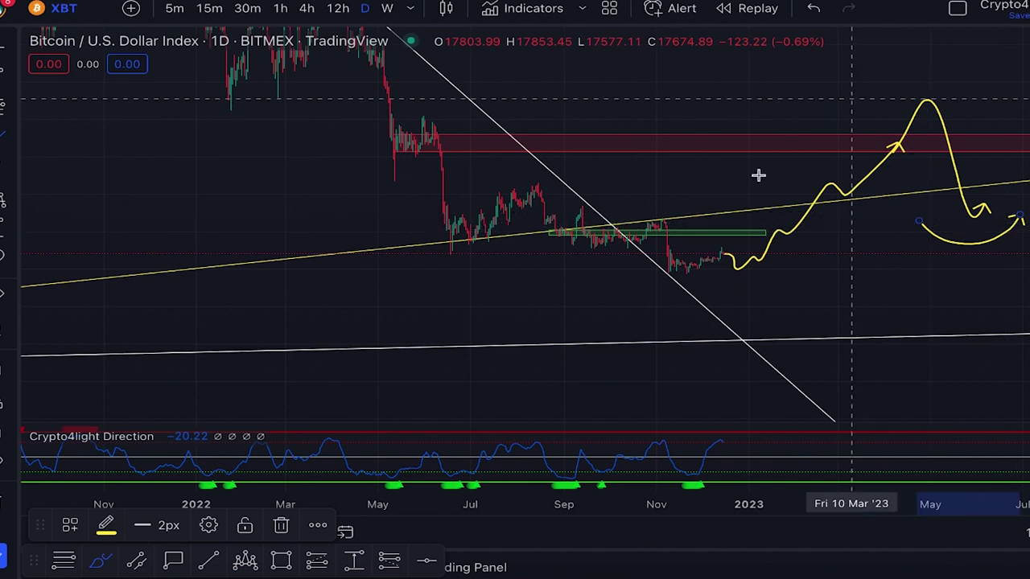
scroll(745, 129, down, 2)
drag(747, 127, 742, 187)
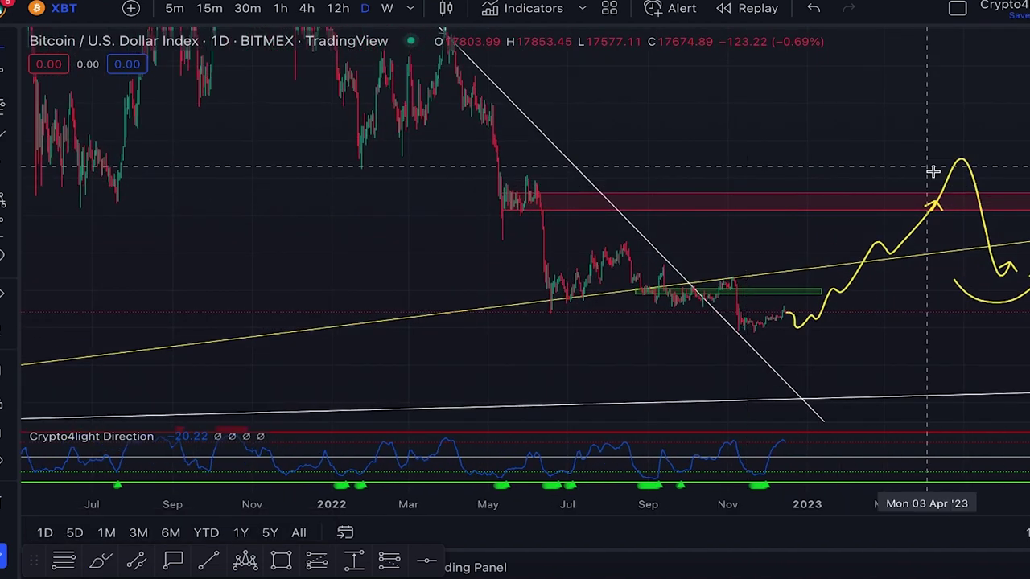
Delete the yellow sketched price path, the spike and the arc from Bitcoin's daily chart
click(948, 176)
key(Delete)
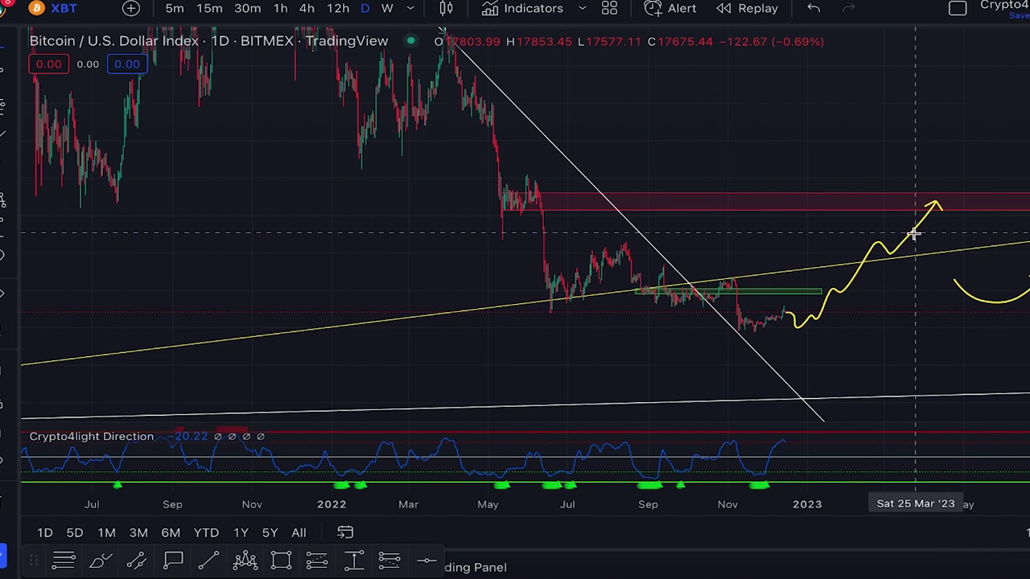
click(914, 235)
key(Delete)
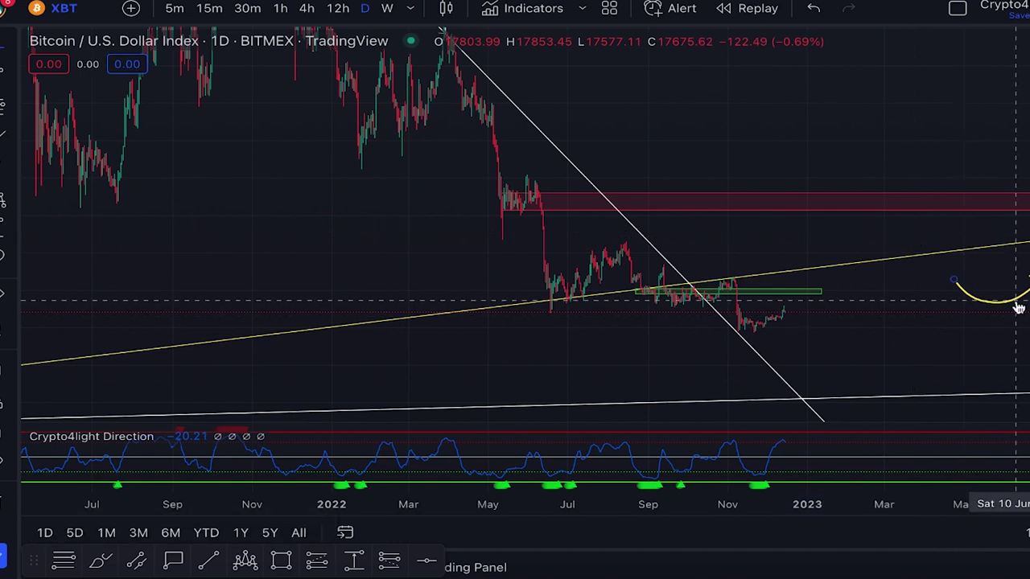
scroll(954, 303, down, 5)
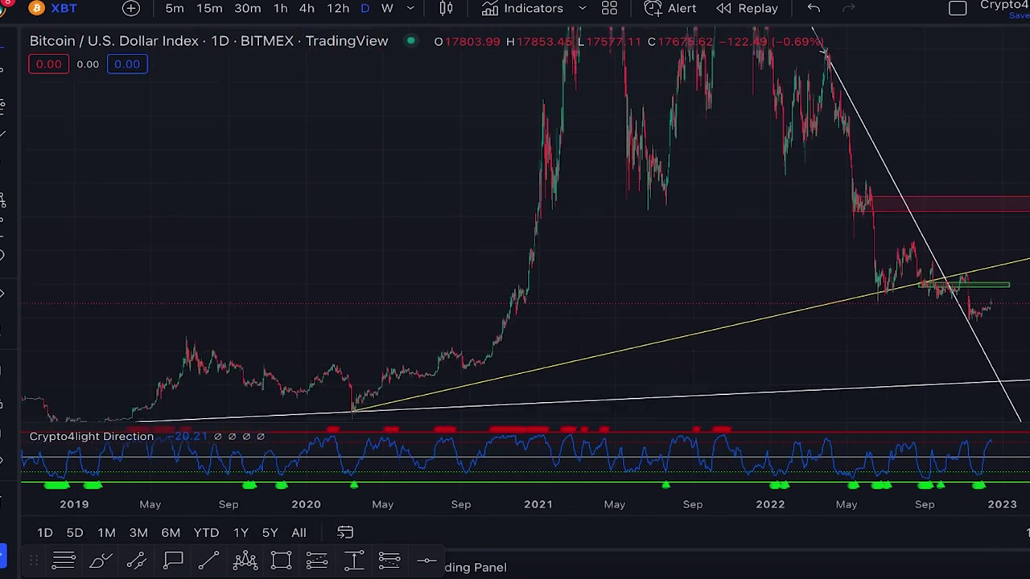
scroll(706, 265, down, 6)
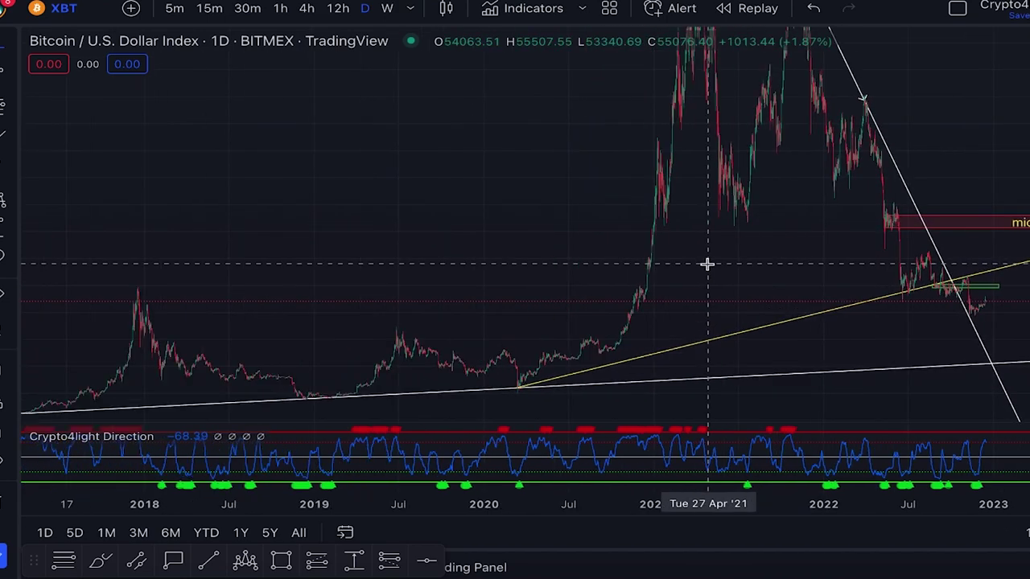
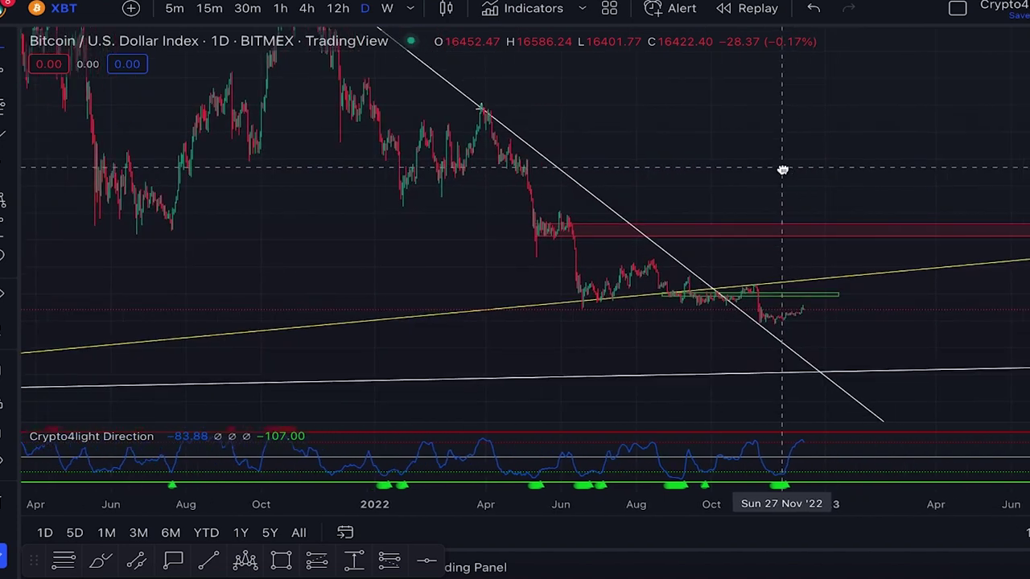
Examine Bitcoin's recent daily candles around the green zone together with the Crypto4light Direction signals below them
scroll(796, 177, up, 2)
drag(1029, 382, 1029, 310)
drag(906, 299, 981, 135)
scroll(953, 242, up, 4)
drag(859, 288, 910, 309)
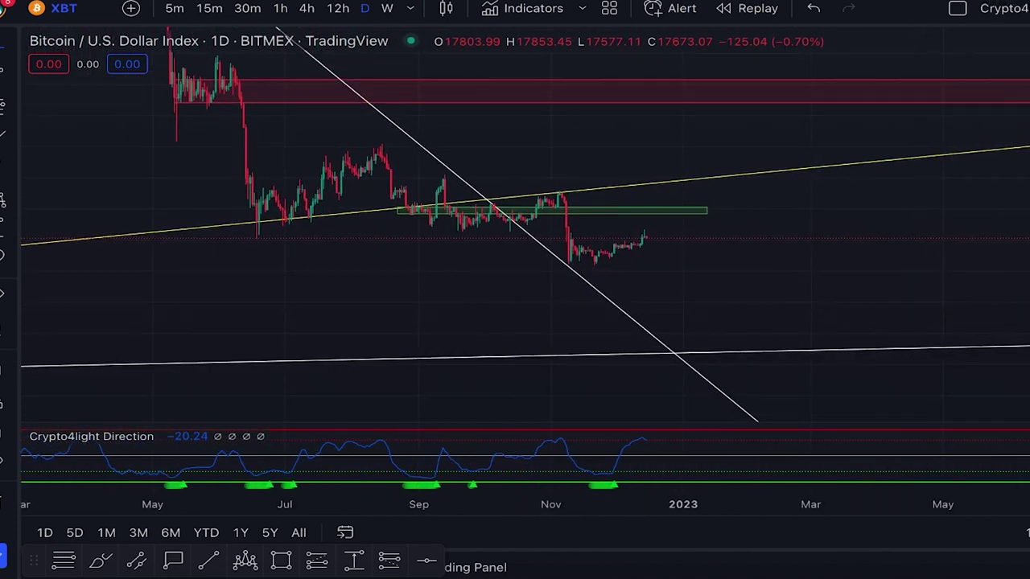
drag(1029, 338, 1029, 310)
drag(816, 311, 875, 309)
scroll(499, 438, up, 3)
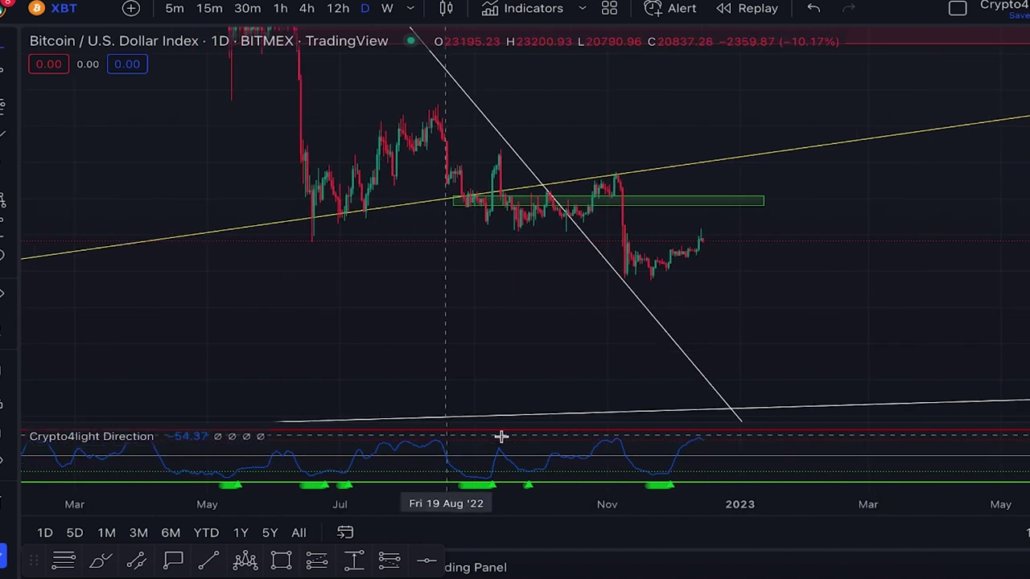
scroll(555, 447, up, 1)
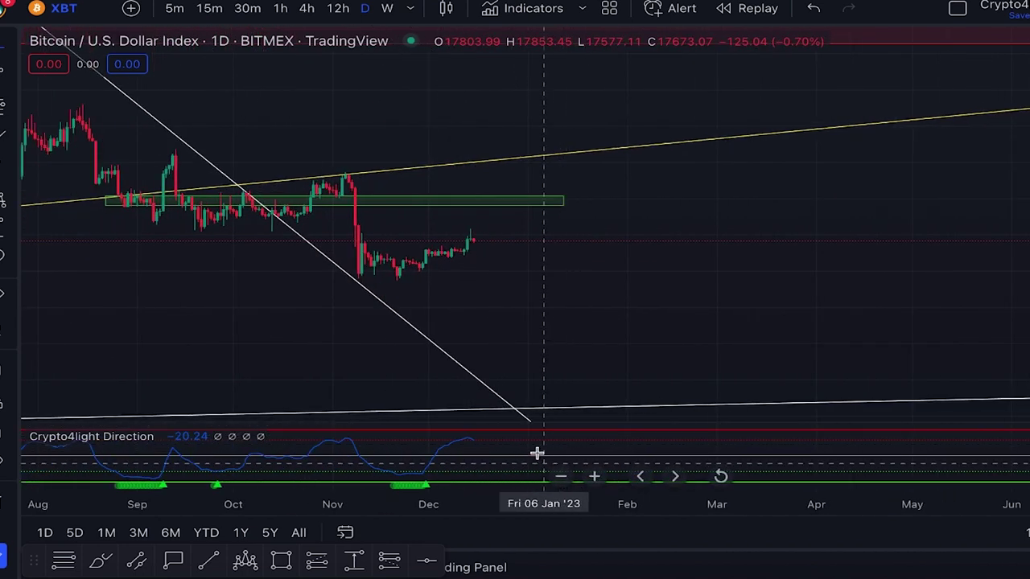
scroll(501, 440, down, 2)
scroll(500, 434, down, 3)
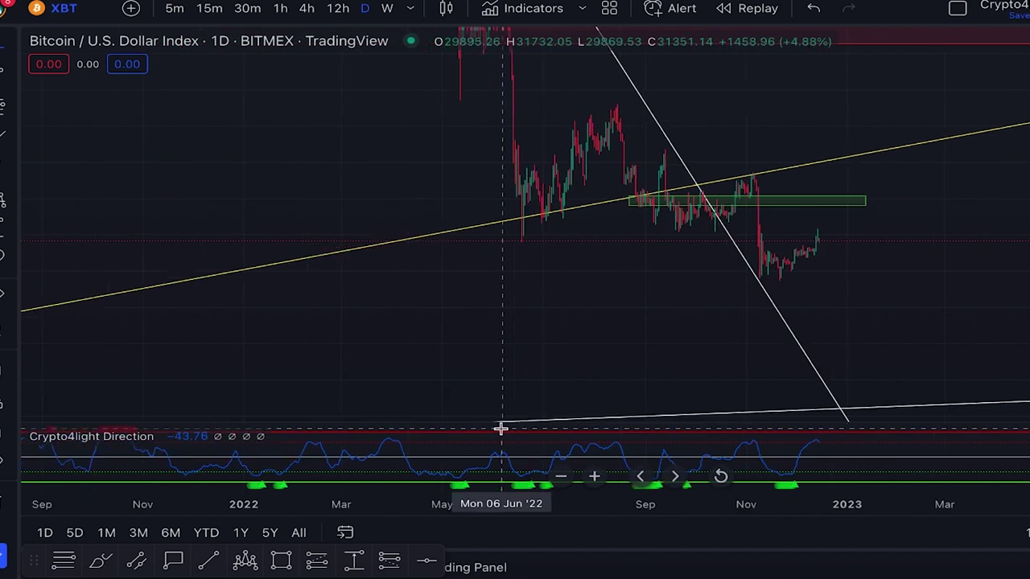
scroll(391, 419, left, 1)
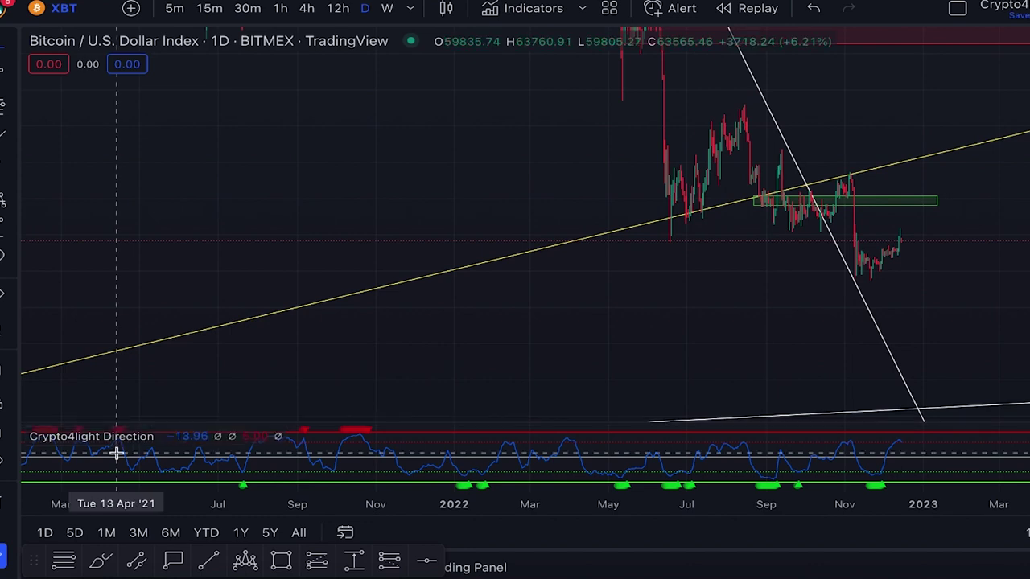
Examine the Crypto4light Direction indicator's red signals against Bitcoin's daily price tops in 2021, especially around October
drag(1028, 133, 1029, 321)
drag(510, 207, 607, 404)
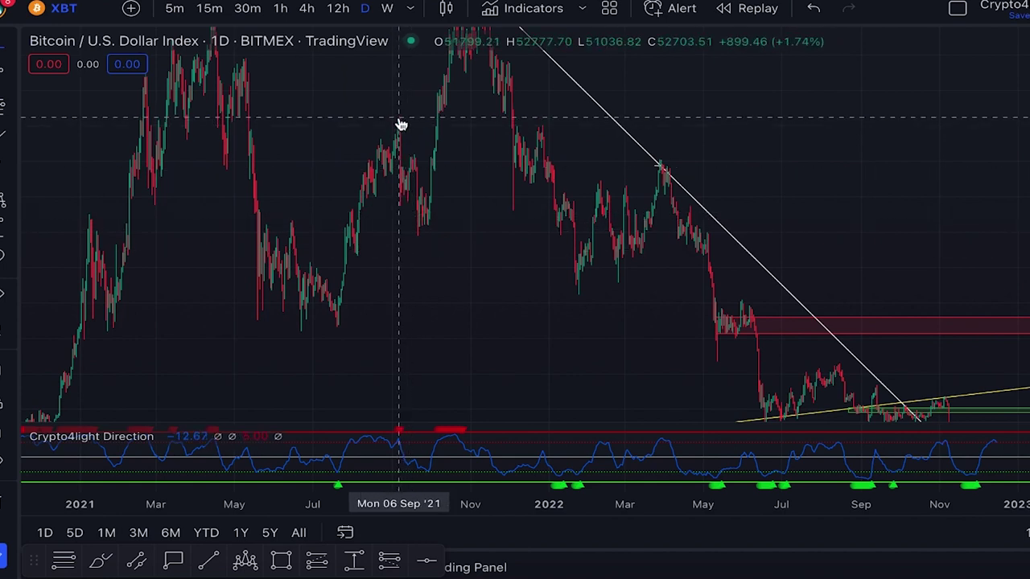
scroll(426, 432, up, 3)
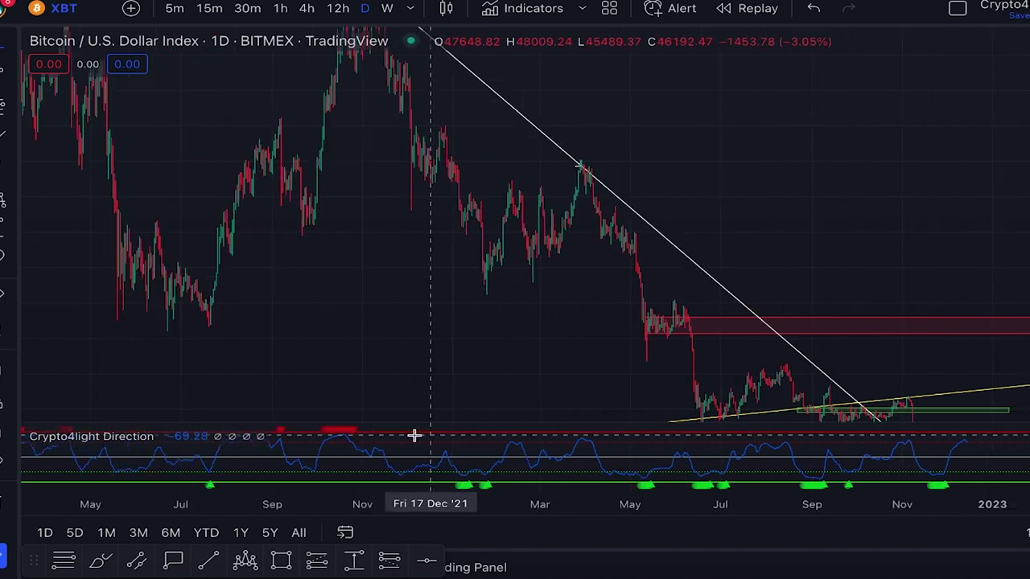
drag(261, 386, 549, 321)
scroll(506, 386, up, 2)
drag(601, 343, 638, 343)
scroll(514, 346, up, 2)
drag(411, 347, 817, 354)
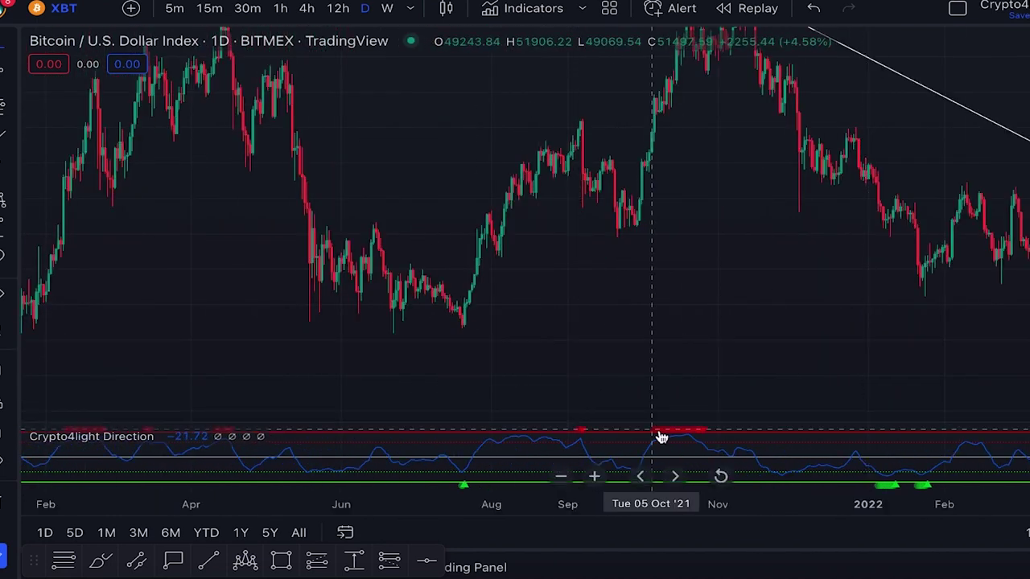
drag(727, 250, 685, 326)
drag(1029, 297, 1029, 354)
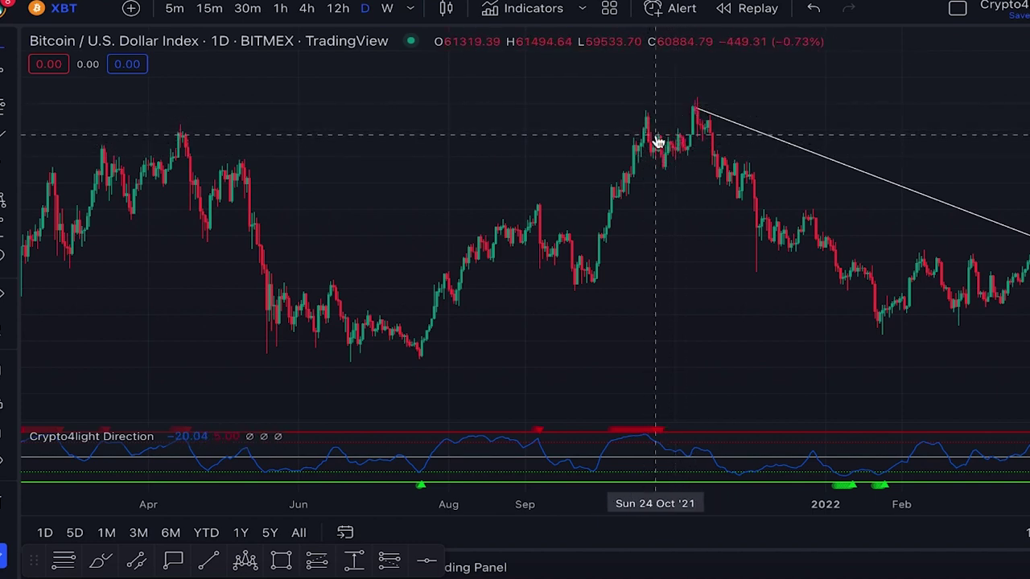
scroll(522, 244, up, 3)
drag(506, 268, 724, 280)
scroll(724, 280, up, 5)
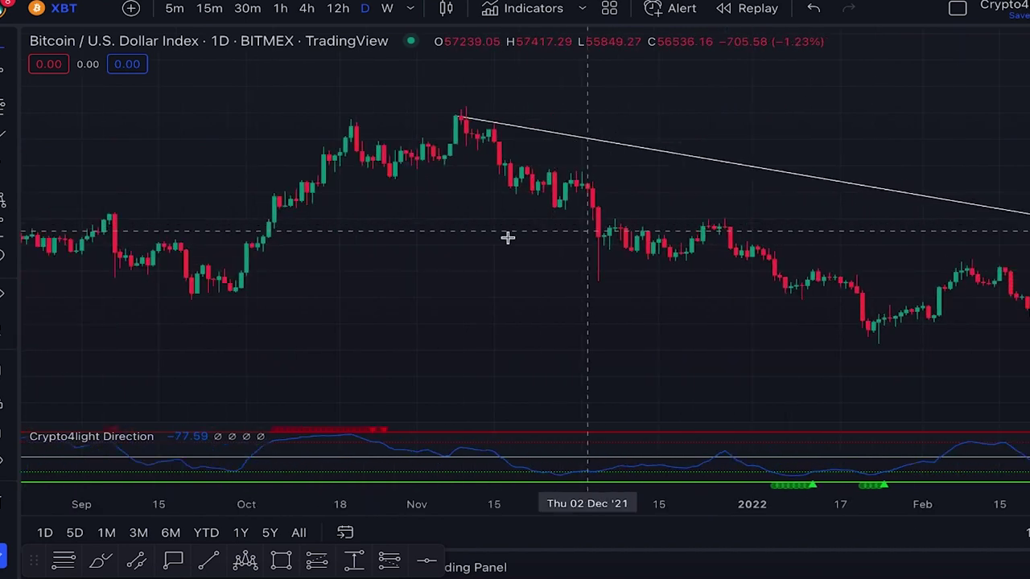
drag(507, 236, 573, 234)
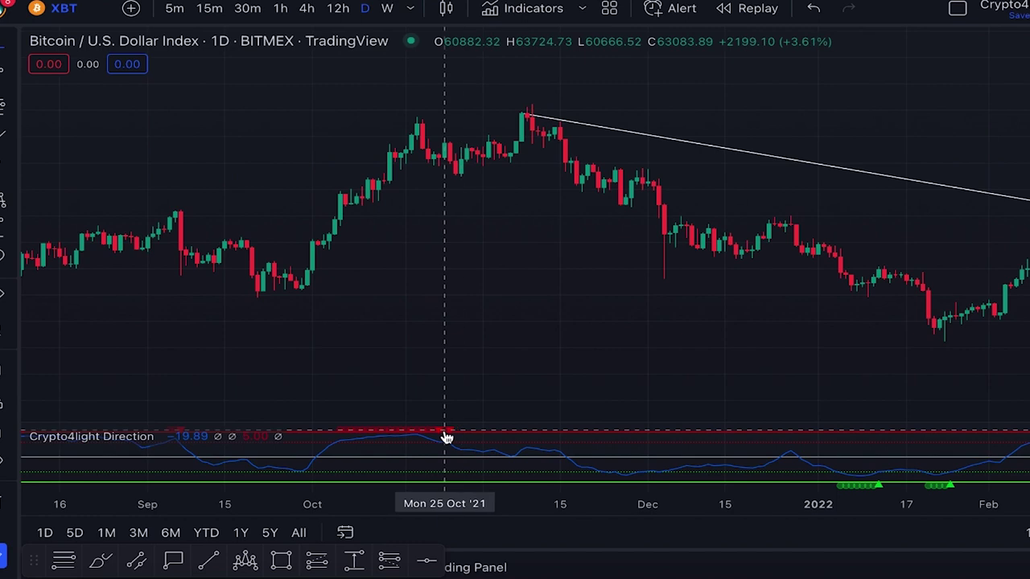
Follow the daily indicator's signals from the late 2021 top through 2022 to the green signal at the end of November 2022
scroll(664, 305, down, 2)
drag(664, 306, 430, 232)
scroll(562, 290, down, 3)
drag(559, 291, 470, 340)
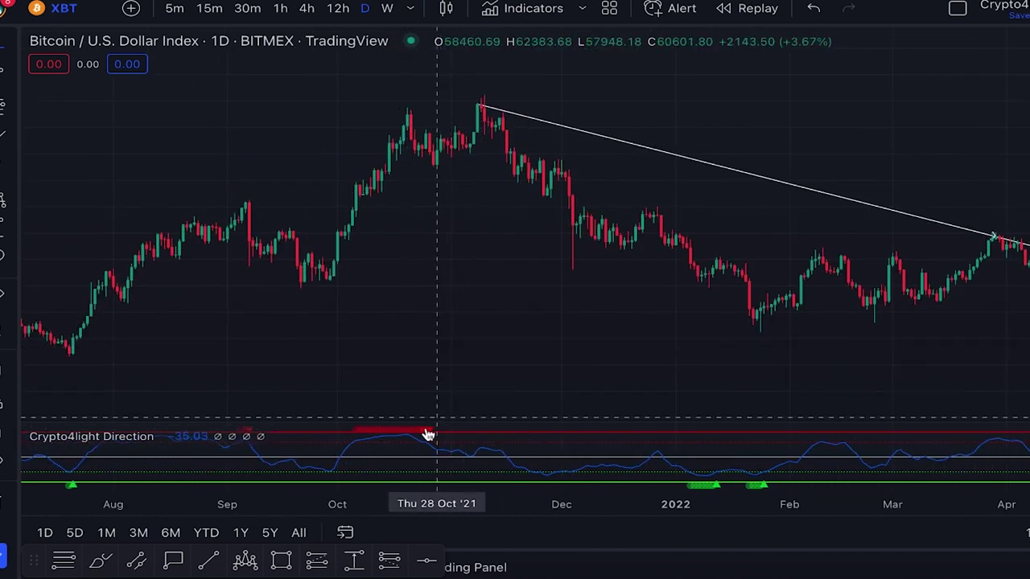
scroll(563, 341, down, 3)
drag(680, 316, 623, 303)
scroll(643, 293, down, 3)
drag(720, 326, 427, 277)
drag(635, 291, 354, 234)
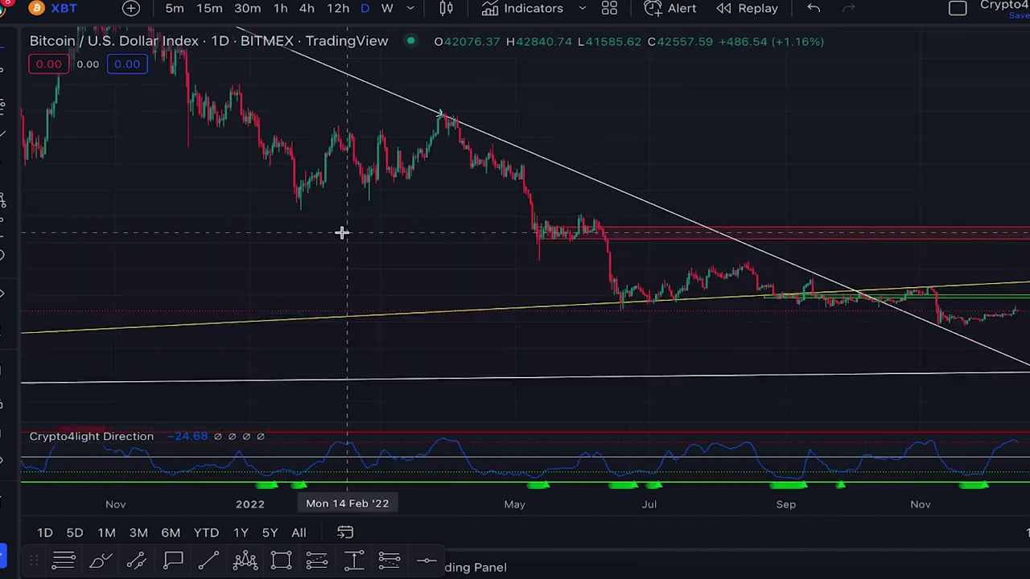
drag(718, 335, 533, 354)
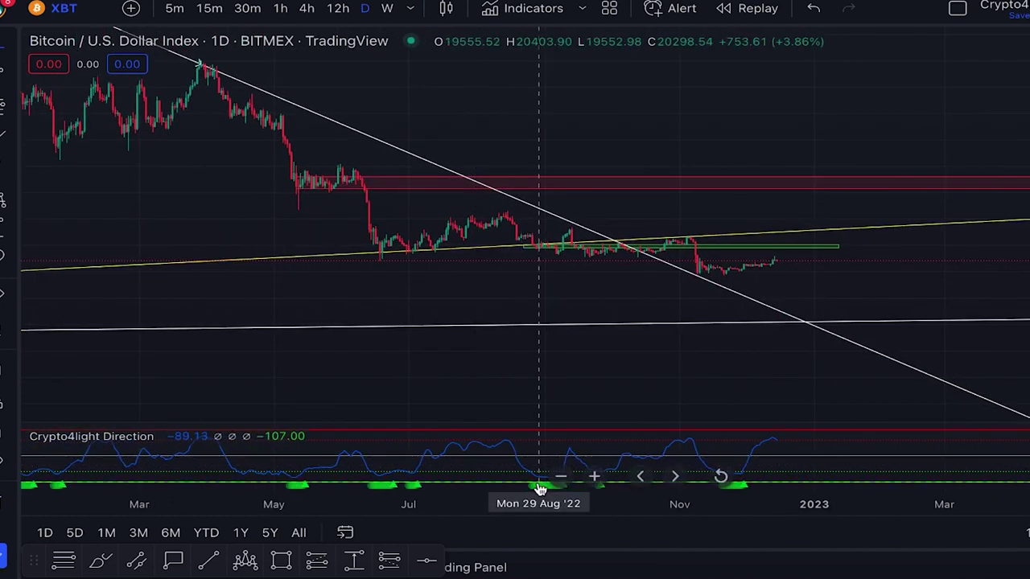
scroll(603, 494, up, 4)
scroll(418, 451, up, 1)
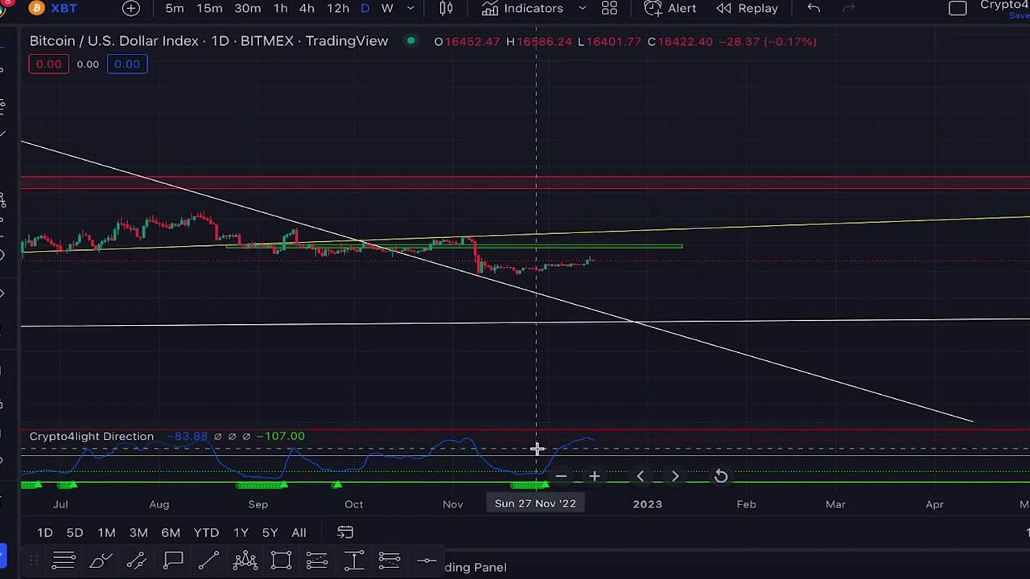
scroll(542, 448, right, 3)
scroll(542, 448, up, 2)
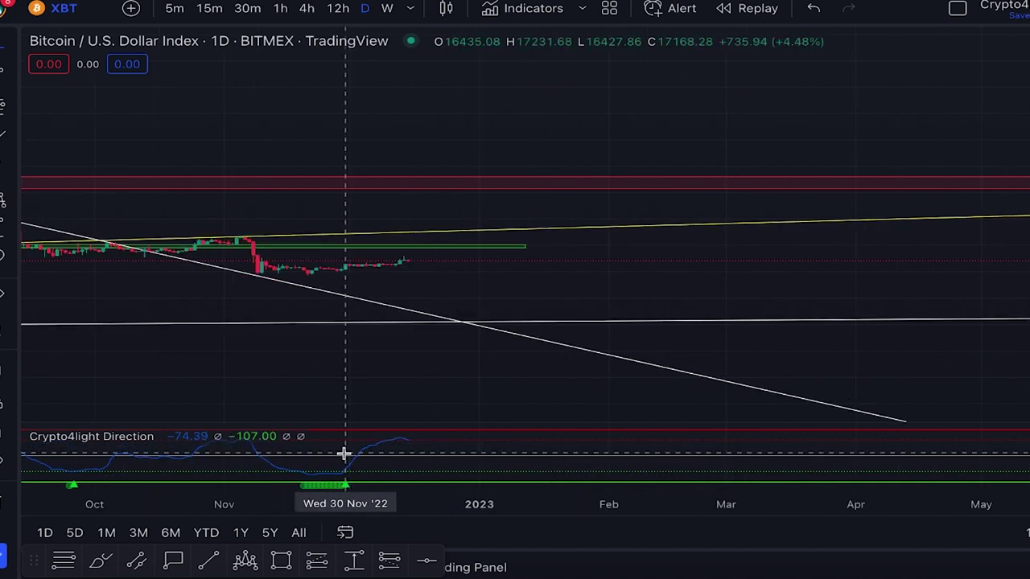
scroll(413, 443, down, 3)
scroll(411, 243, down, 2)
Switch Bitcoin's chart to the weekly timeframe and examine the indicator's red signals against the 2021 tops
click(390, 11)
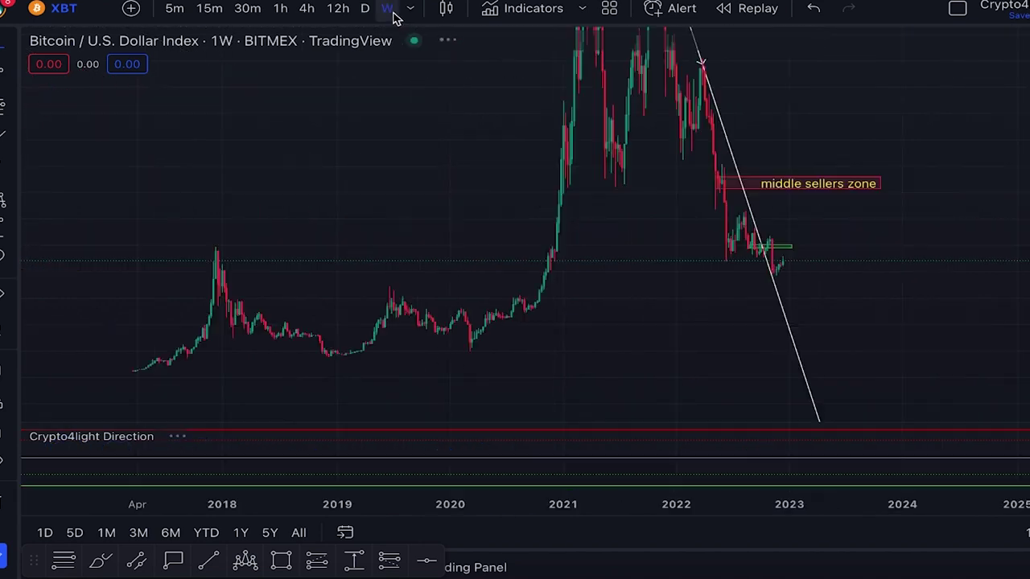
scroll(603, 285, up, 5)
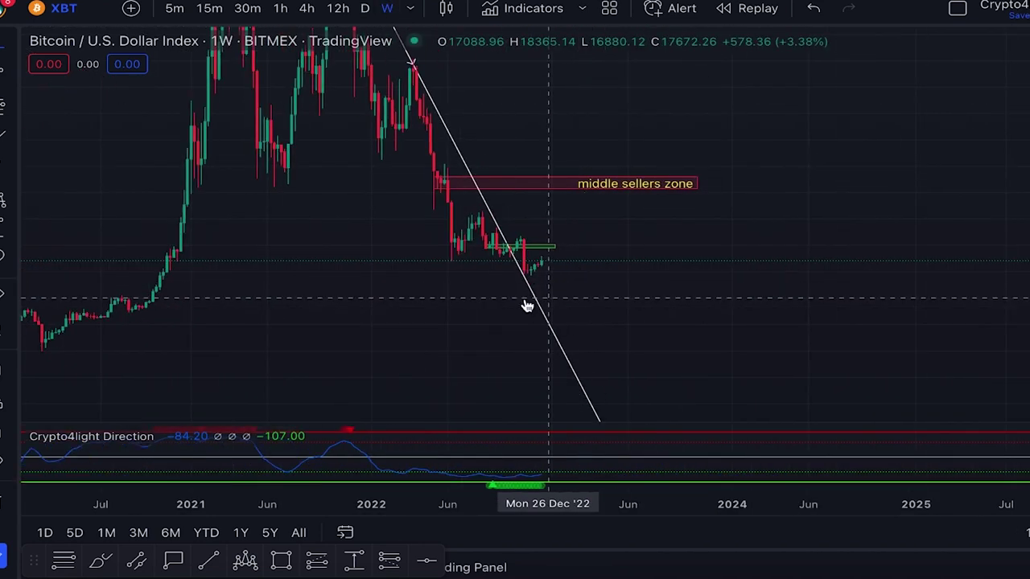
scroll(483, 303, down, 2)
drag(427, 304, 517, 300)
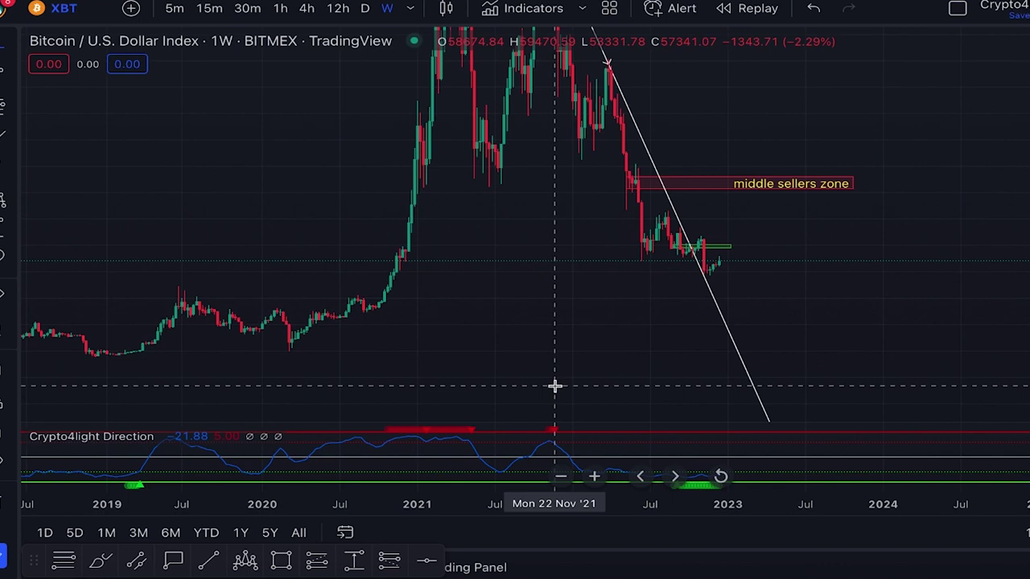
drag(533, 283, 519, 376)
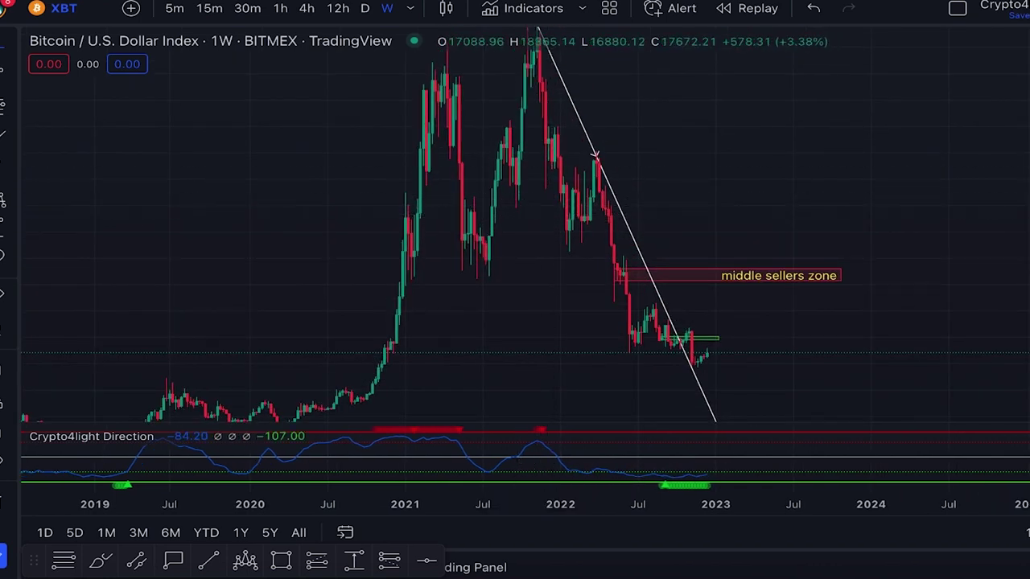
drag(1026, 213, 1026, 281)
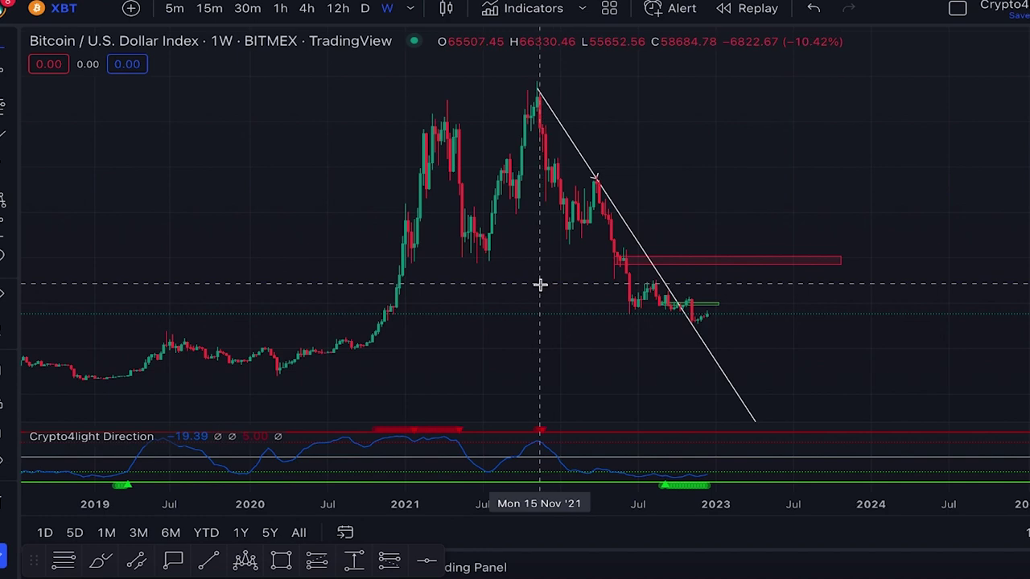
Examine the weekly green signals from late August 2022 onward against the candles below the middle sellers zone
scroll(547, 285, up, 3)
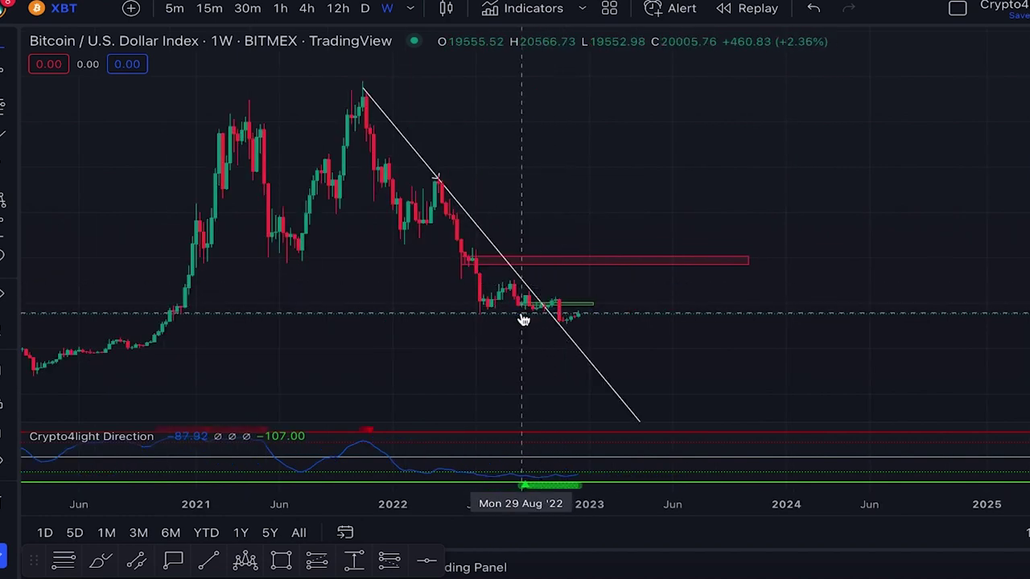
scroll(524, 317, up, 3)
drag(1026, 315, 1026, 257)
drag(786, 320, 960, 145)
scroll(512, 324, up, 1)
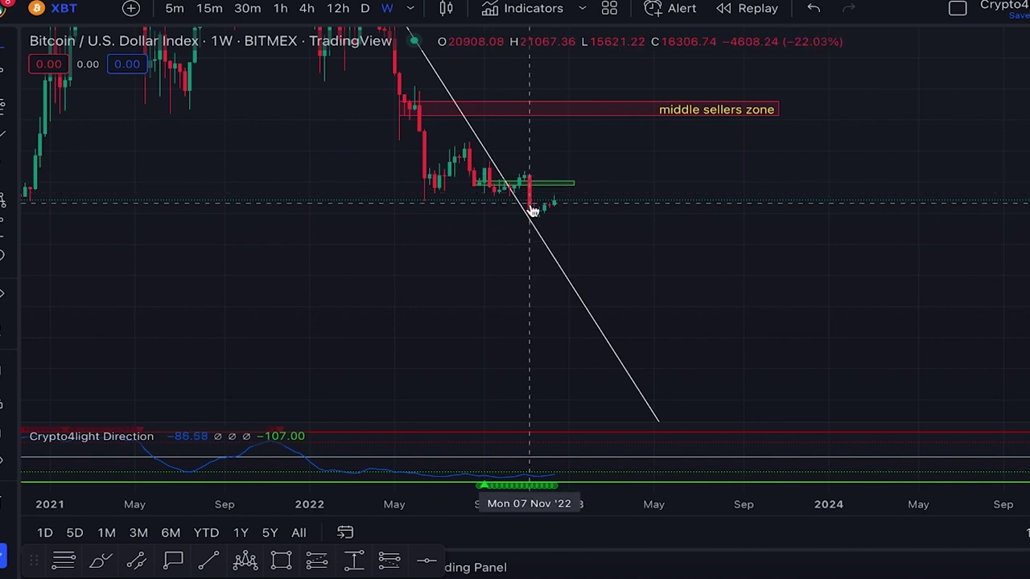
Enlarge the Crypto4light Direction pane to show the latest weekly signals in more detail
drag(643, 247, 779, 273)
scroll(620, 243, up, 4)
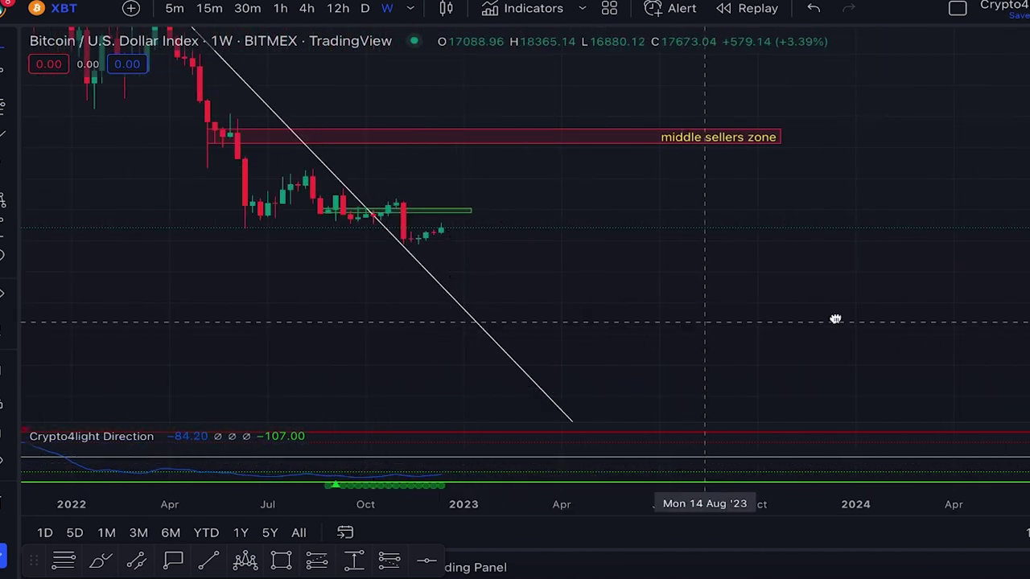
drag(835, 319, 1009, 305)
drag(1013, 424, 1014, 335)
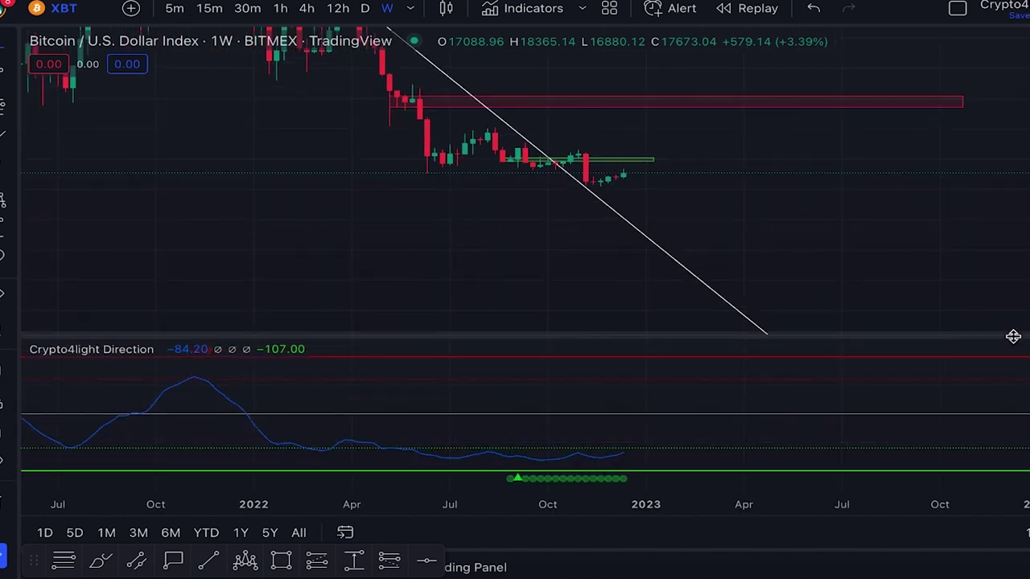
drag(641, 439, 556, 455)
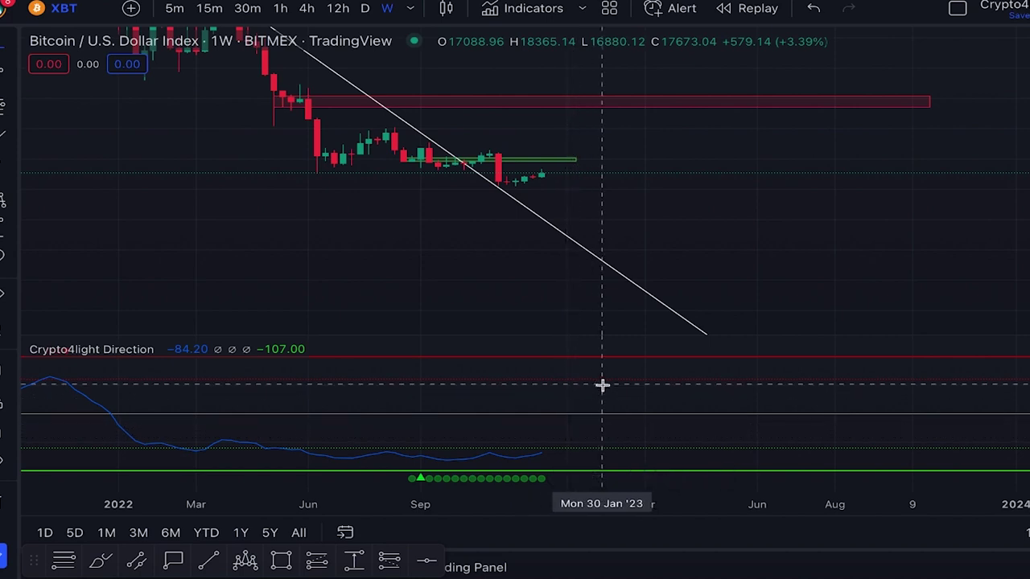
Circle the area below the latest weekly candles with the Brush and undo that sketch
drag(618, 173, 596, 253)
click(101, 561)
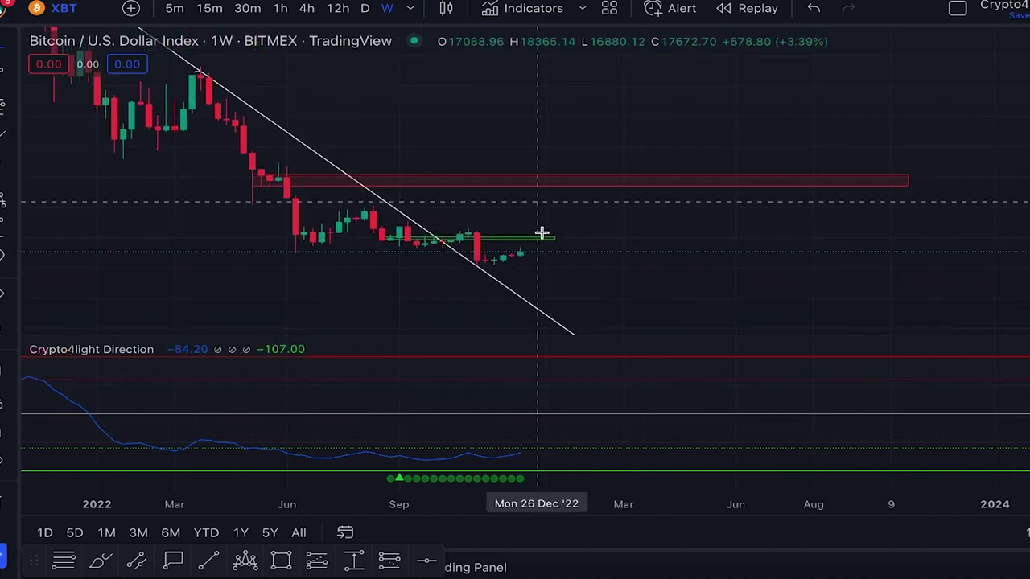
drag(586, 312, 508, 319)
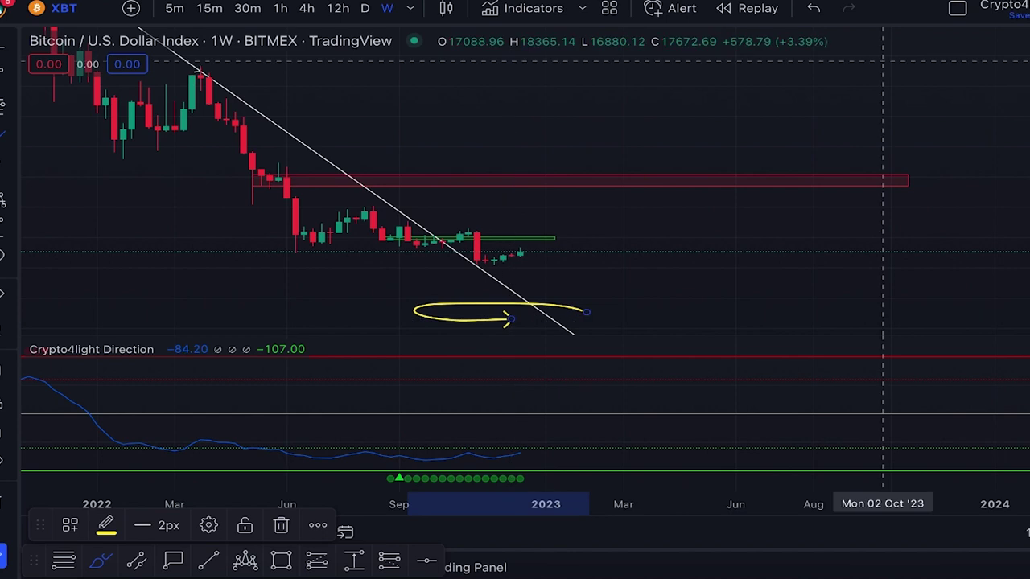
click(812, 10)
Sketch price rising into the middle sellers zone by 16 January 2023 and pulling back, with the indicator climbing alongside, and undo the sketches
drag(522, 254, 565, 188)
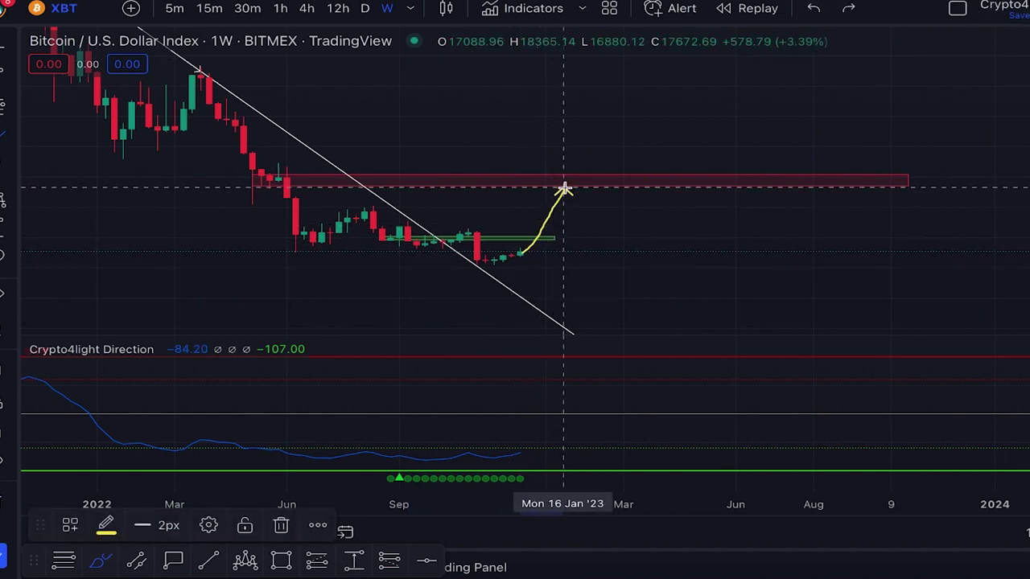
mouse_move(521, 452)
mouse_down()
mouse_move(566, 416)
mouse_move(599, 441)
mouse_up()
mouse_move(565, 188)
mouse_down()
mouse_move(590, 179)
mouse_move(635, 244)
mouse_up()
click(814, 8)
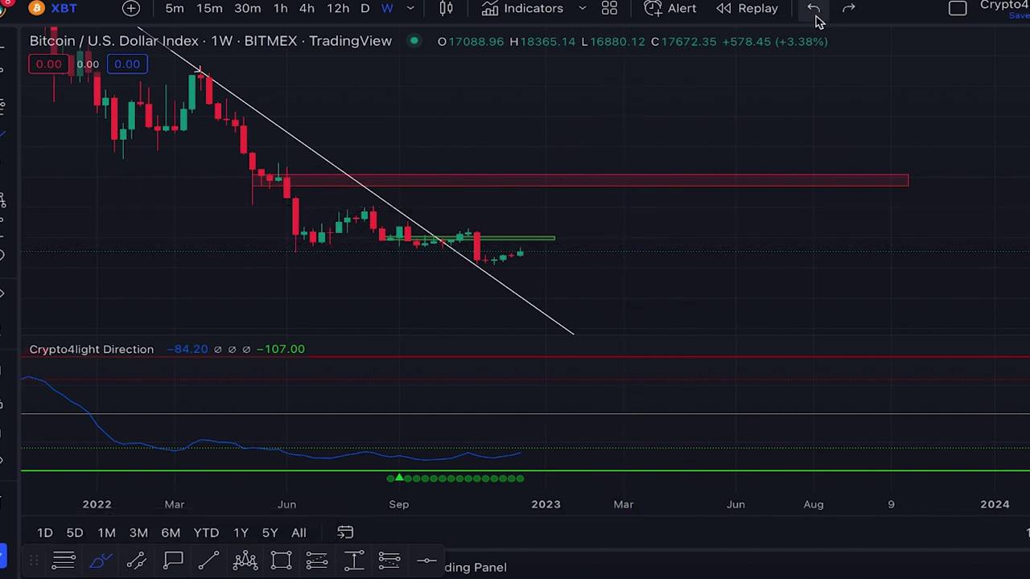
Compare the weekly Crypto4light Direction signals since 2018 with Bitcoin's price moves and check the S&P 500 daily chart
mouse_move(258, 351)
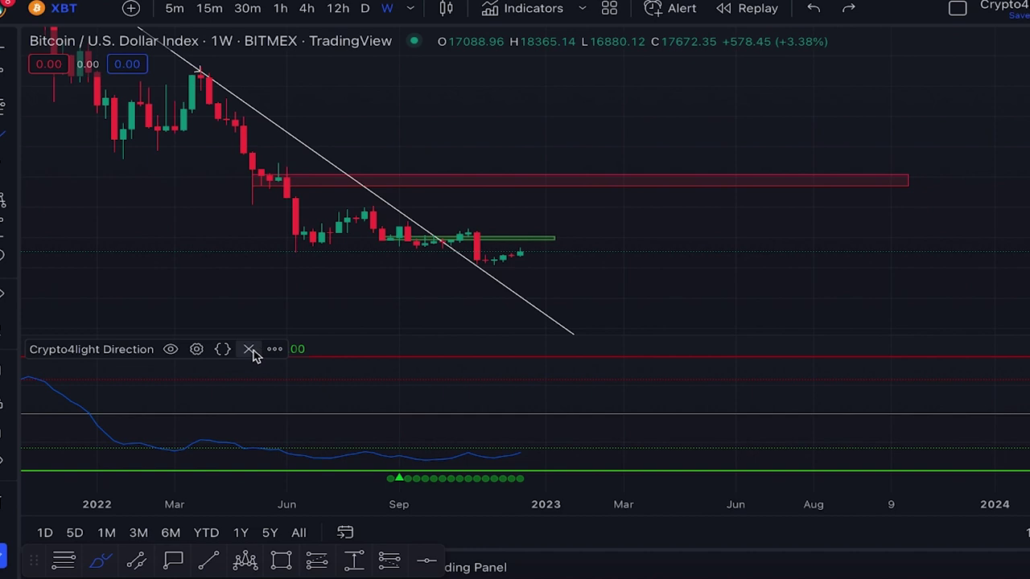
scroll(609, 442, down, 5)
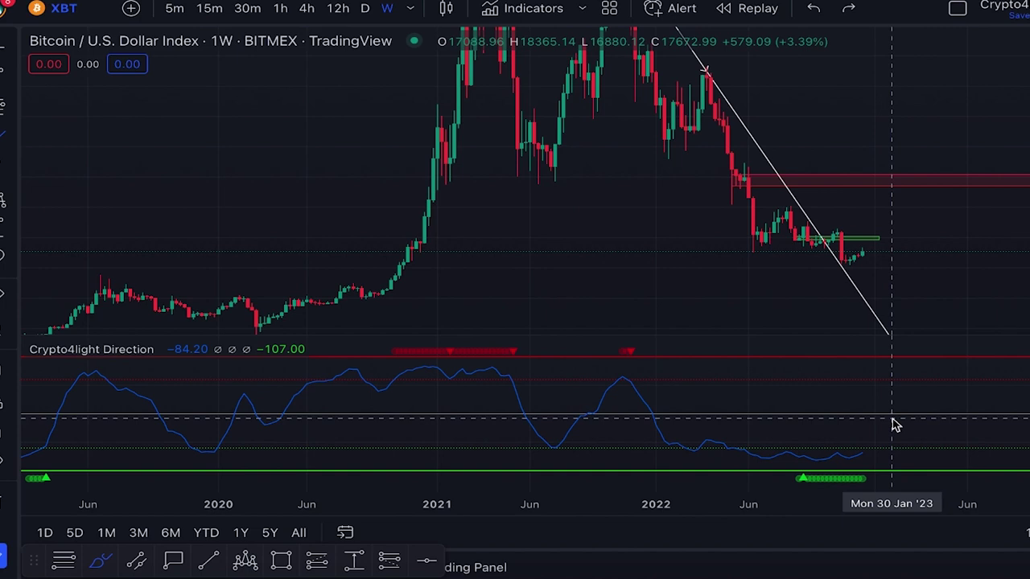
scroll(882, 419, up, 2)
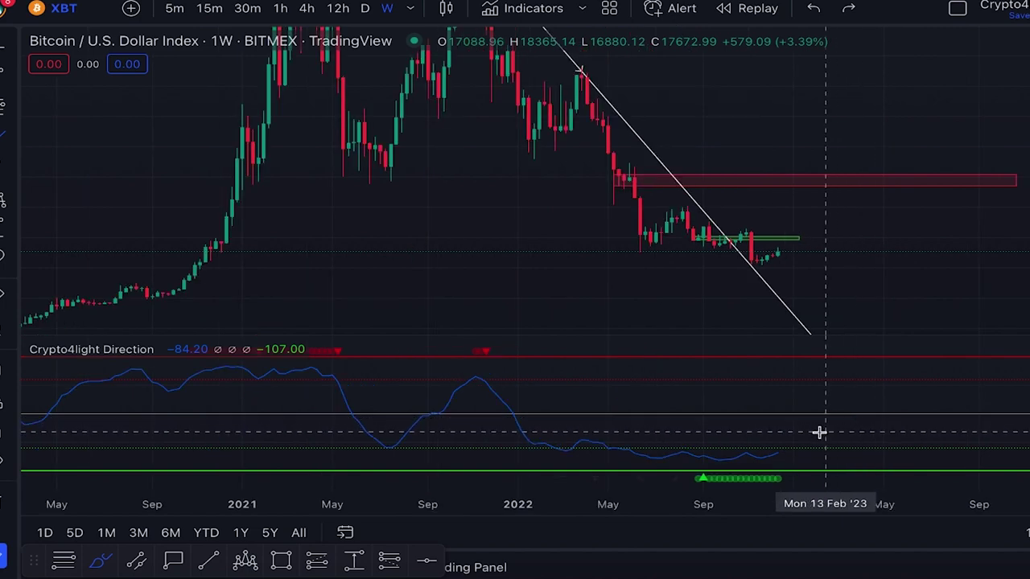
scroll(976, 220, down, 5)
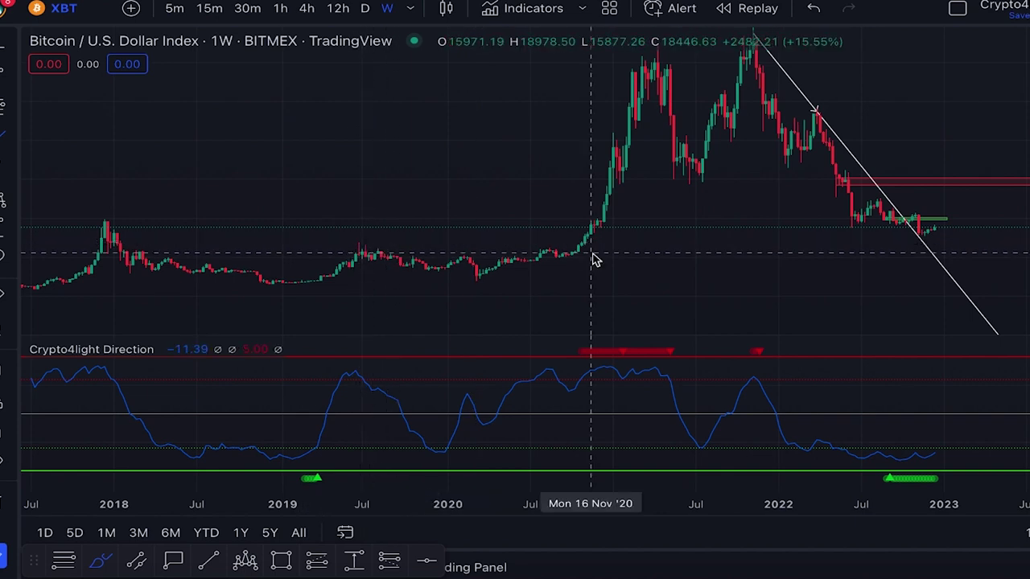
scroll(592, 259, up, 3)
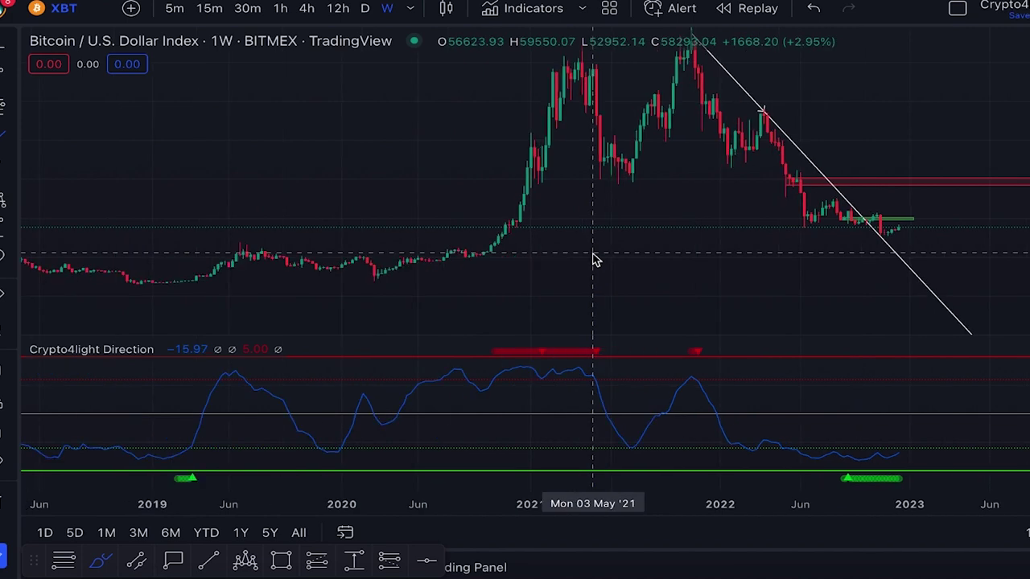
scroll(581, 256, up, 2)
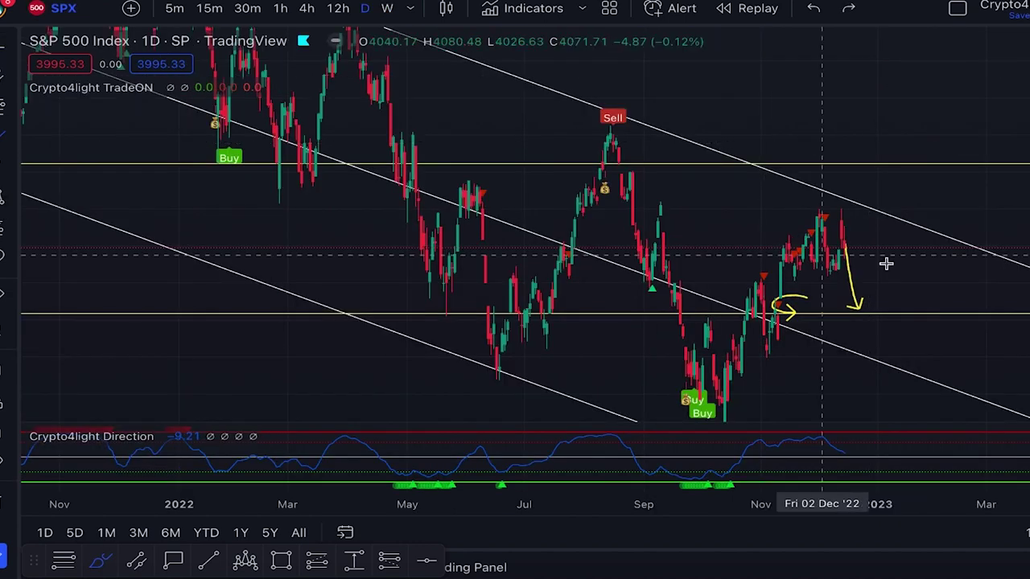
scroll(885, 264, up, 2)
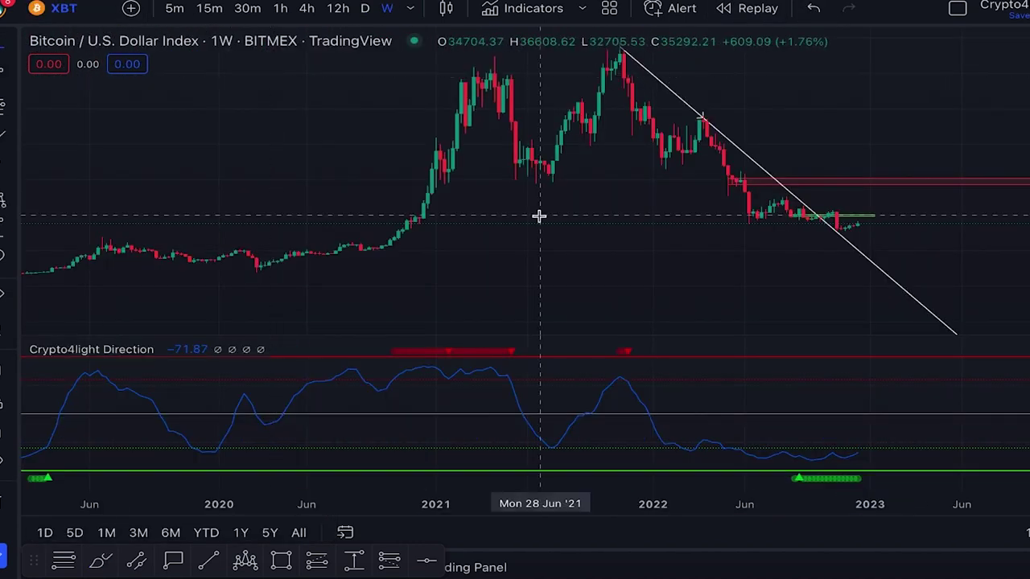
scroll(538, 214, up, 3)
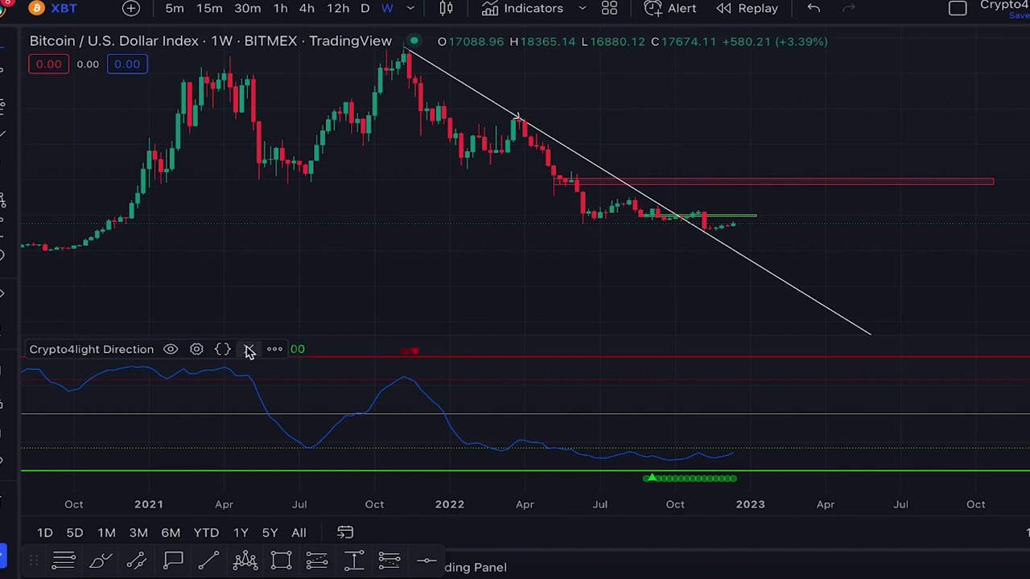
Replace the Crypto4light Direction indicator with Crypto4light Market Mood and switch the Bitcoin chart to the daily timeframe
click(249, 351)
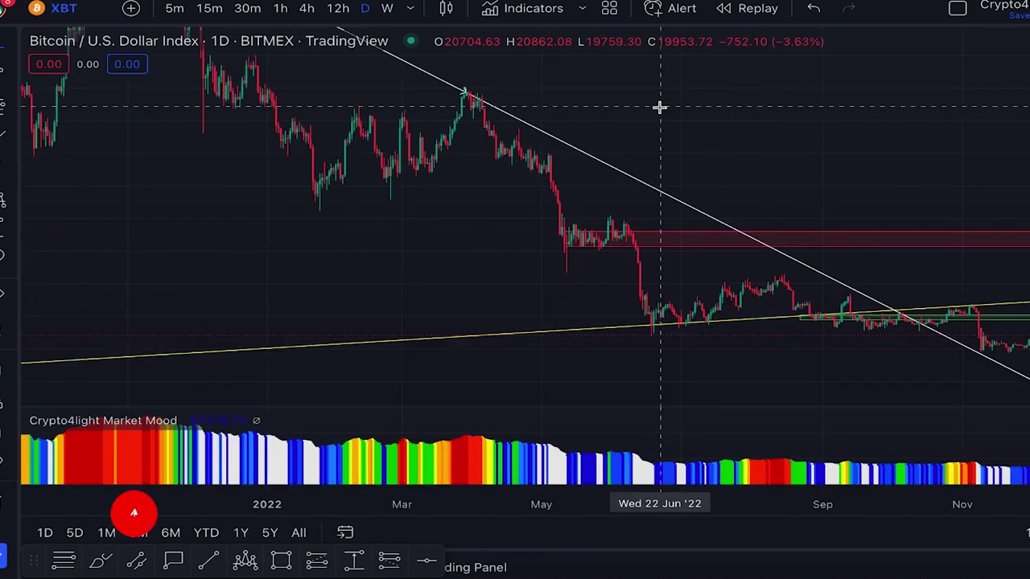
scroll(662, 106, up, 3)
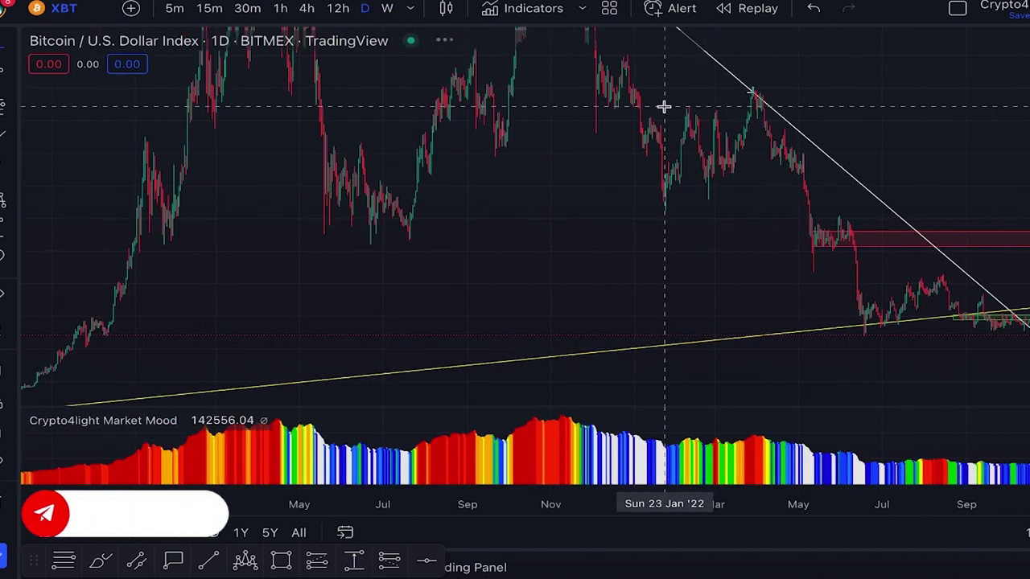
mouse_move(114, 425)
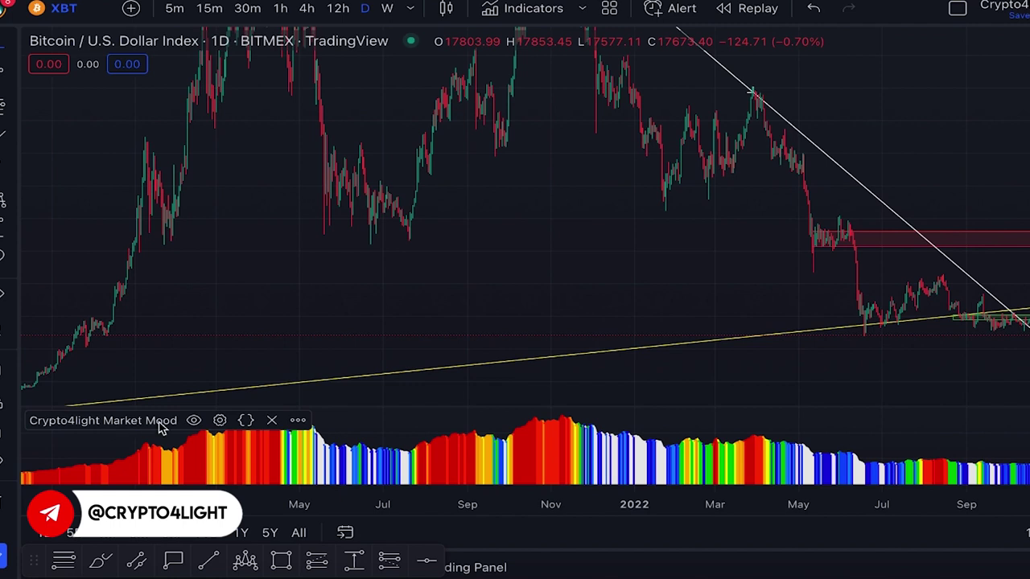
scroll(402, 265, up, 2)
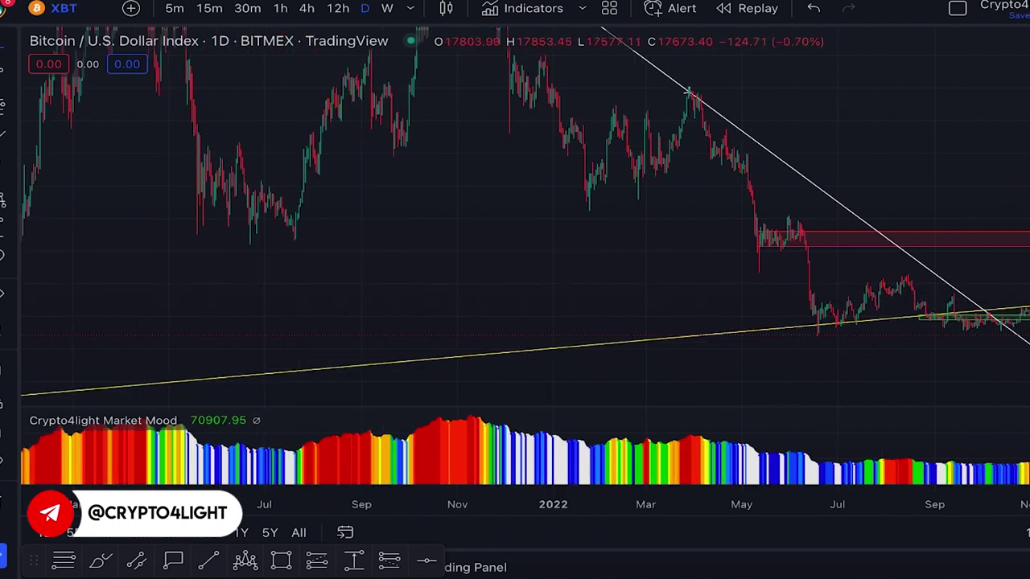
Examine the daily Market Mood colours against Bitcoin's 2021 peaks and the June to July 2021 lows
drag(887, 134, 1016, 226)
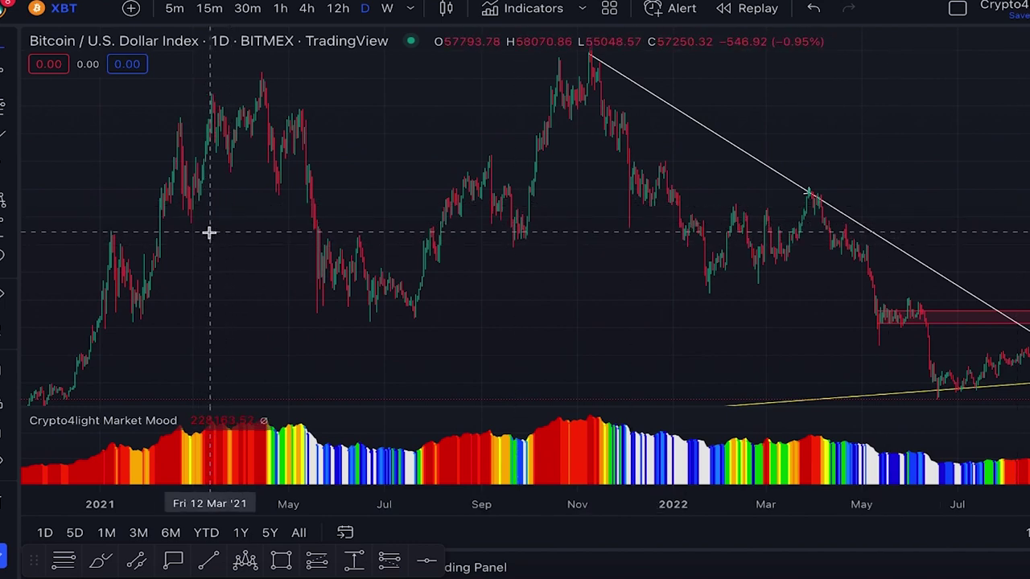
drag(221, 237, 292, 258)
scroll(115, 290, up, 2)
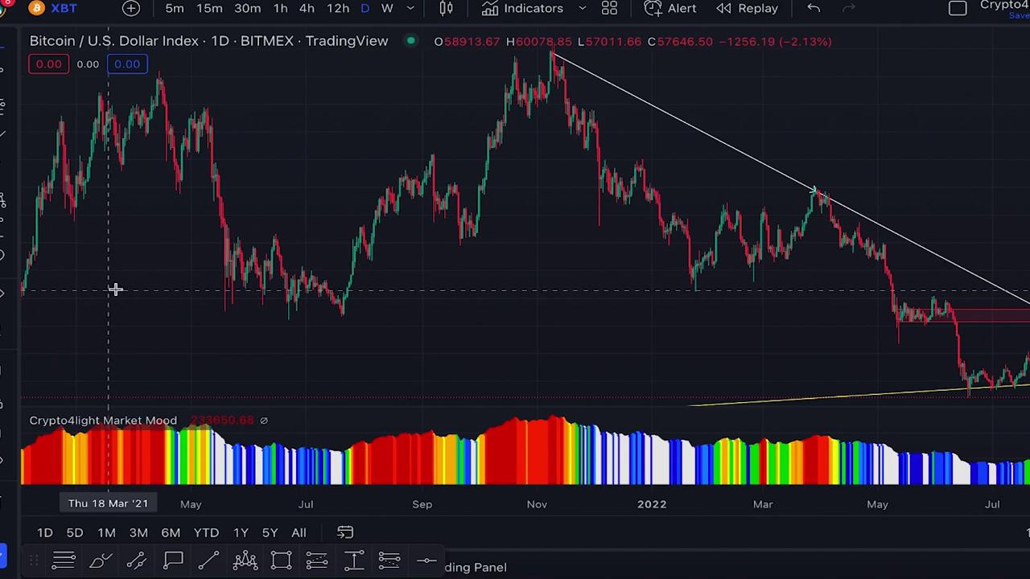
scroll(115, 290, down, 2)
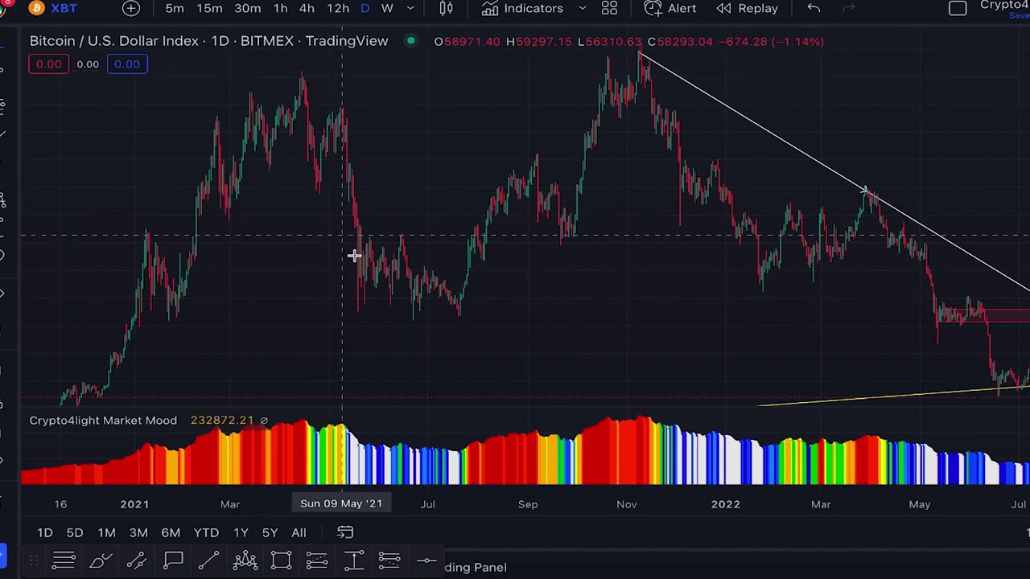
scroll(457, 349, up, 3)
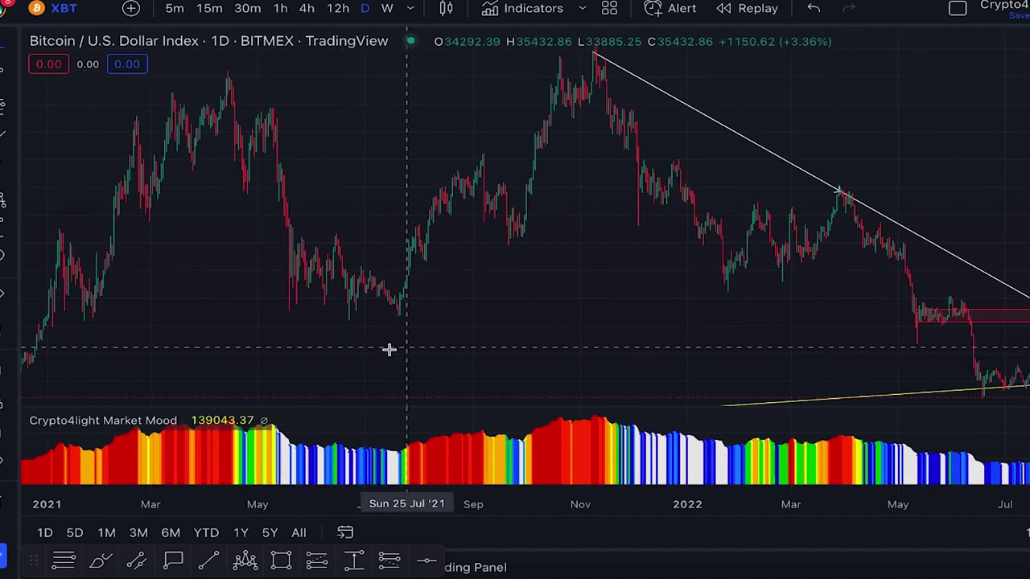
drag(274, 330, 579, 297)
scroll(260, 383, up, 3)
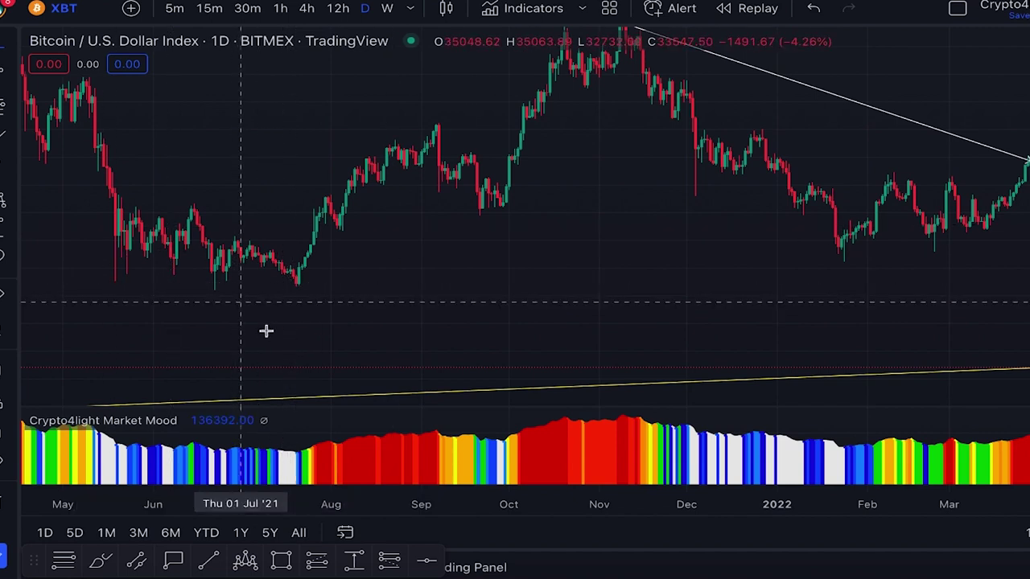
scroll(267, 331, left, 5)
scroll(398, 311, up, 3)
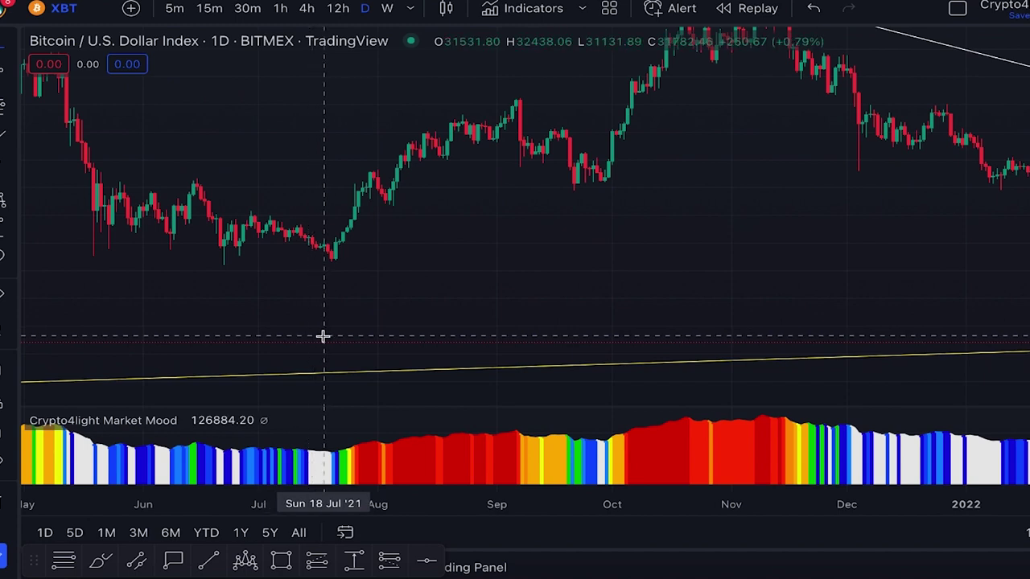
scroll(322, 336, down, 2)
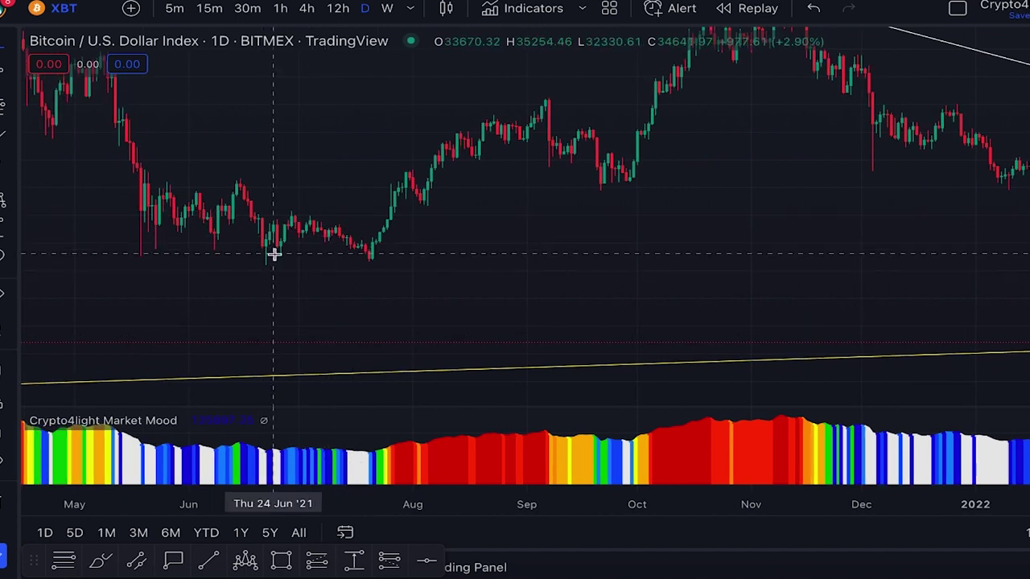
scroll(655, 252, down, 4)
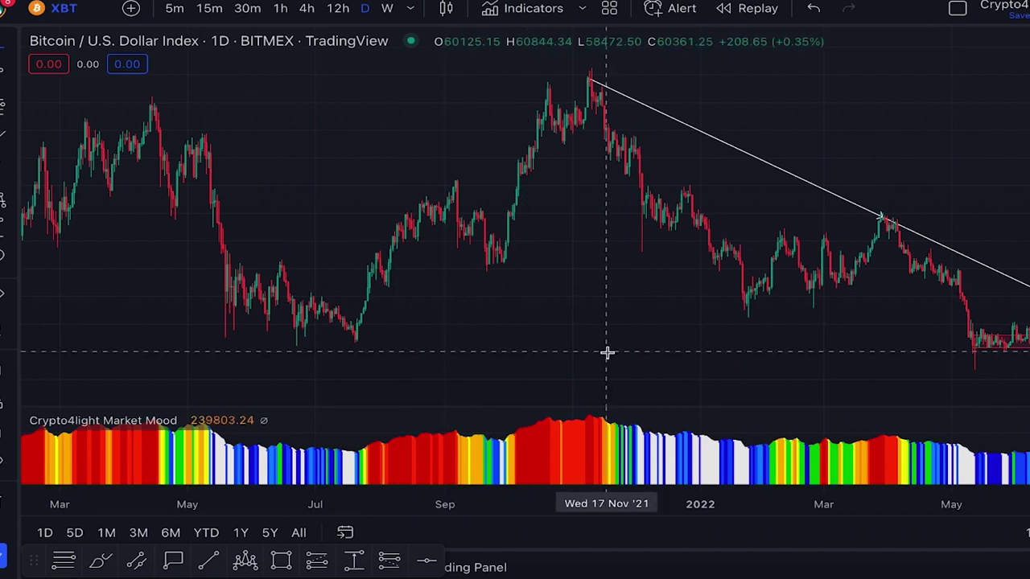
Examine the daily Market Mood colours from the November 2021 peak through the 2022 declines to the November 2022 low
scroll(555, 343, up, 1)
scroll(555, 342, up, 3)
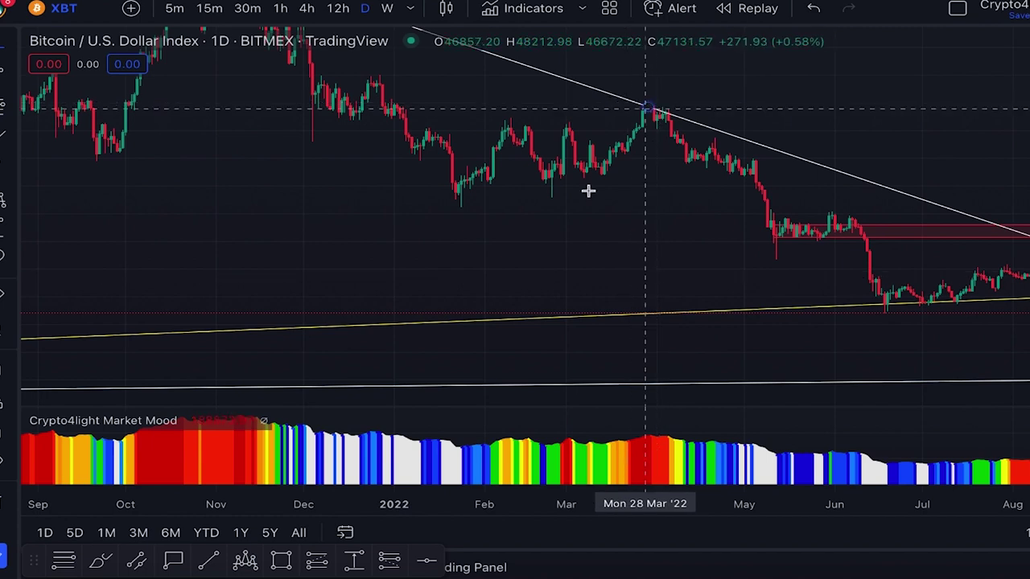
drag(655, 263, 235, 227)
drag(584, 297, 511, 273)
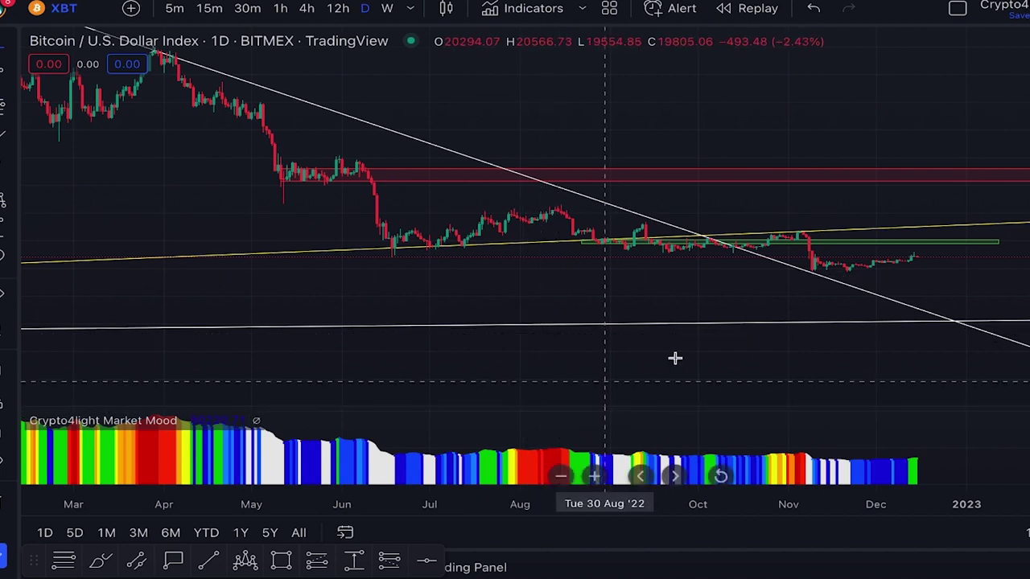
scroll(675, 359, up, 3)
scroll(772, 246, up, 5)
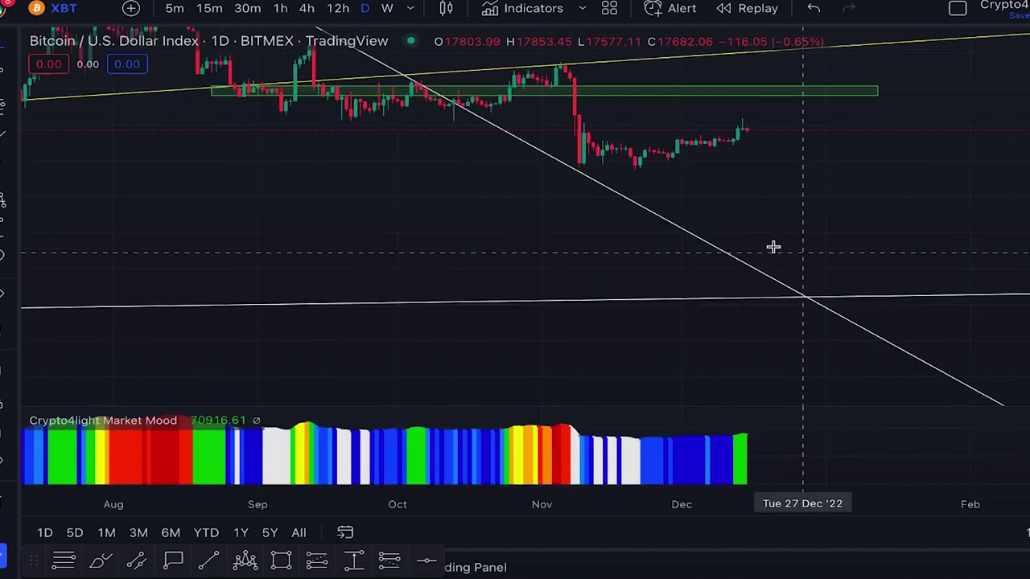
scroll(606, 296, up, 3)
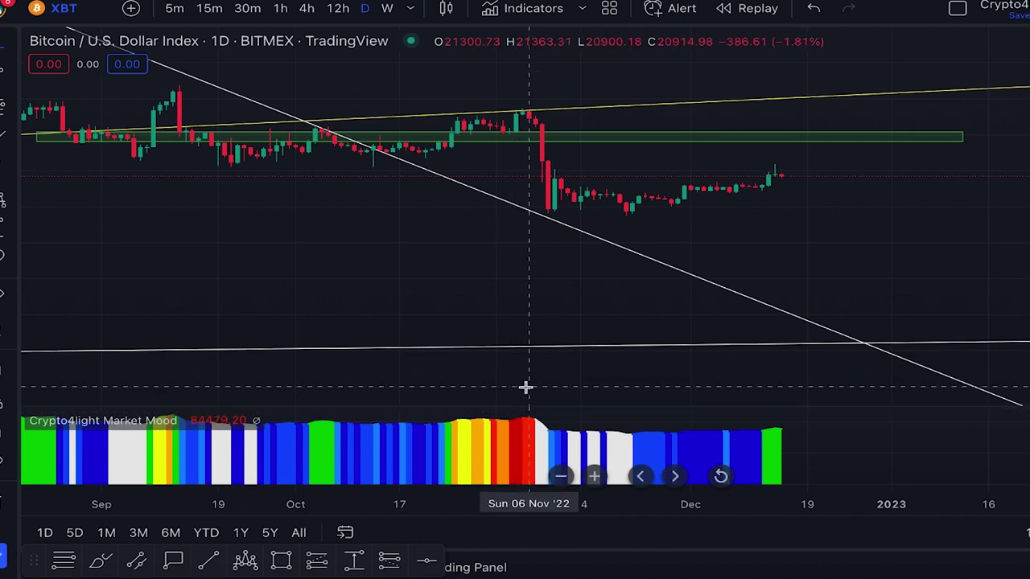
scroll(531, 362, up, 2)
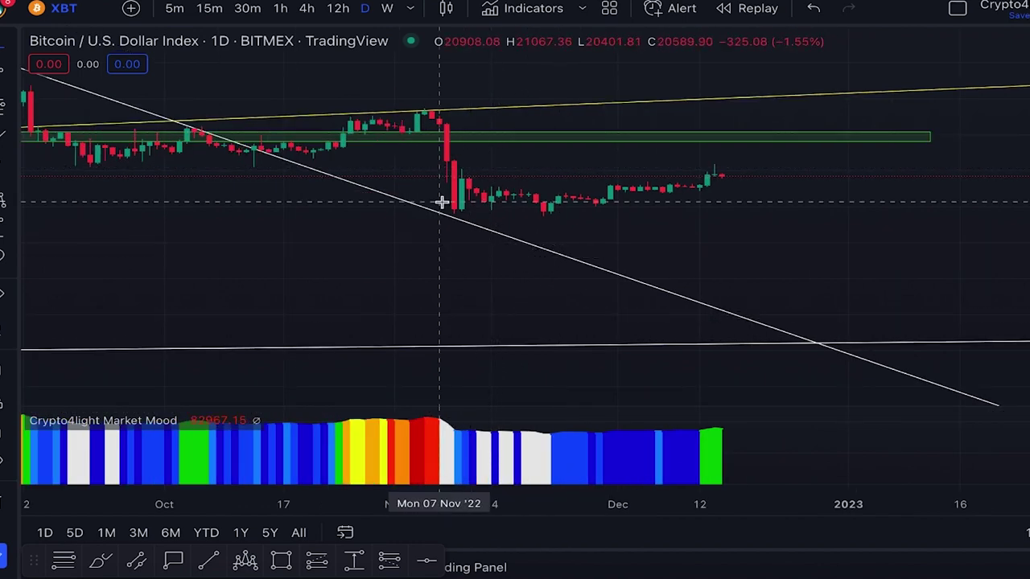
scroll(432, 211, up, 1)
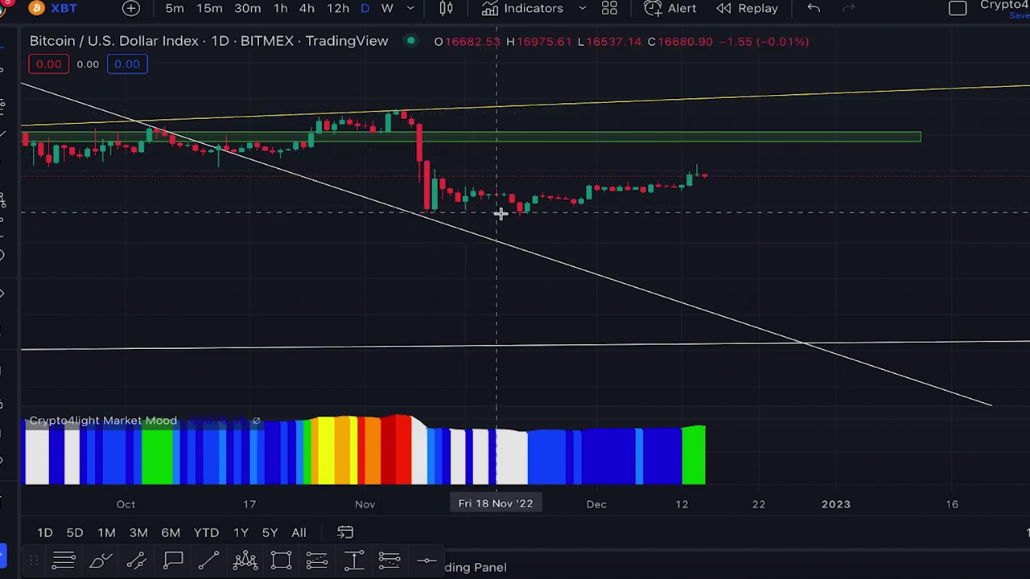
Sketch price dipping from mid-December 2022, rising past the yellow trendline, pulling back and reaching the red sellers zone by about 19 January 2023
scroll(507, 213, down, 2)
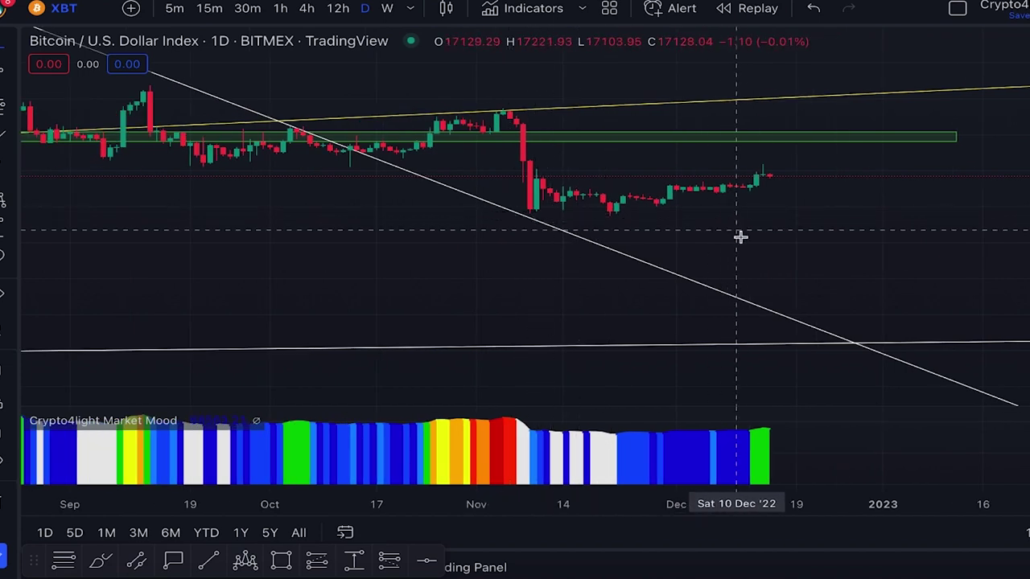
scroll(756, 242, down, 1)
scroll(759, 248, down, 2)
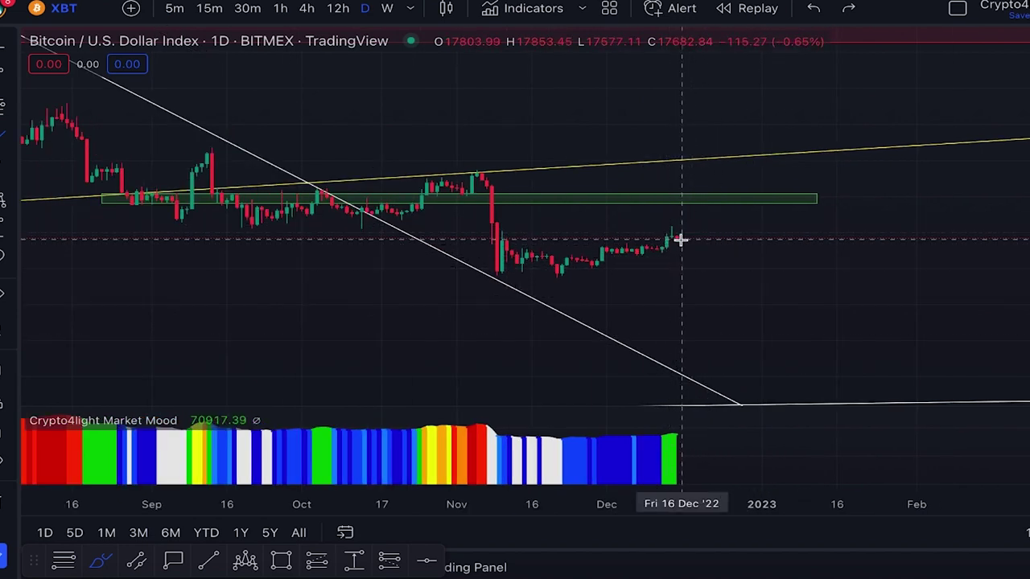
drag(675, 236, 691, 265)
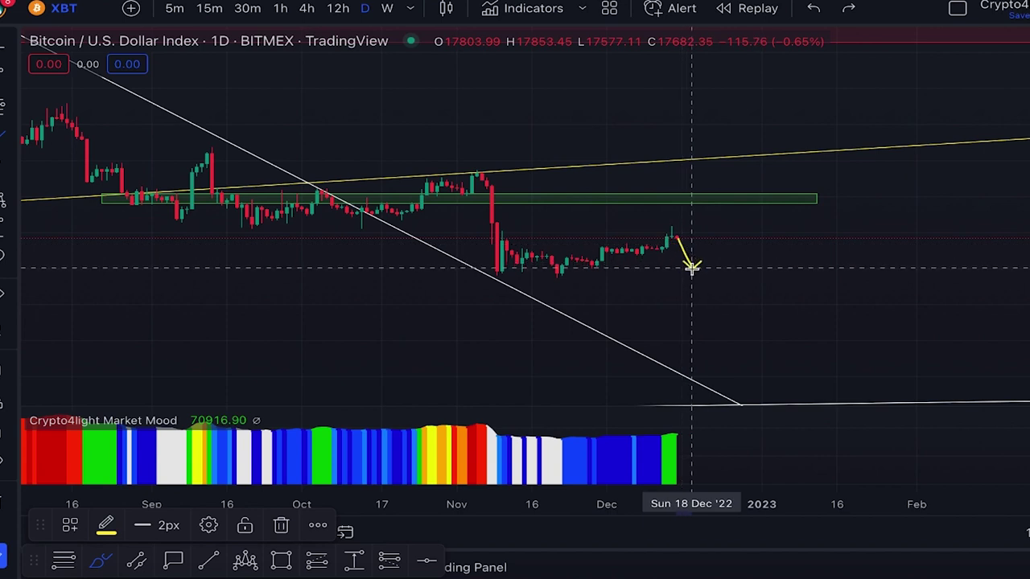
mouse_move(691, 268)
mouse_down()
mouse_move(759, 104)
mouse_move(801, 144)
mouse_move(846, 65)
mouse_up()
scroll(875, 65, down, 3)
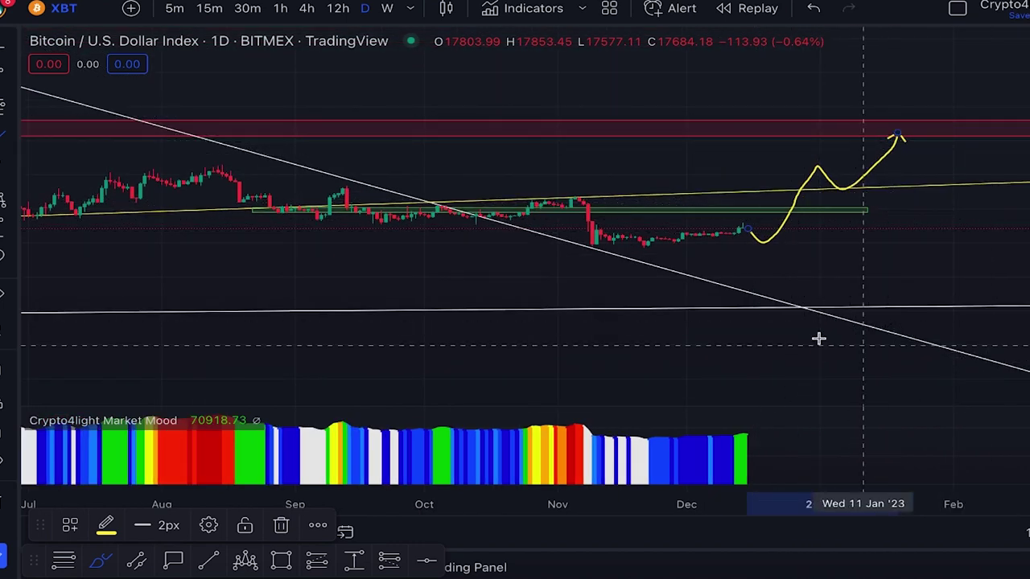
Switch the chart to the weekly timeframe and delete the yellow sketched price path
scroll(815, 338, down, 5)
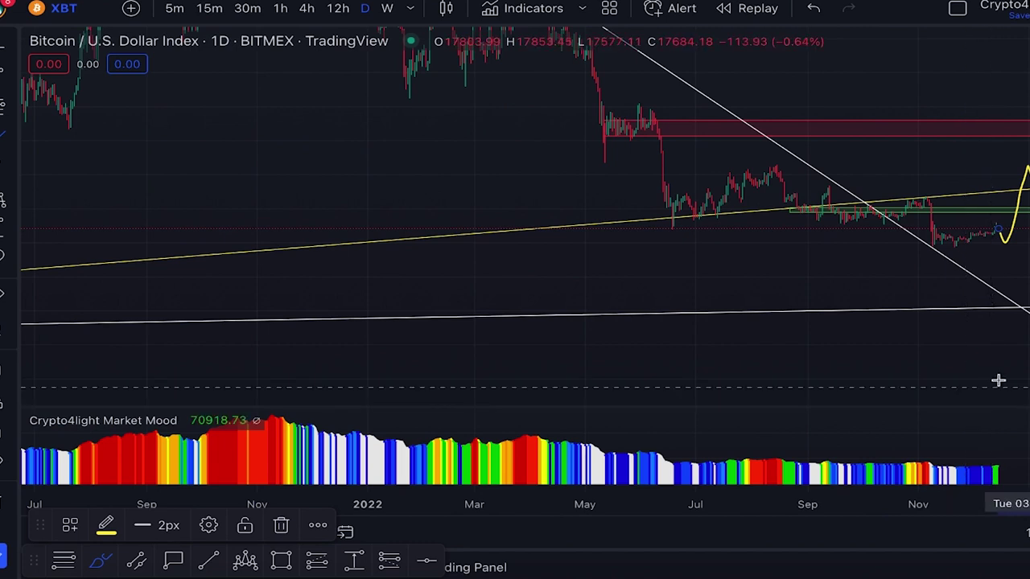
click(387, 10)
scroll(391, 211, up, 2)
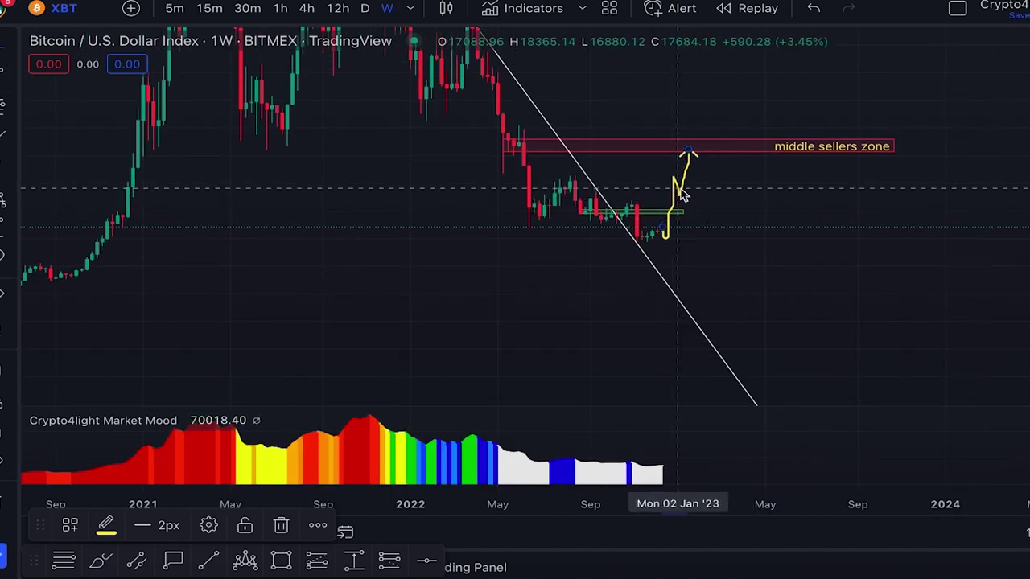
key(Delete)
Circle the weekly price action from about April to December 2022 with a freehand yellow loop, and undo the loop
scroll(427, 224, down, 1)
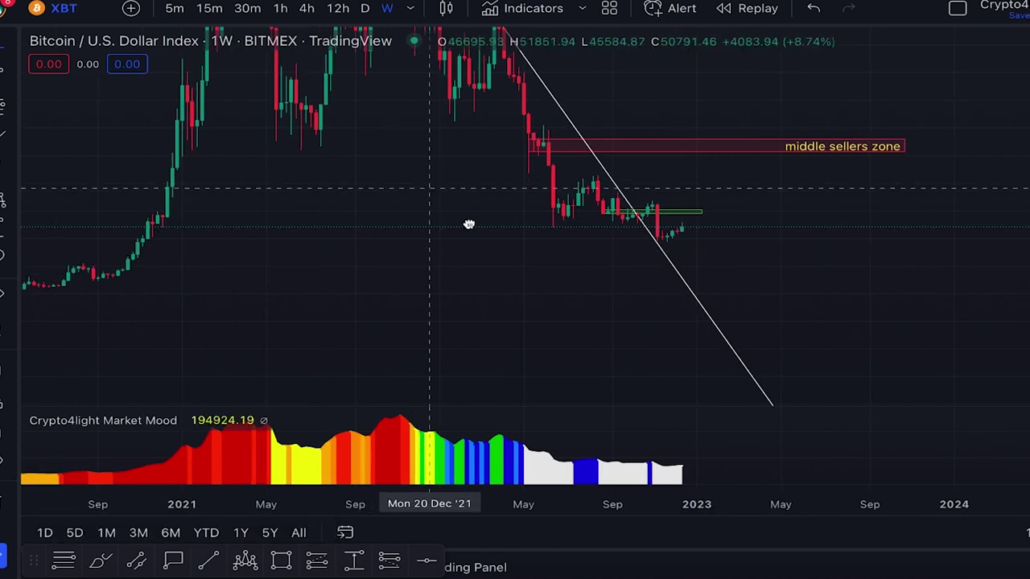
drag(467, 223, 583, 298)
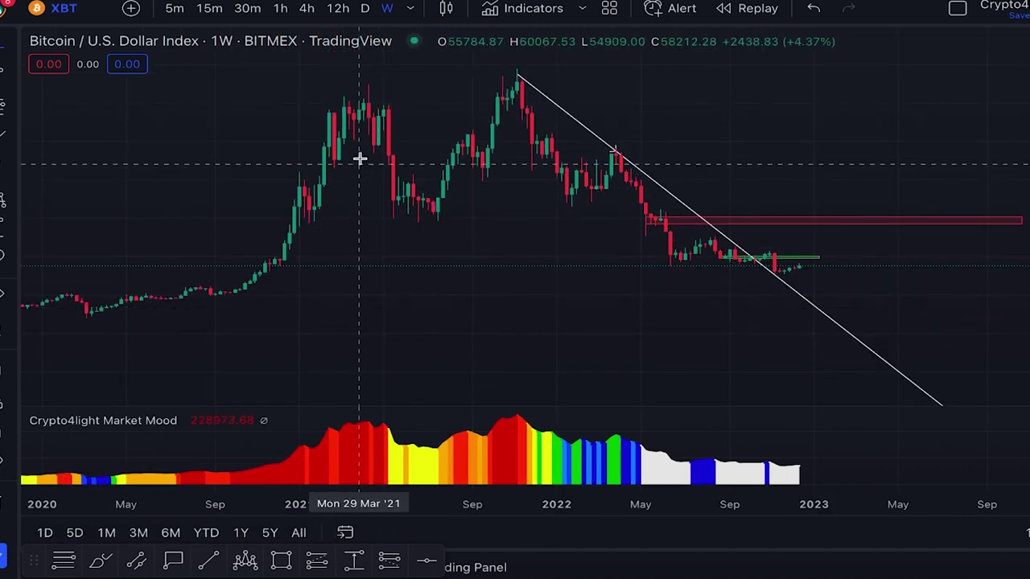
click(3, 137)
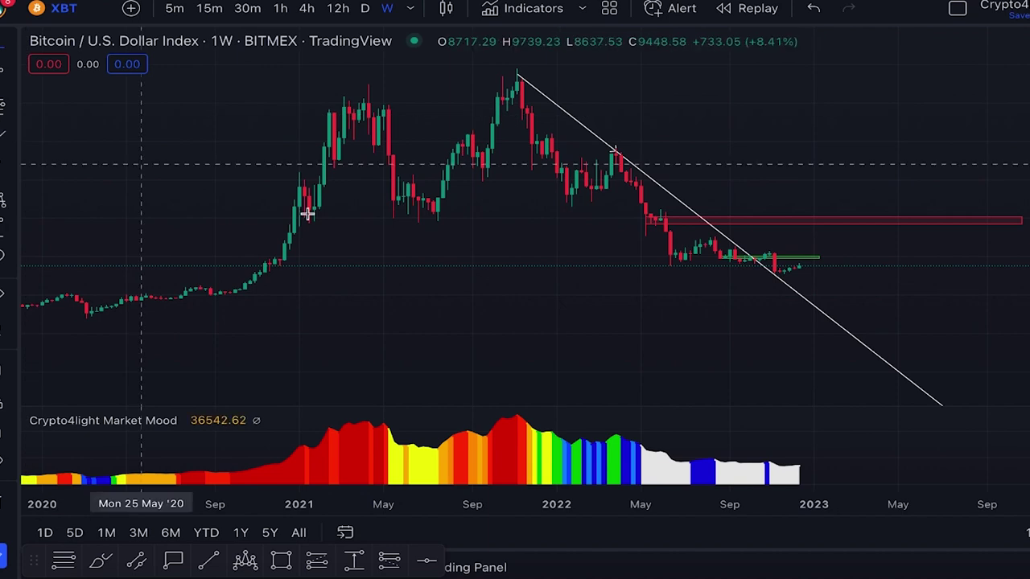
scroll(386, 222, up, 2)
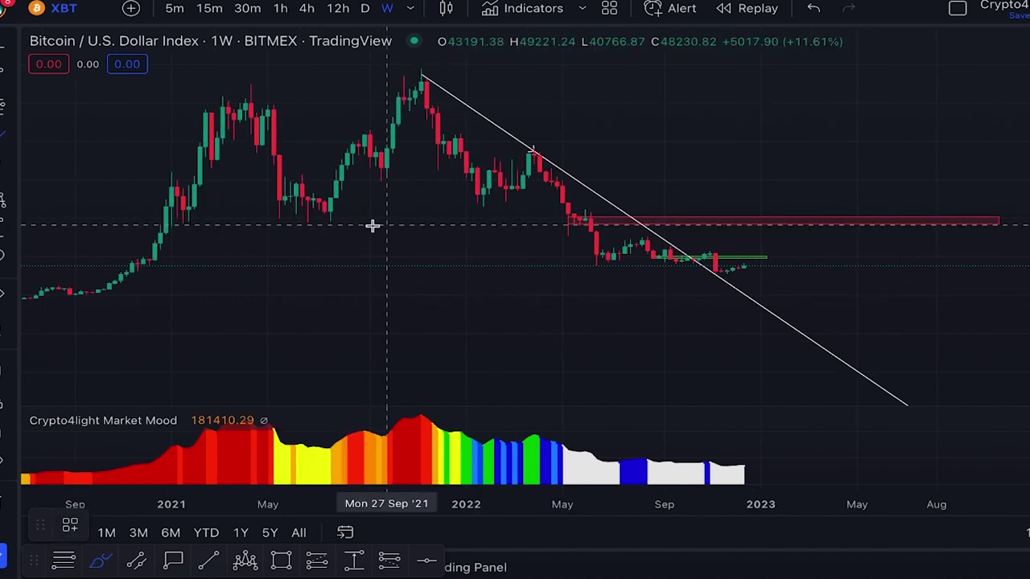
scroll(426, 233, up, 1)
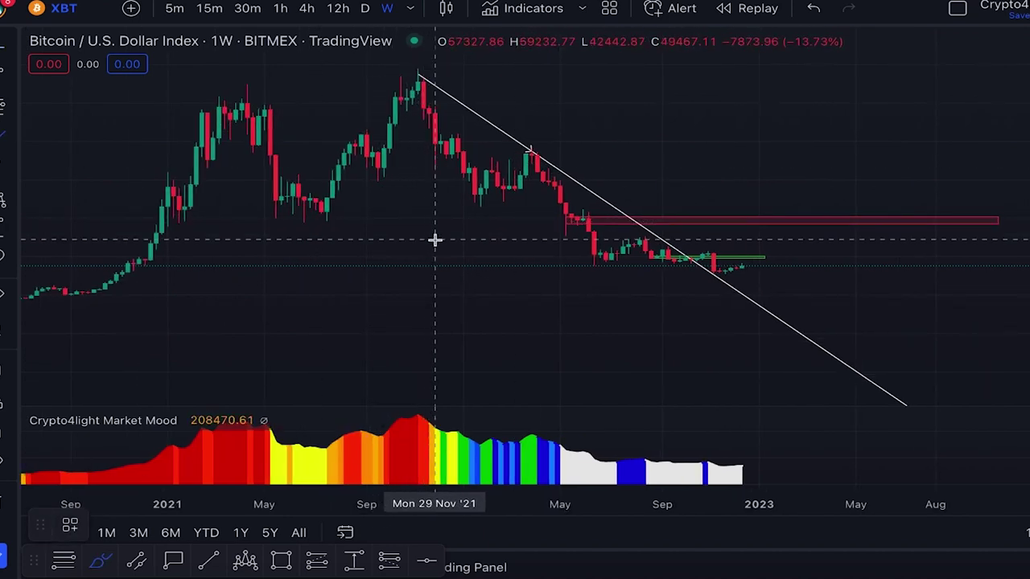
scroll(458, 241, up, 4)
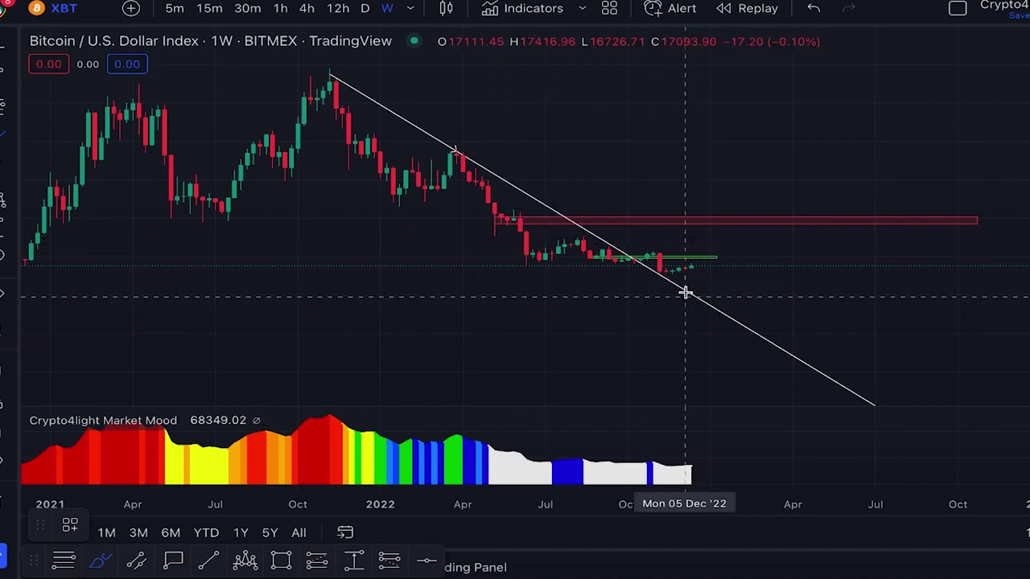
mouse_move(718, 284)
mouse_down()
mouse_move(487, 206)
mouse_move(561, 255)
mouse_move(661, 275)
mouse_up()
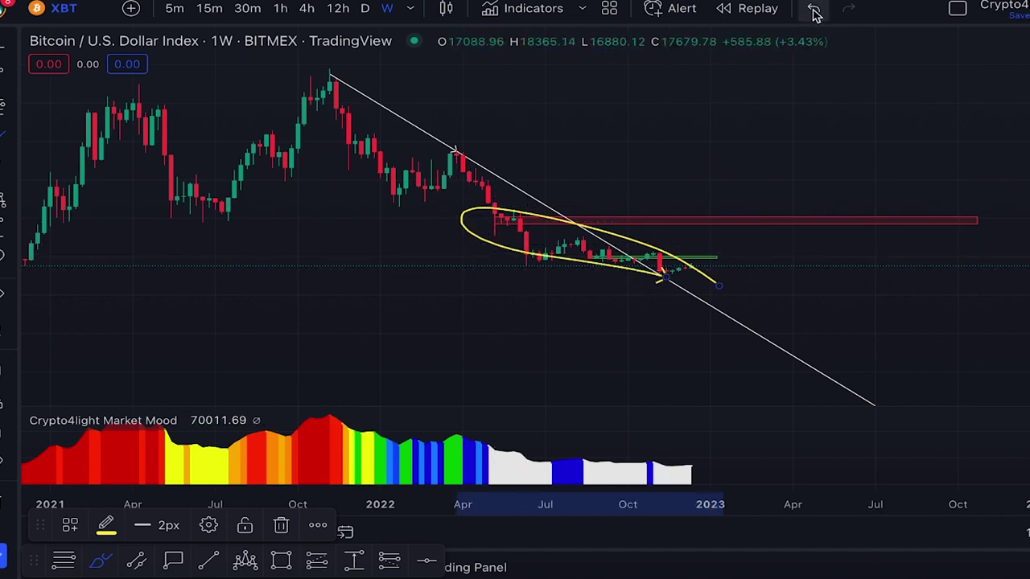
click(814, 14)
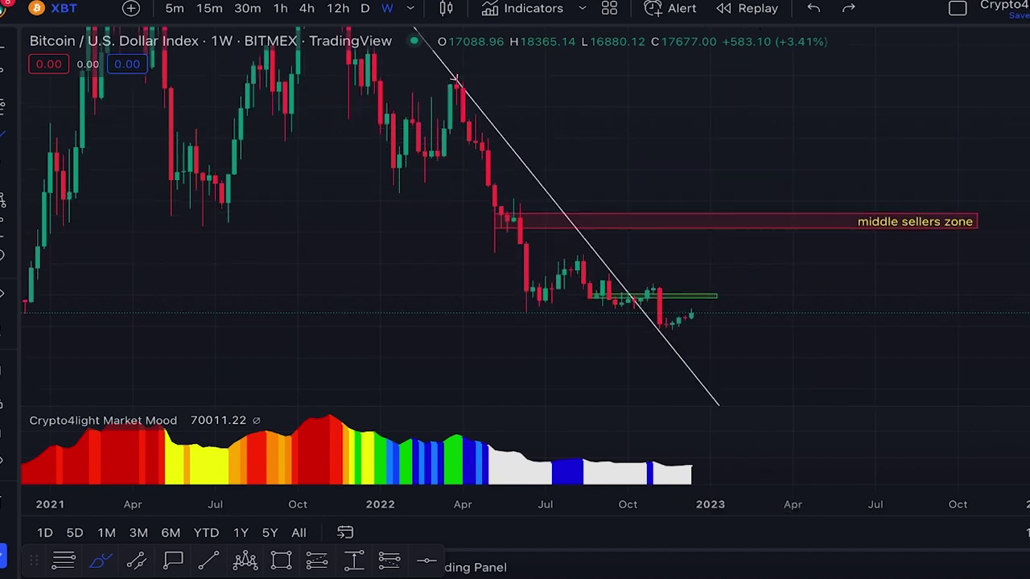
Handwrite a yellow "X2" beside the latest weekly candles, below the middle sellers zone, and undo its strokes
drag(1028, 152, 1028, 117)
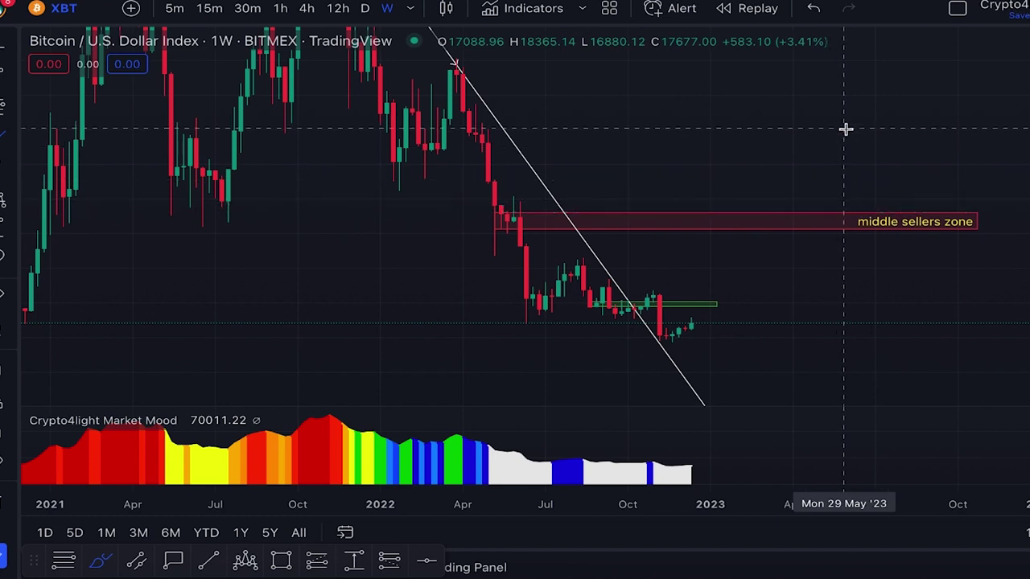
drag(724, 249, 793, 314)
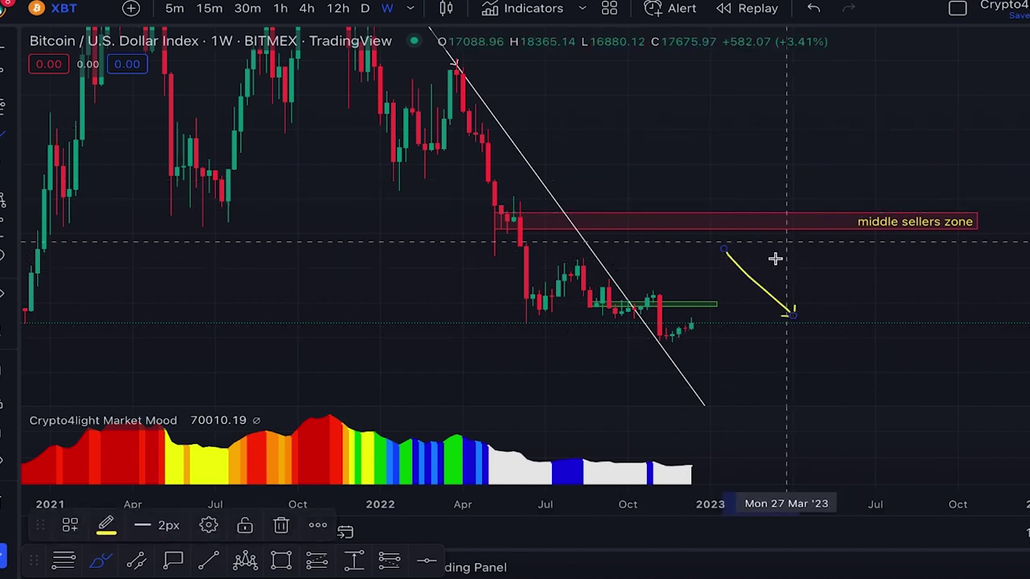
drag(786, 248, 708, 336)
drag(824, 257, 893, 327)
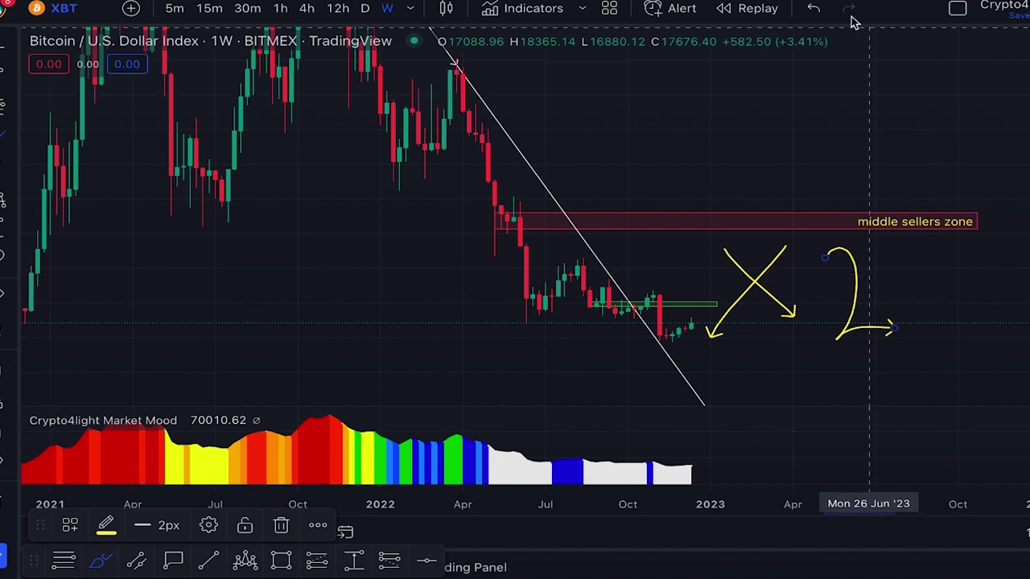
click(813, 8)
click(813, 8)
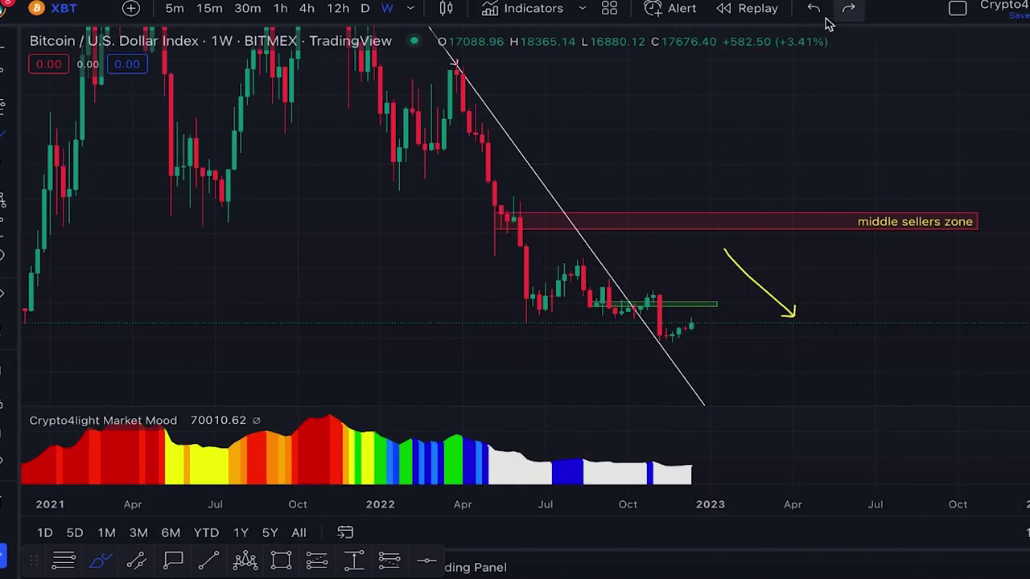
click(813, 8)
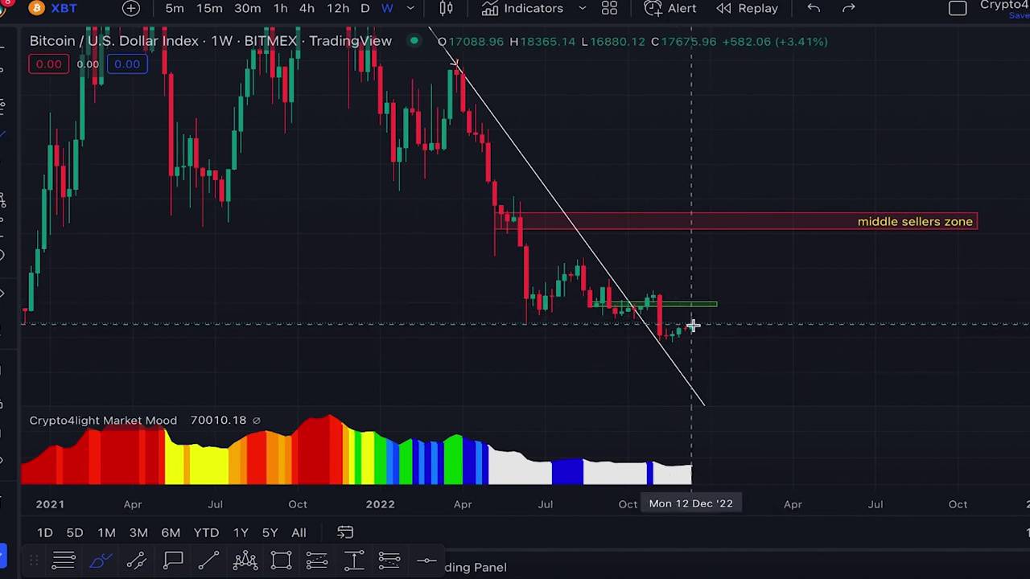
Sketch a weekly rise from 12 December 2022 past the middle sellers zone to about early March 2023, with sideways arrows and a circled peak
drag(692, 326, 764, 161)
mouse_move(727, 215)
mouse_down()
mouse_move(756, 215)
mouse_move(762, 186)
mouse_up()
mouse_move(805, 153)
mouse_down()
mouse_move(730, 154)
mouse_move(831, 168)
mouse_up()
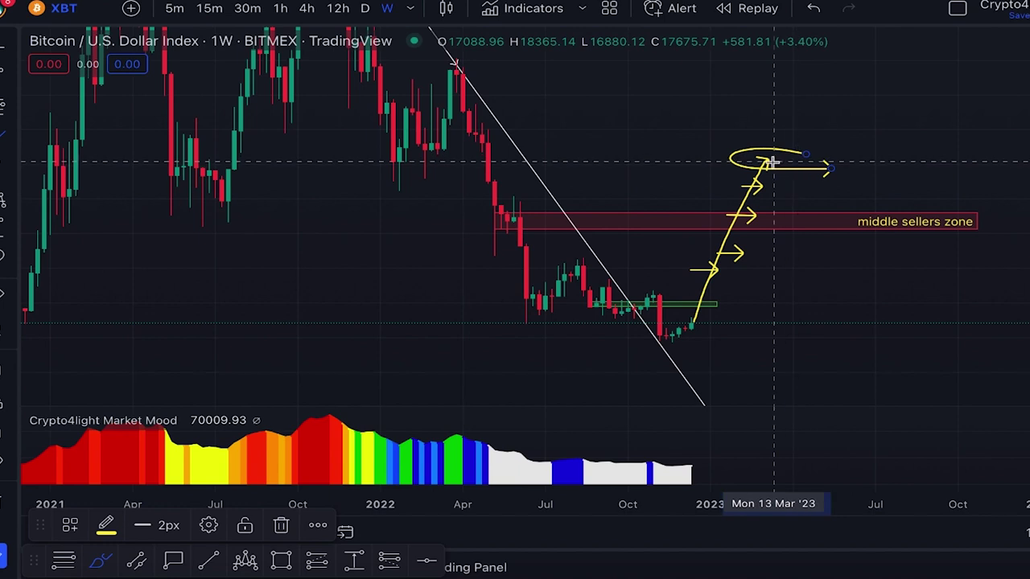
Sketch a fall from the circled peak to about early May 2023, a loop around the lower range and a rebound, and undo the sketches
drag(766, 161, 822, 292)
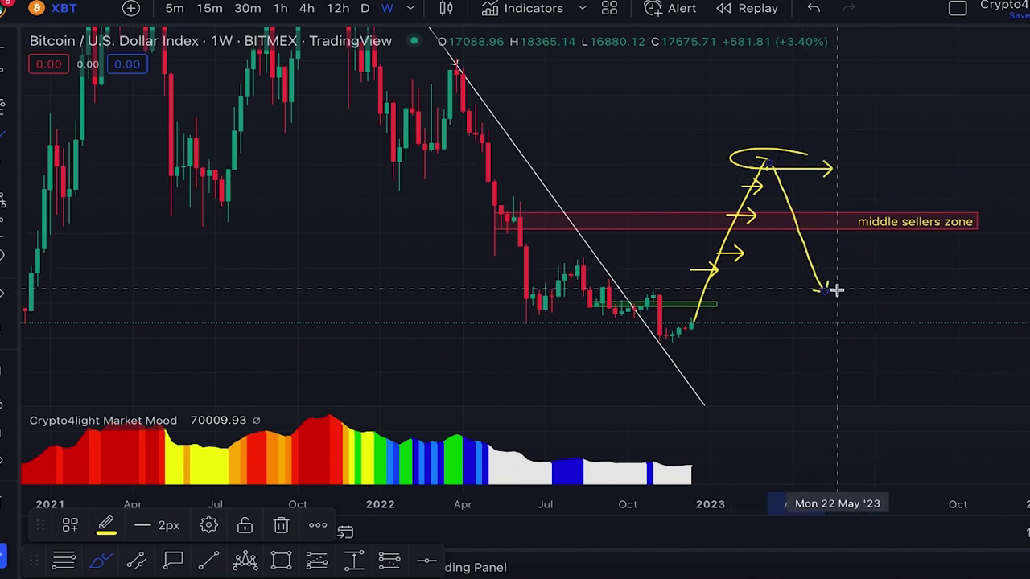
mouse_move(933, 292)
mouse_down()
mouse_move(678, 274)
mouse_move(882, 325)
mouse_up()
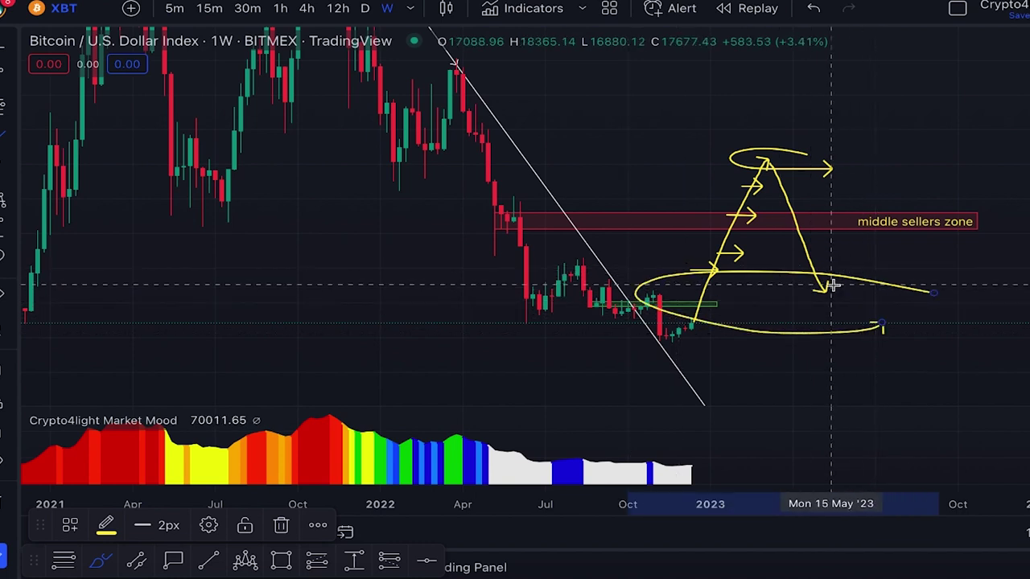
drag(826, 295, 950, 83)
click(816, 12)
click(816, 13)
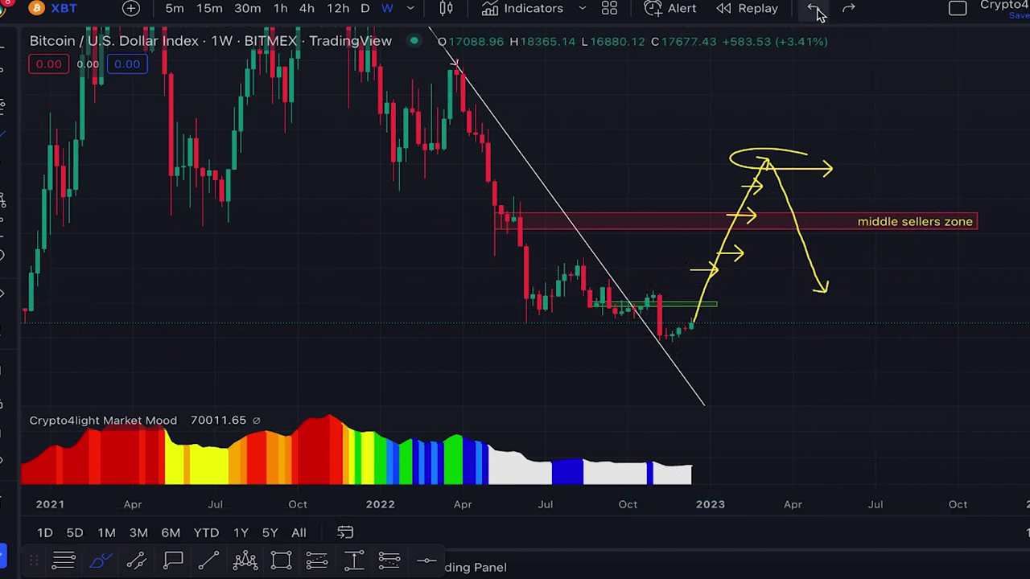
click(812, 8)
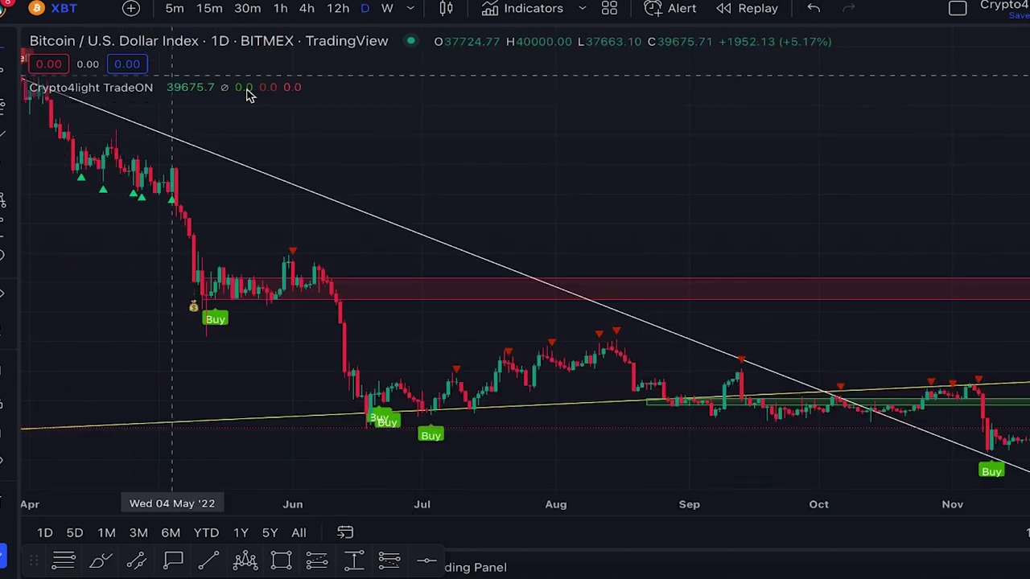
Sketch a yellow path on the daily chart dipping from mid-December 2022 and rising to the yellow trendline by about 29 December
drag(639, 185, 524, 78)
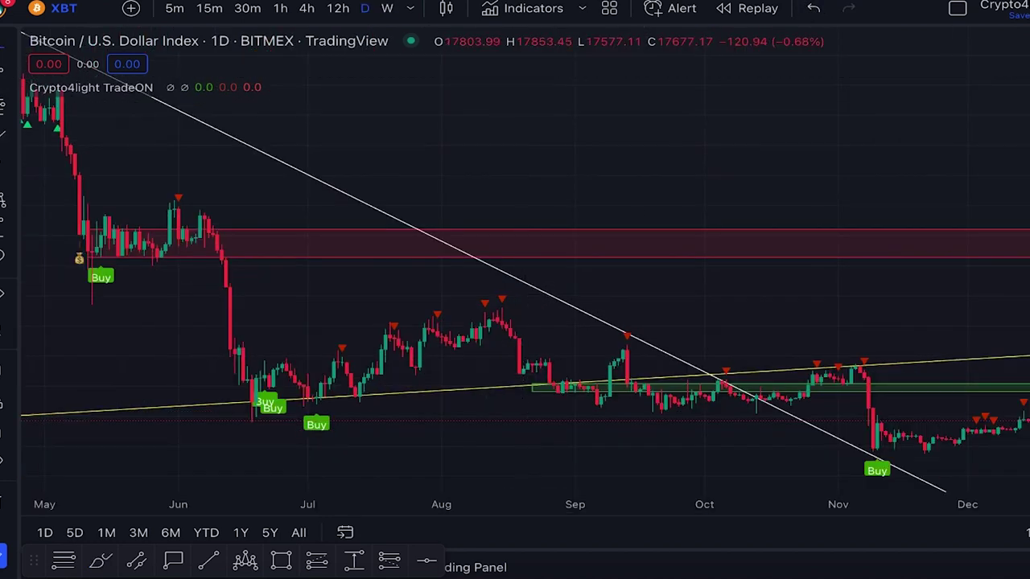
drag(1029, 281, 1029, 309)
drag(966, 300, 874, 196)
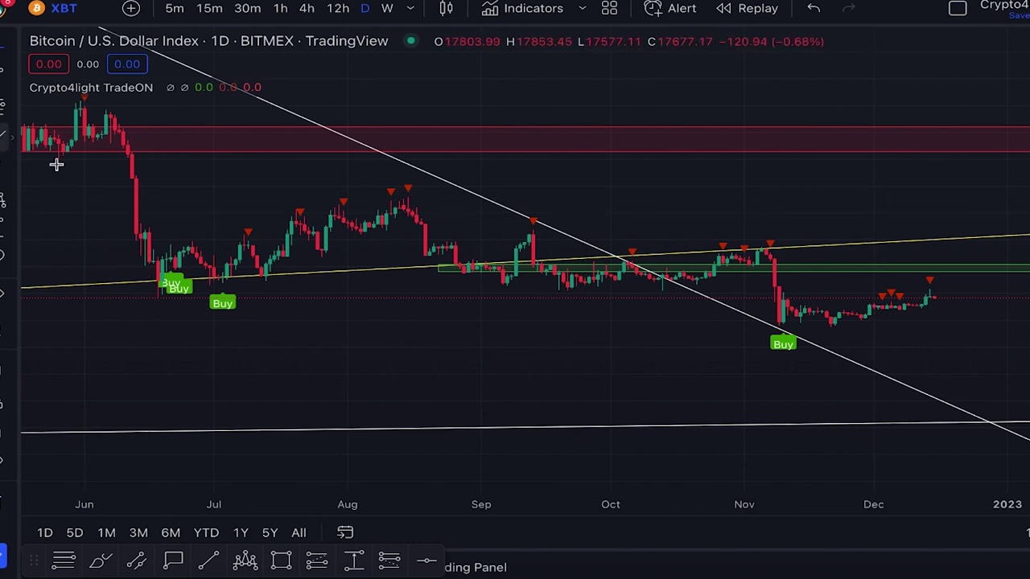
click(3, 137)
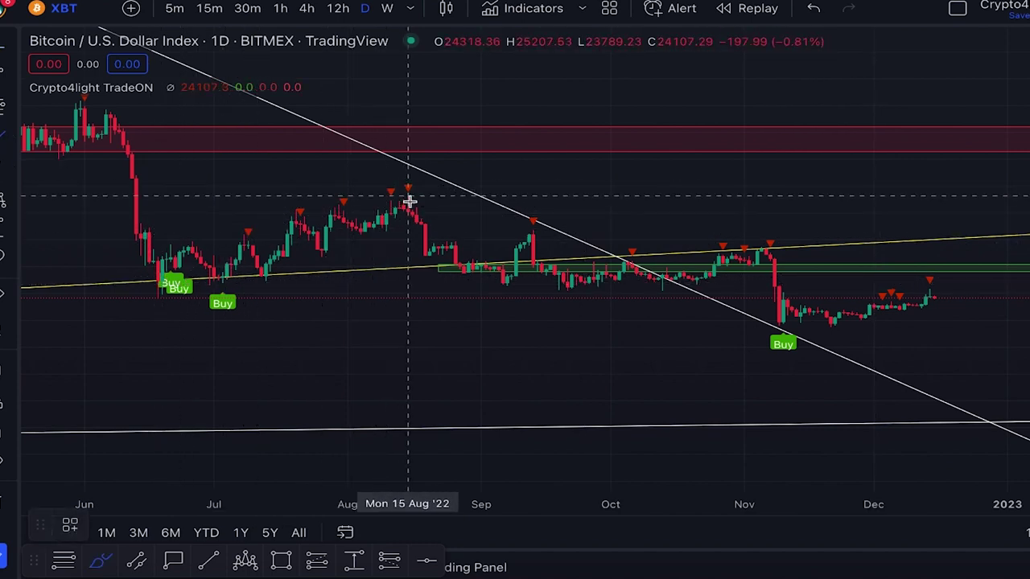
scroll(776, 306, up, 1)
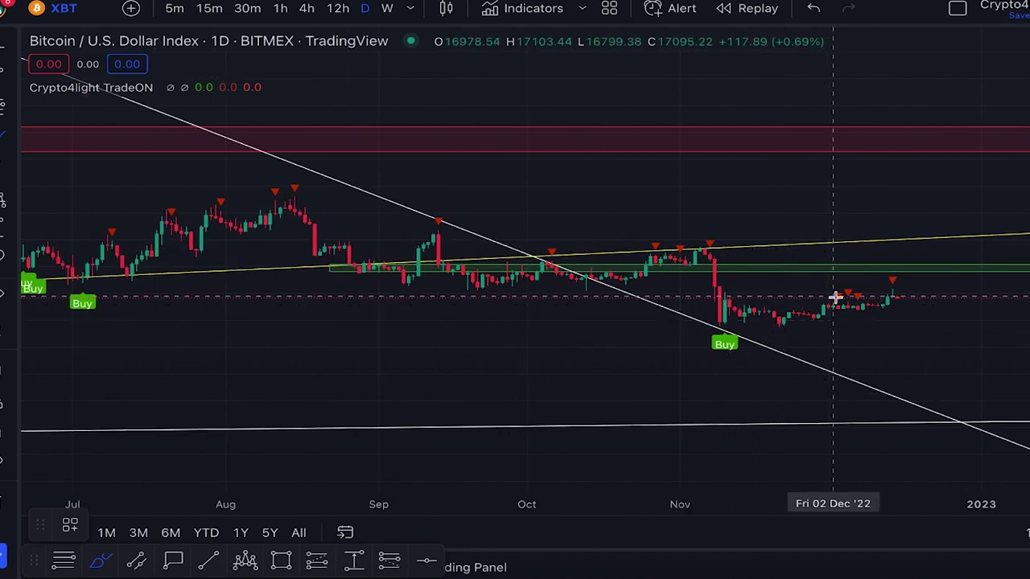
scroll(936, 297, up, 1)
scroll(877, 320, up, 1)
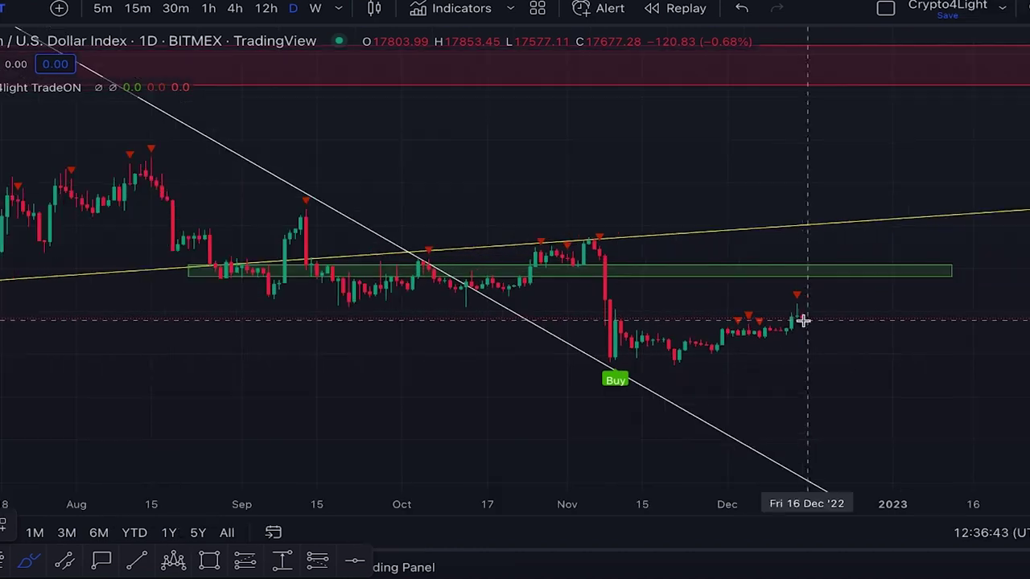
mouse_move(802, 318)
mouse_down()
mouse_move(822, 350)
mouse_move(878, 214)
mouse_up()
Examine the daily TradeON buy and sell signals from late 2021 through 2022, including the sell signal near 1 April 2022
scroll(869, 218, down, 3)
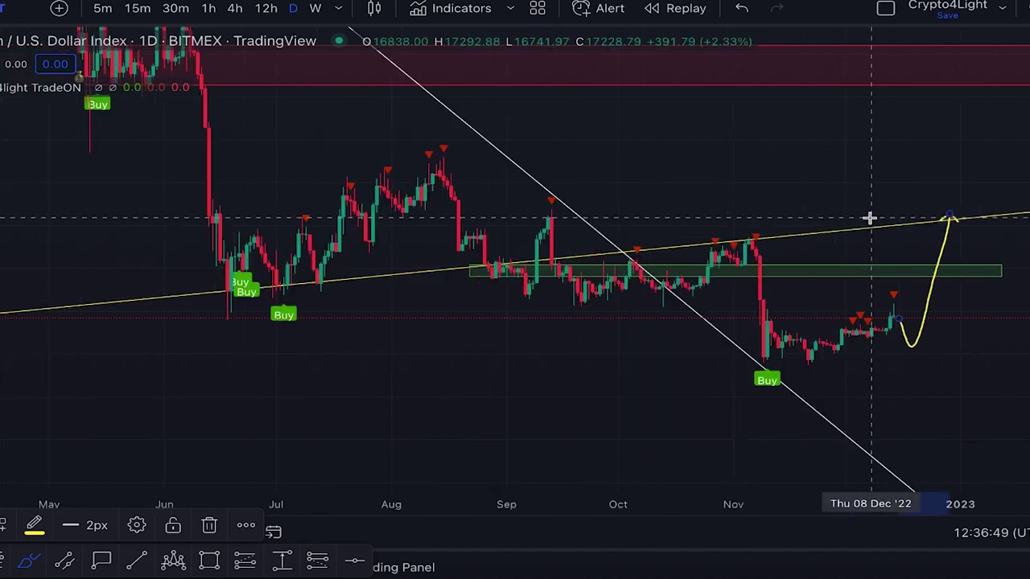
scroll(907, 272, down, 3)
scroll(570, 168, down, 5)
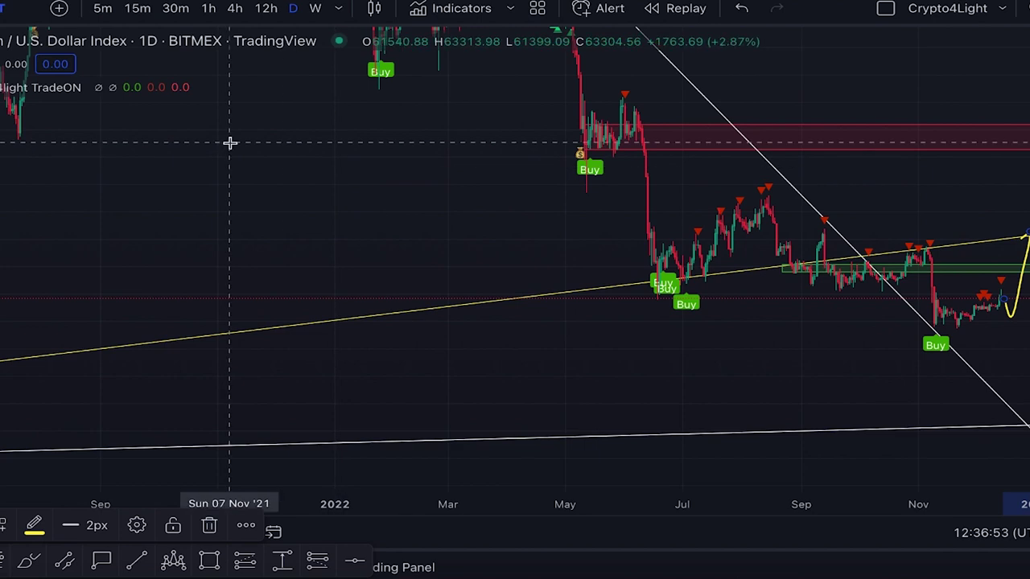
drag(230, 142, 340, 317)
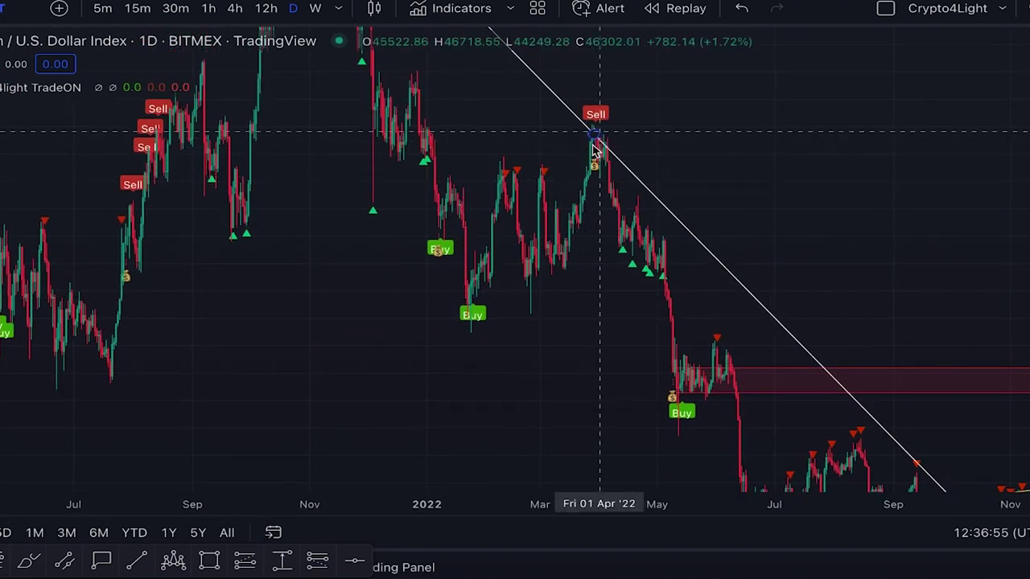
drag(593, 152, 413, 175)
drag(954, 326, 638, 145)
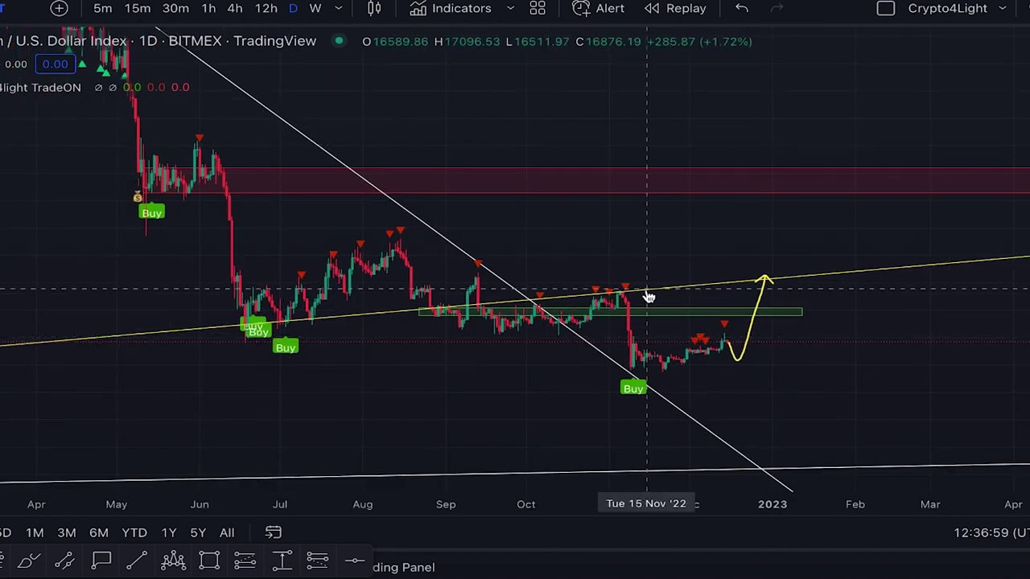
Switch the chart to the weekly timeframe and delete the yellow sketched path above the latest candles
click(313, 12)
scroll(671, 230, up, 5)
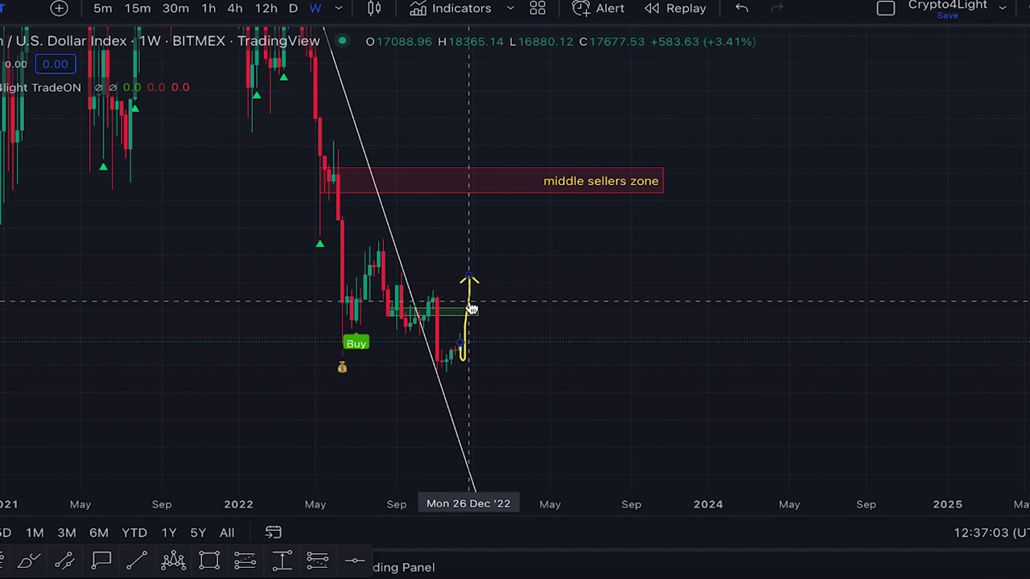
key(Delete)
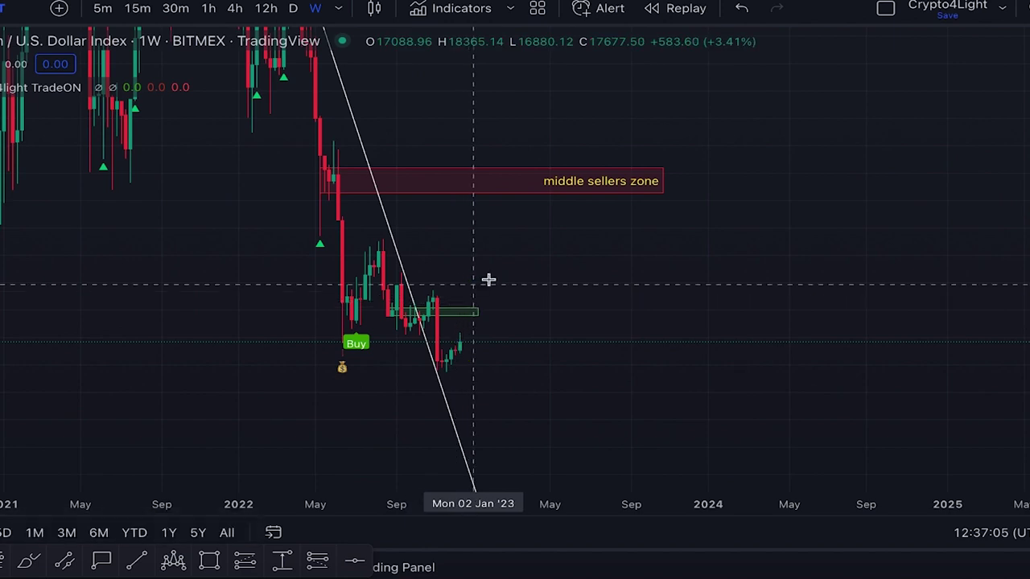
Examine the weekly TradeON signals from the 2021 peaks through the March 2022 high to the June 2022 low and current price
drag(514, 284, 756, 297)
drag(1025, 242, 1026, 383)
drag(812, 100, 914, 276)
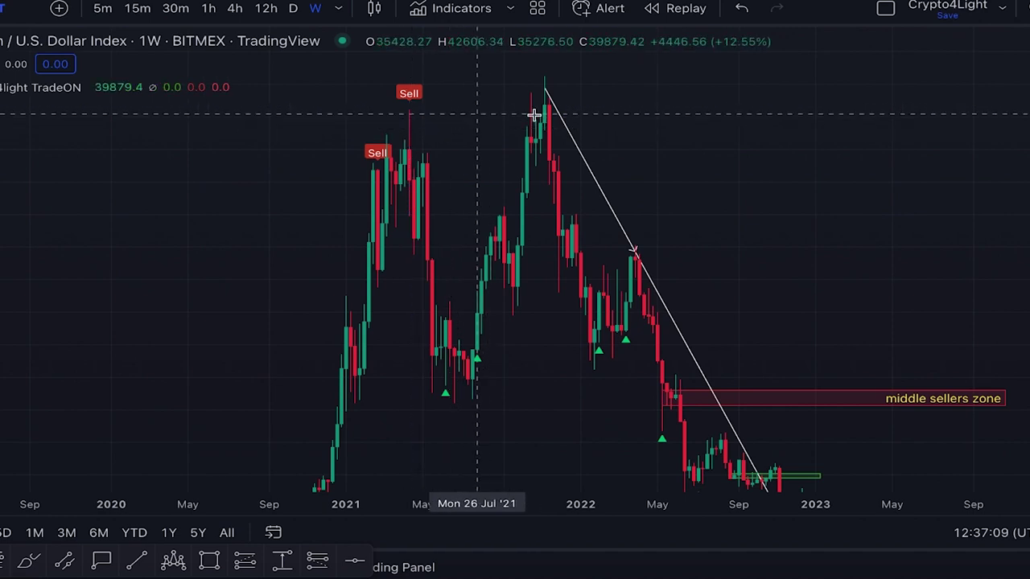
drag(1028, 173, 1029, 233)
scroll(293, 159, up, 3)
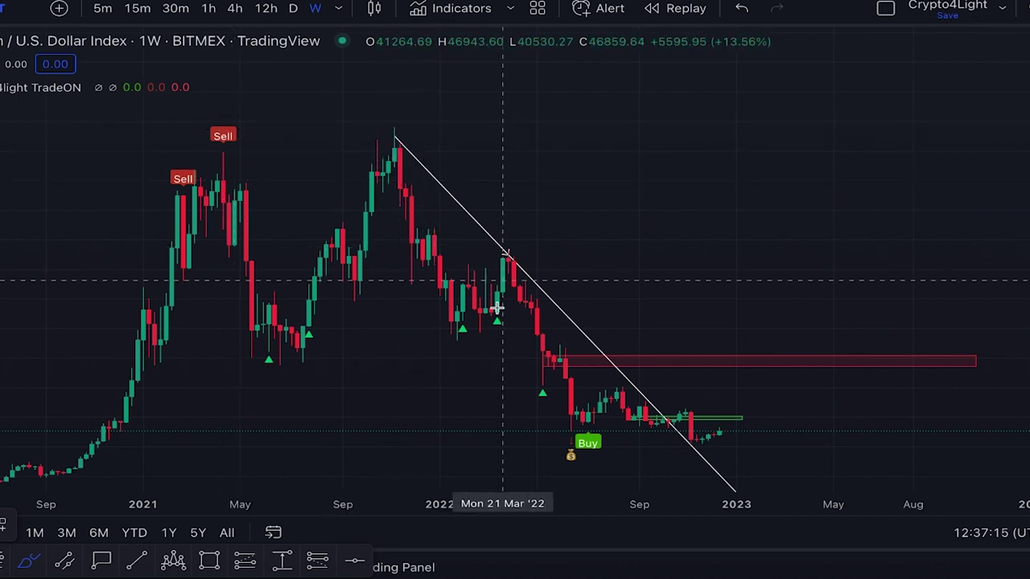
scroll(555, 430, up, 2)
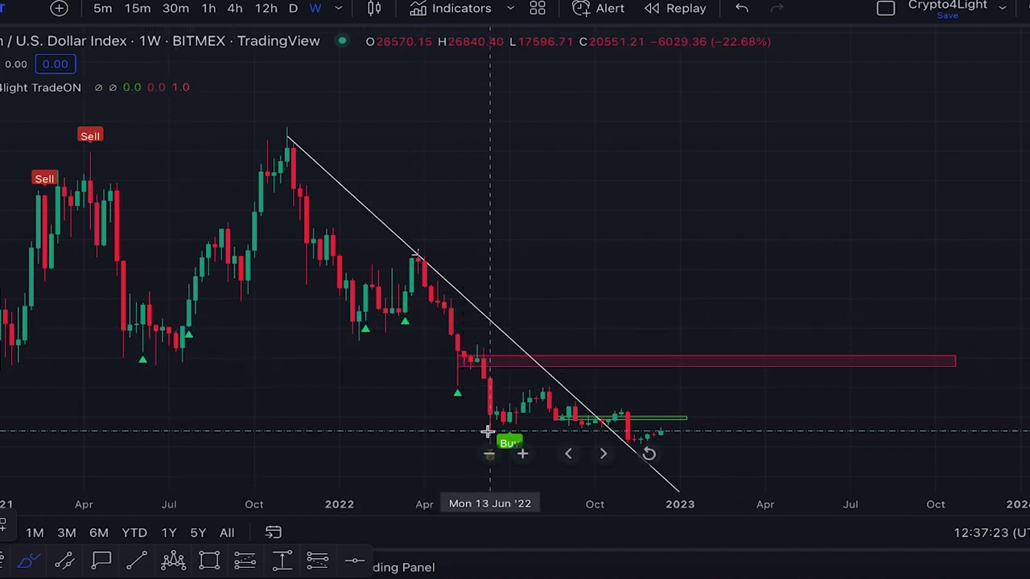
scroll(357, 422, up, 1)
scroll(356, 422, up, 1)
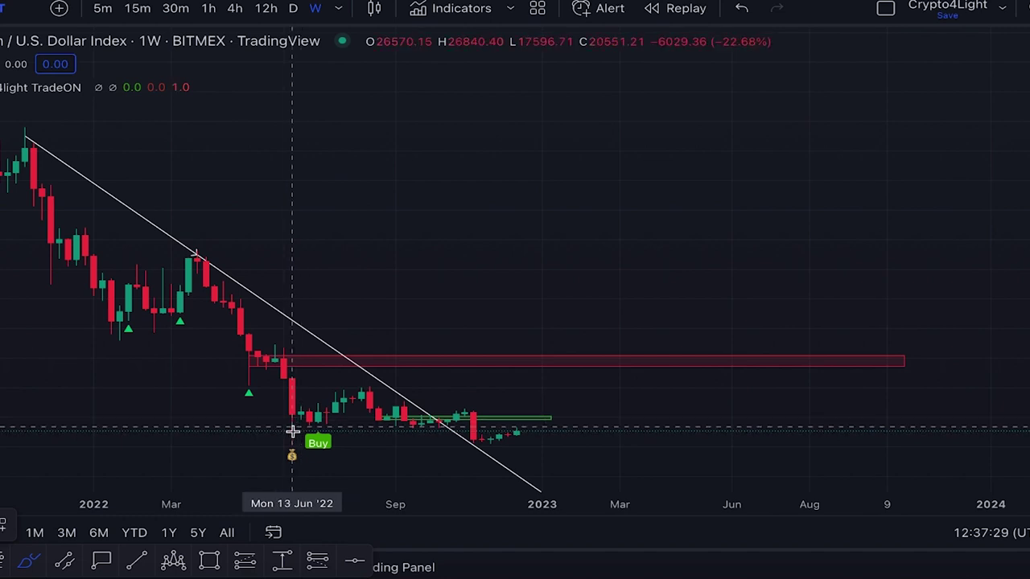
drag(292, 437, 591, 104)
scroll(560, 117, up, 2)
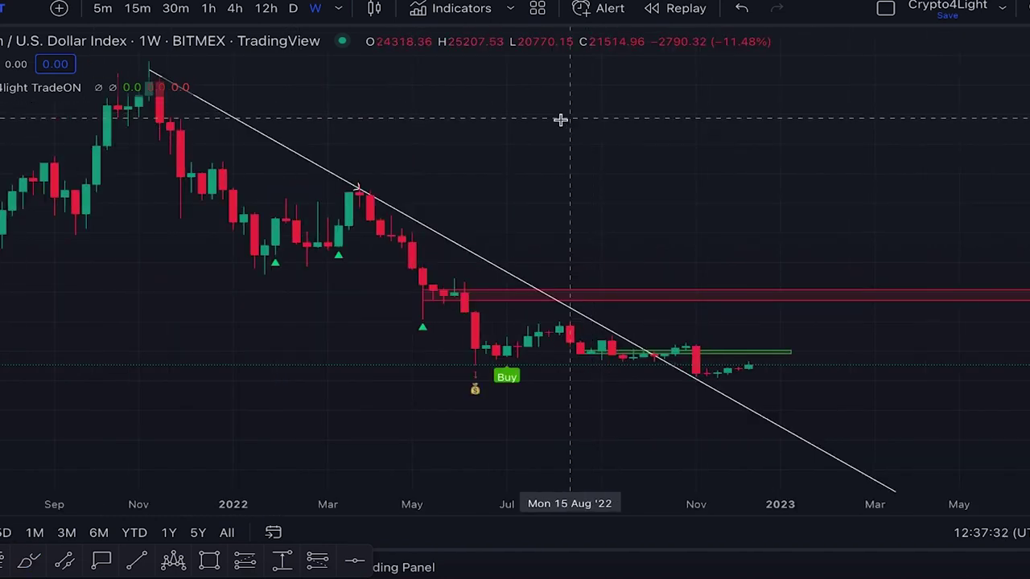
drag(1029, 362, 1029, 152)
drag(338, 329, 410, 213)
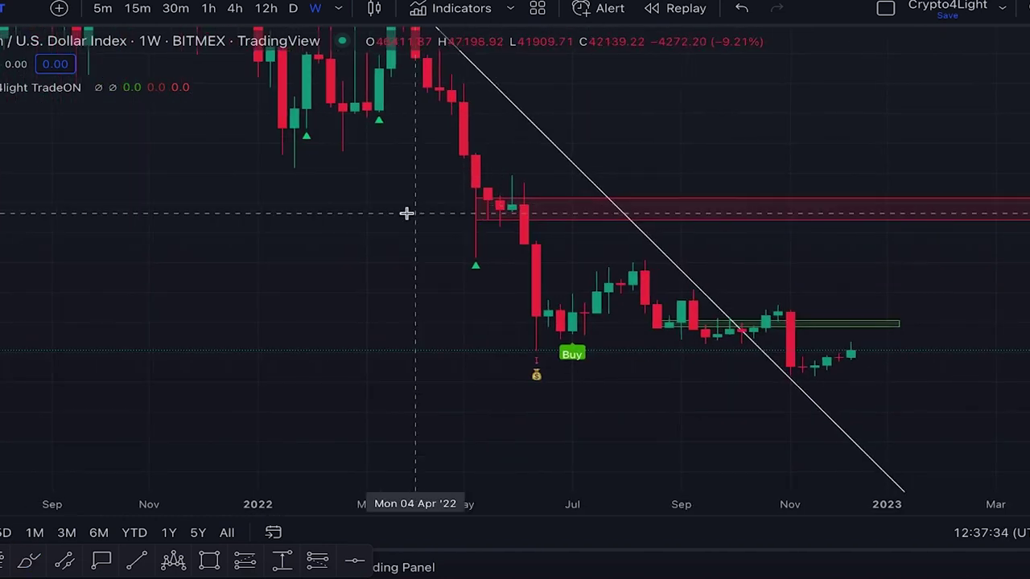
Examine the weekly chart around the July 2022 TradeON buy signal and compare it with the 2021 sell signals
click(1, 170)
scroll(510, 347, up, 1)
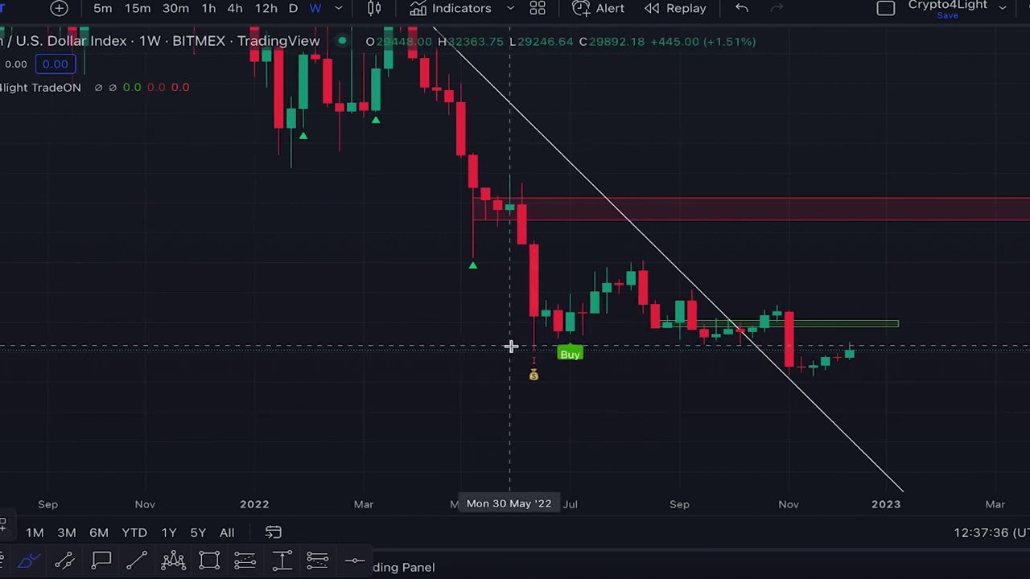
scroll(531, 350, up, 2)
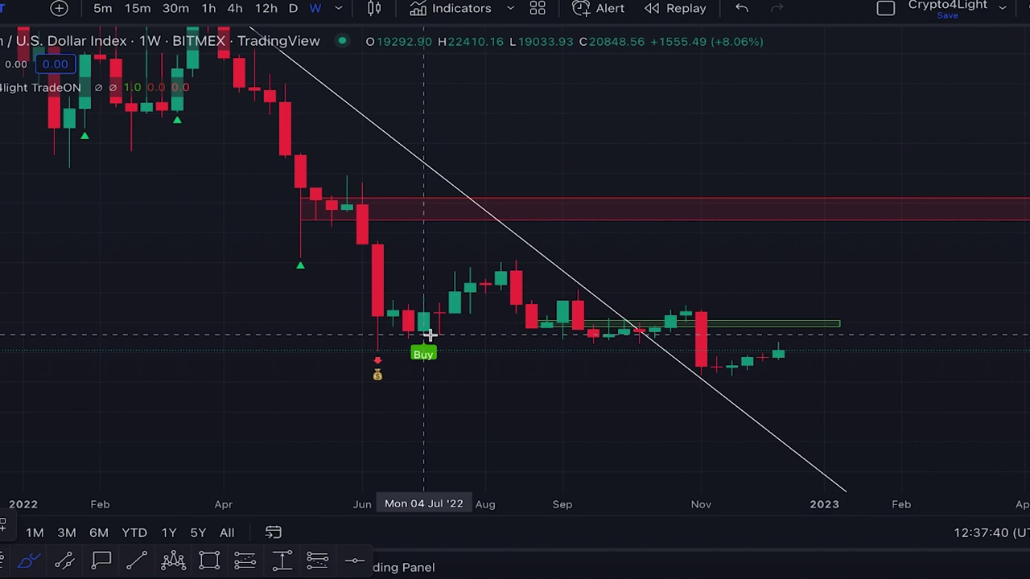
drag(1029, 346, 1029, 233)
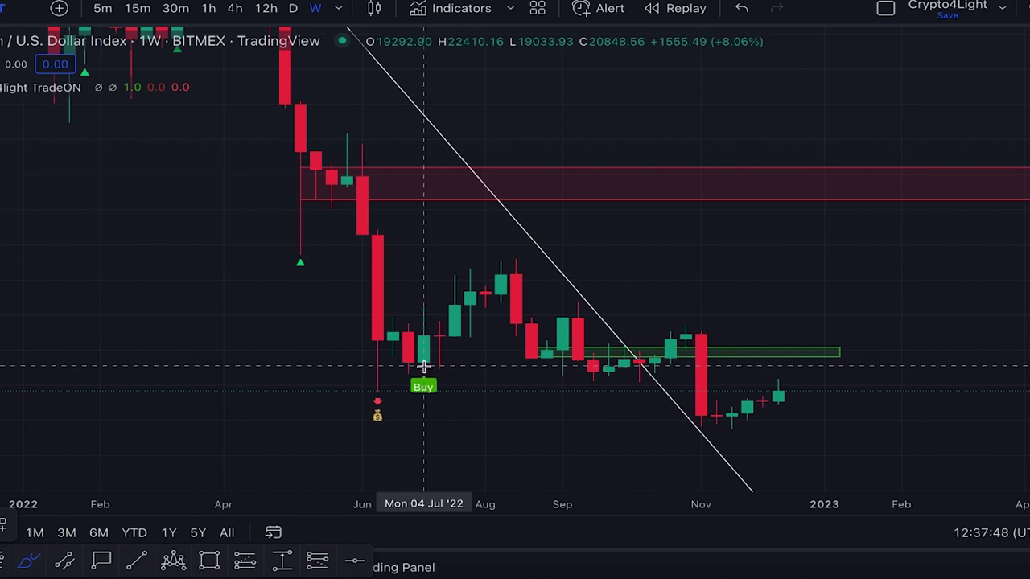
drag(423, 366, 520, 362)
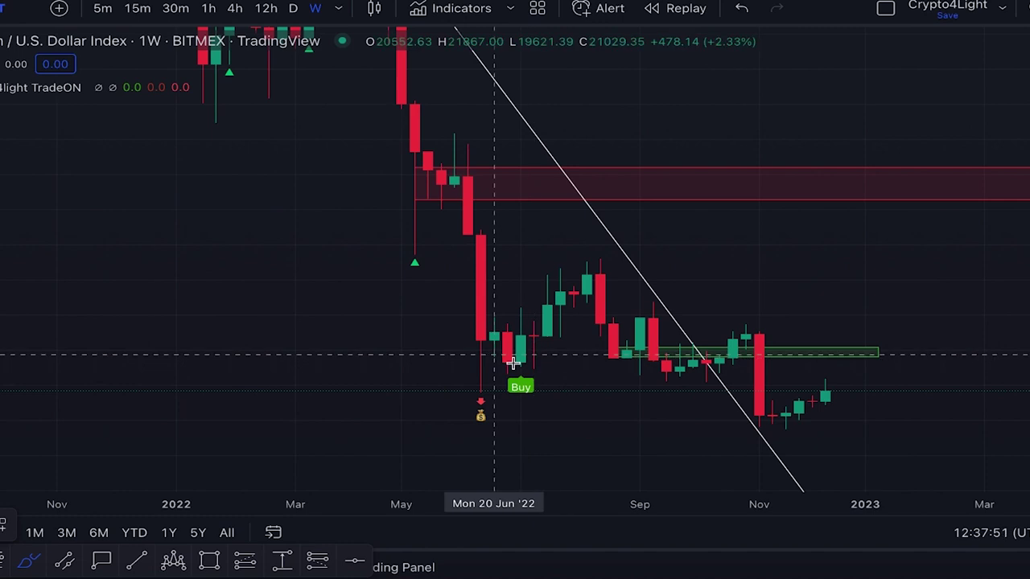
scroll(925, 306, down, 2)
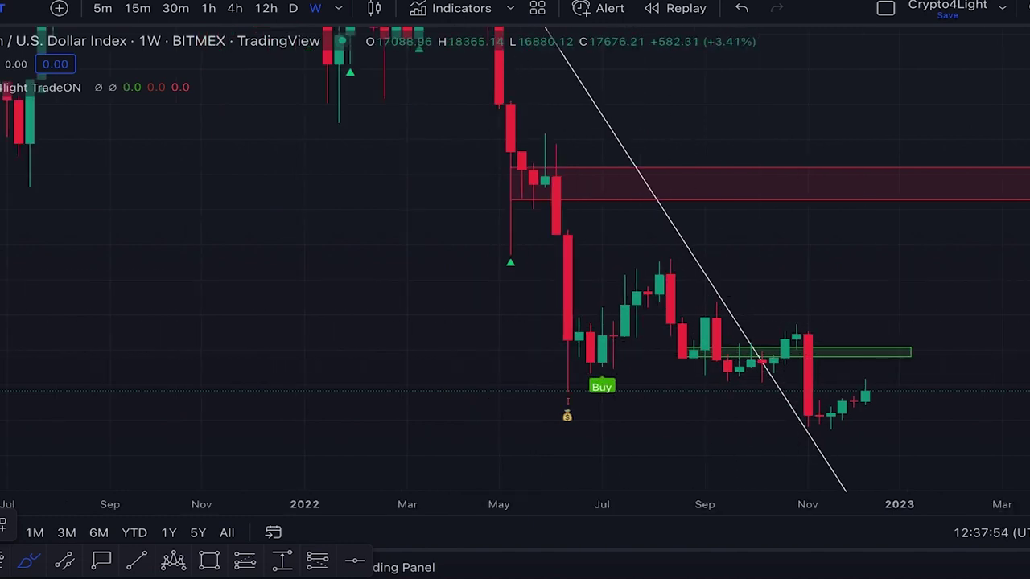
scroll(873, 359, up, 2)
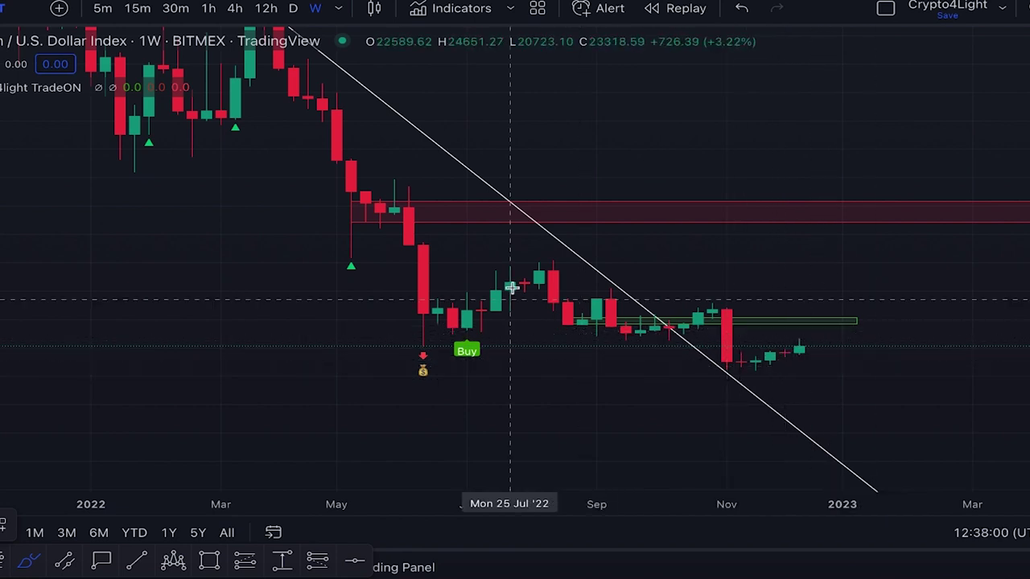
scroll(475, 324, down, 5)
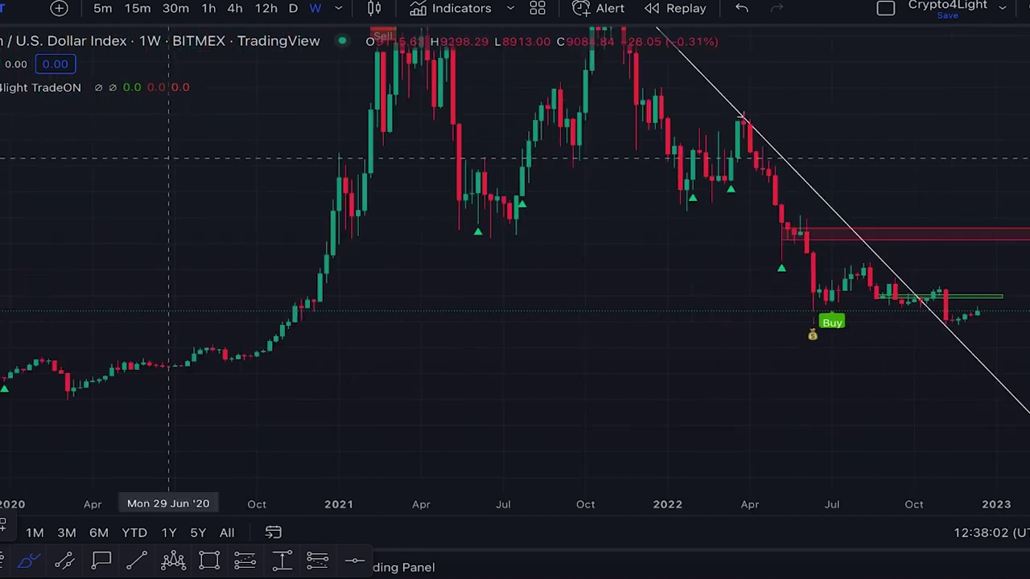
key(Escape)
drag(1004, 68, 756, 158)
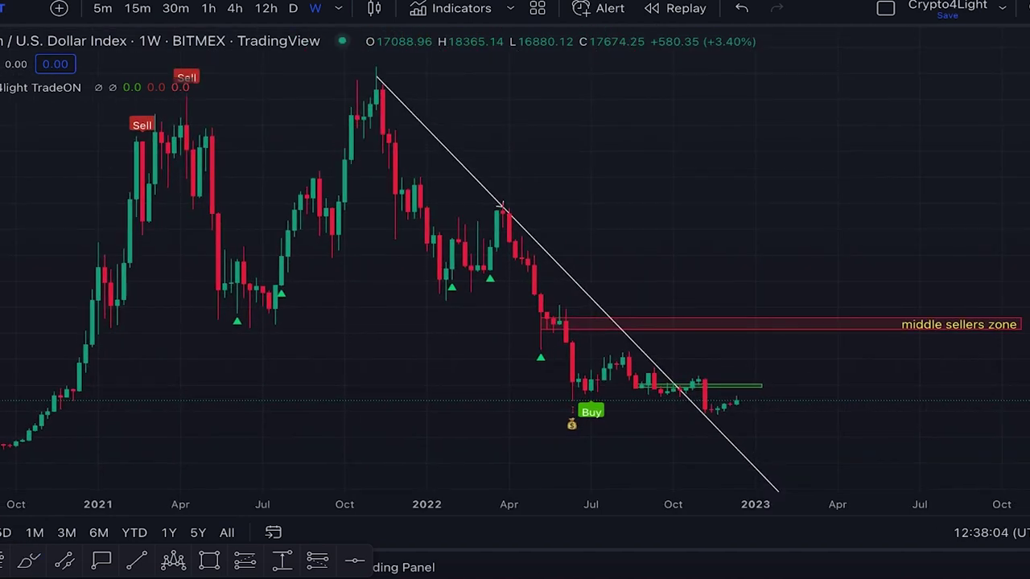
drag(1028, 167, 1028, 210)
drag(863, 188, 808, 242)
scroll(441, 345, down, 3)
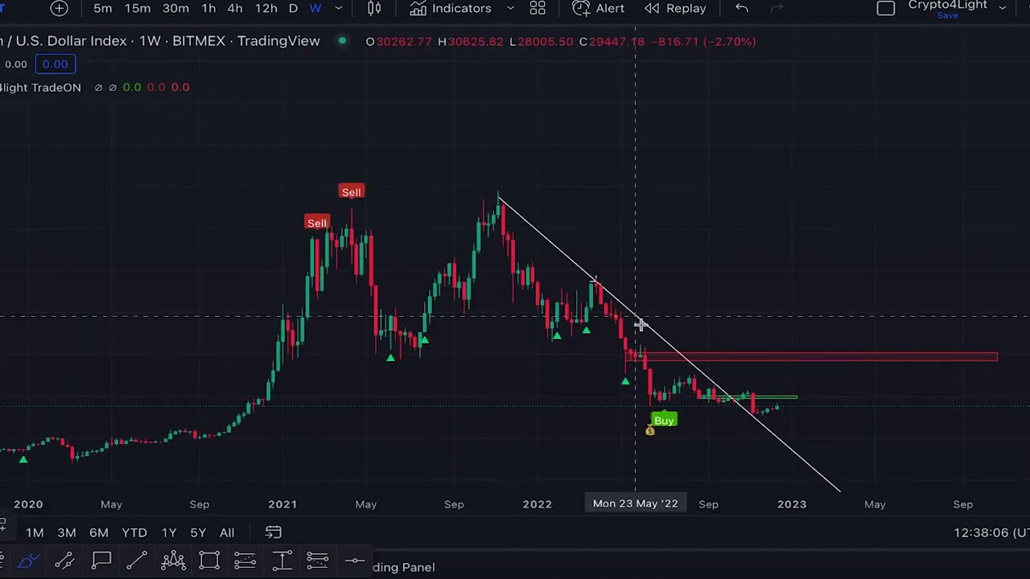
Sketch five horizontal yellow arrows above the November 2021 high, spread across about March to October 2023
drag(864, 142, 991, 141)
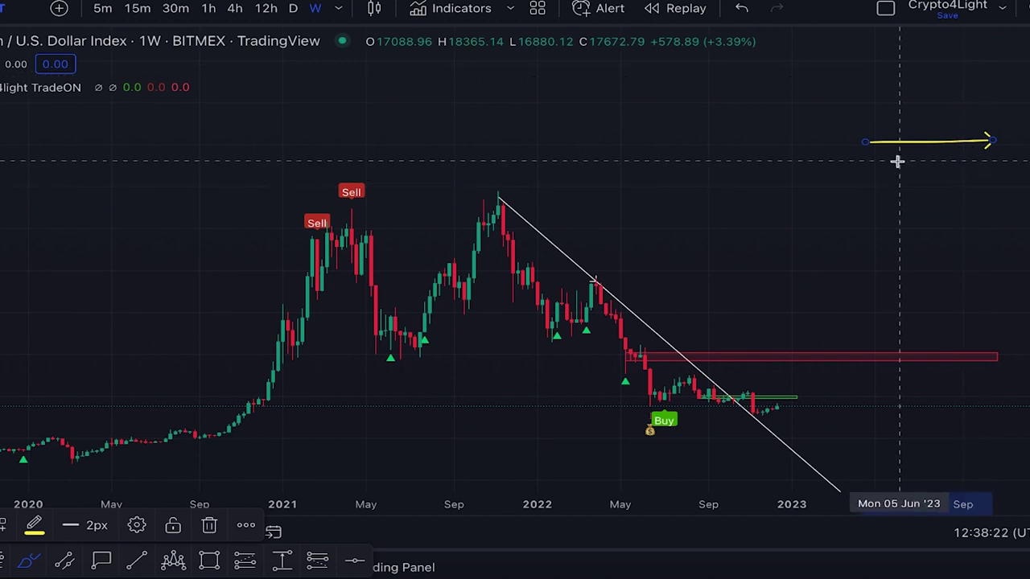
scroll(894, 169, up, 5)
drag(715, 158, 845, 159)
drag(700, 115, 845, 120)
drag(784, 80, 875, 84)
drag(878, 73, 949, 73)
mouse_move(1028, 58)
mouse_down()
mouse_move(839, 85)
mouse_move(1029, 93)
mouse_move(1029, 337)
mouse_up()
Undo the yellow arrows sketched above the weekly candles
click(742, 9)
click(743, 9)
click(743, 9)
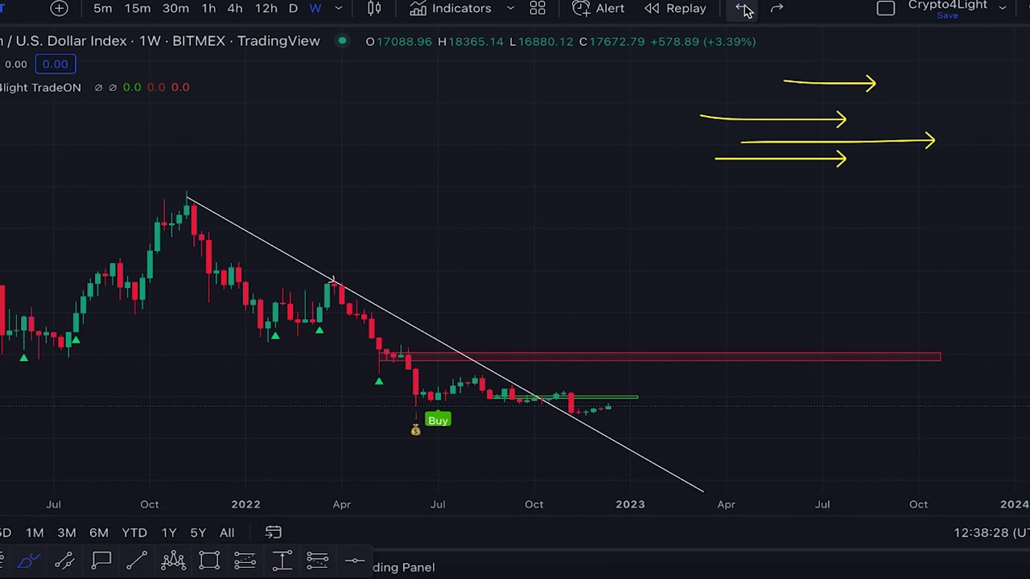
click(743, 8)
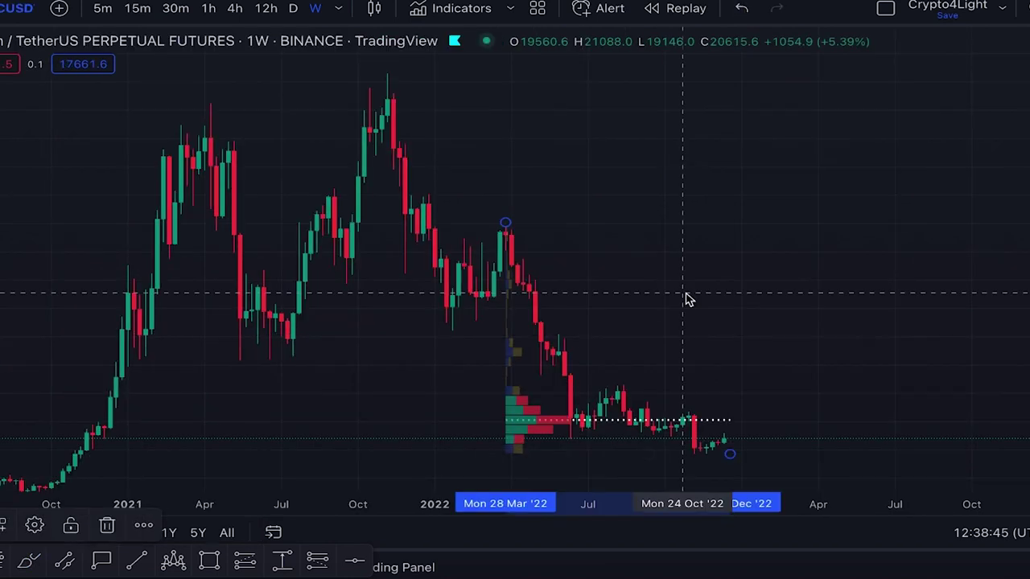
Examine the volume profile on the weekly Binance perpetual futures chart, from the 28 March 2022 high to December 2022
scroll(758, 193, up, 3)
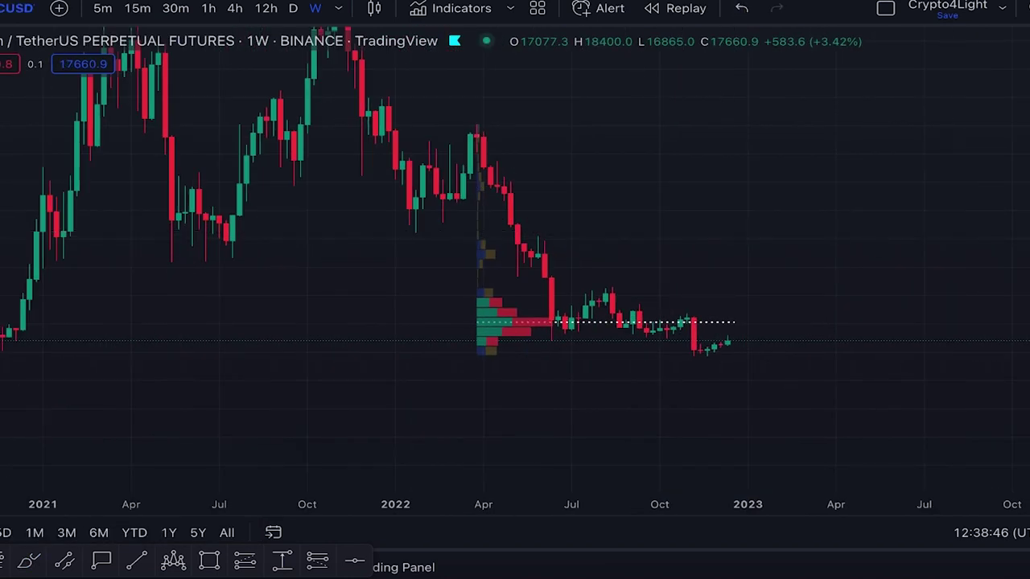
drag(843, 199, 1015, 241)
scroll(997, 237, up, 3)
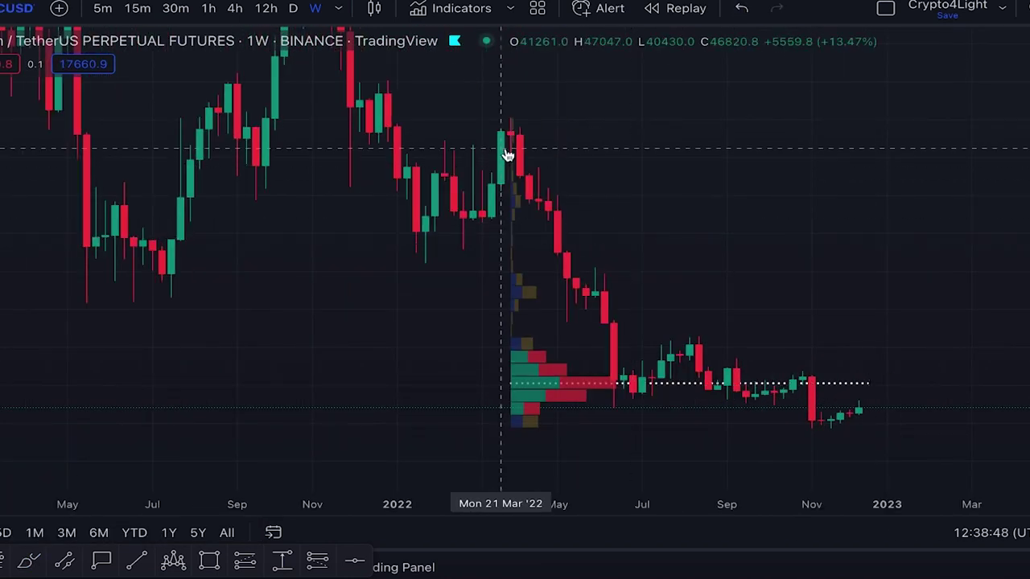
scroll(516, 260, up, 1)
drag(1028, 403, 1028, 310)
mouse_move(933, 300)
mouse_down()
mouse_move(979, 220)
mouse_move(948, 313)
mouse_up()
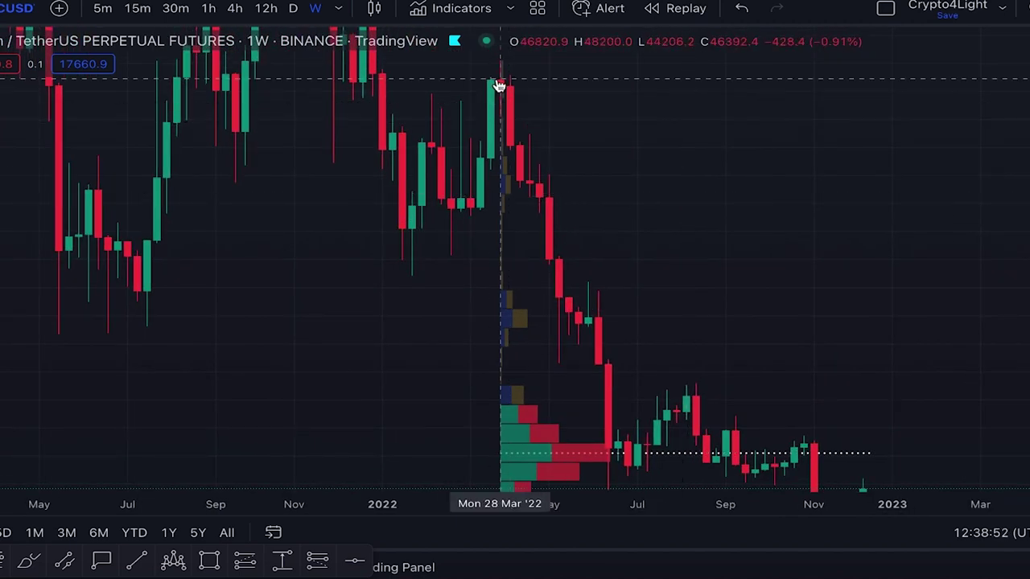
drag(754, 370, 707, 273)
drag(1029, 396, 1028, 315)
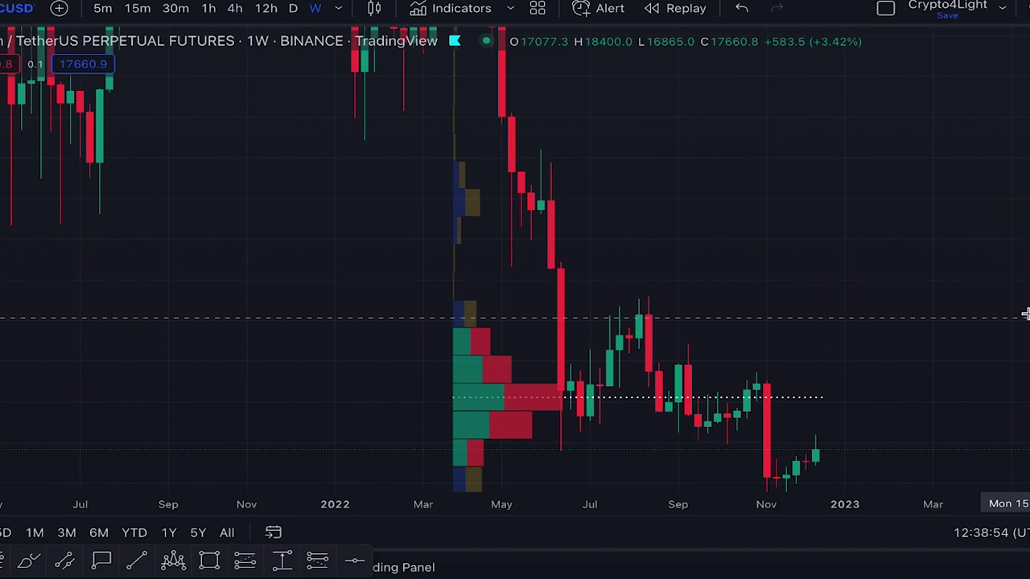
drag(993, 387, 965, 282)
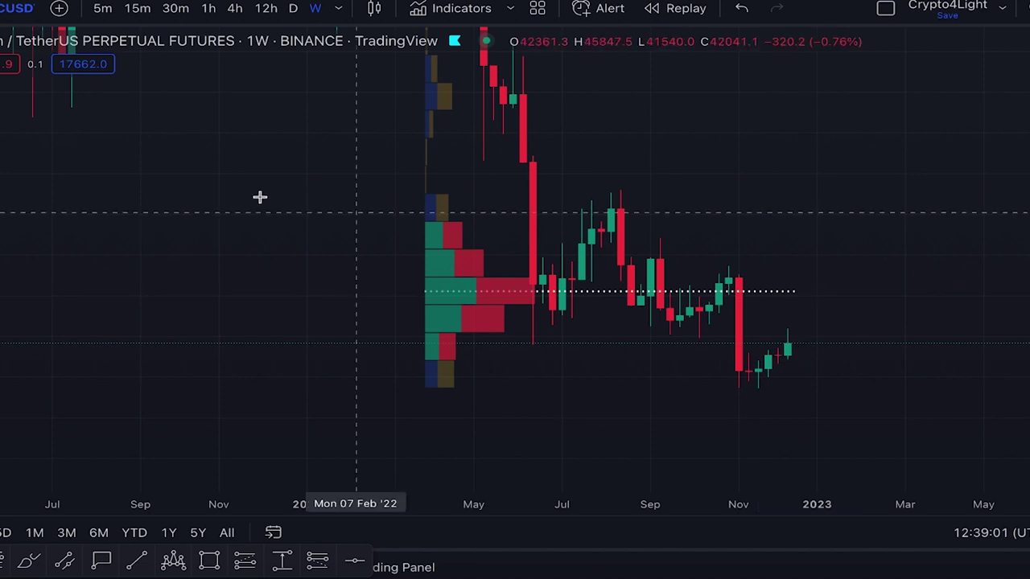
Sketch a yellow path from the mid-December 2022 candle through the dotted volume line to the upper volume node's level by late January 2023
drag(1029, 181, 1028, 245)
click(28, 560)
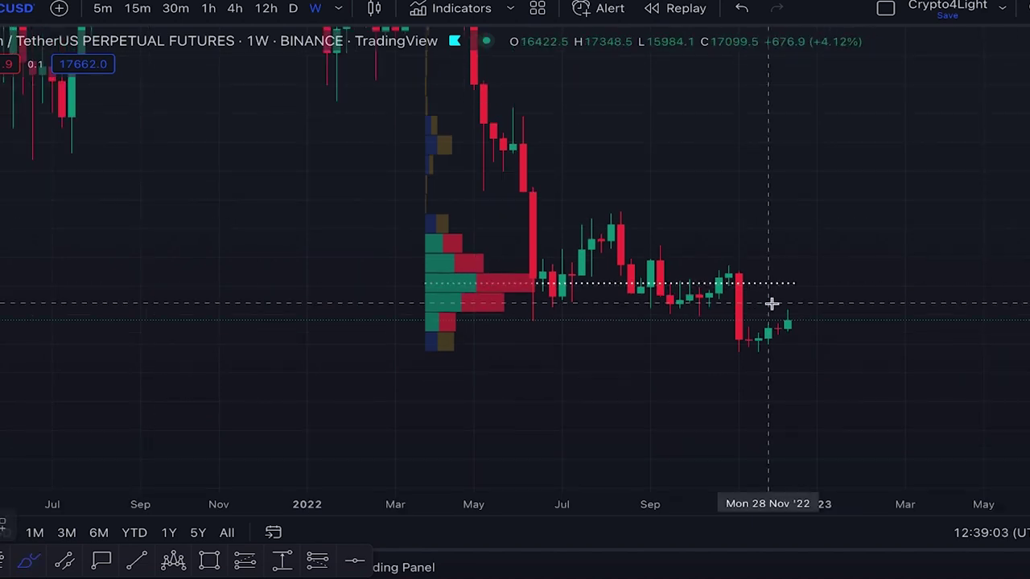
drag(790, 322, 803, 319)
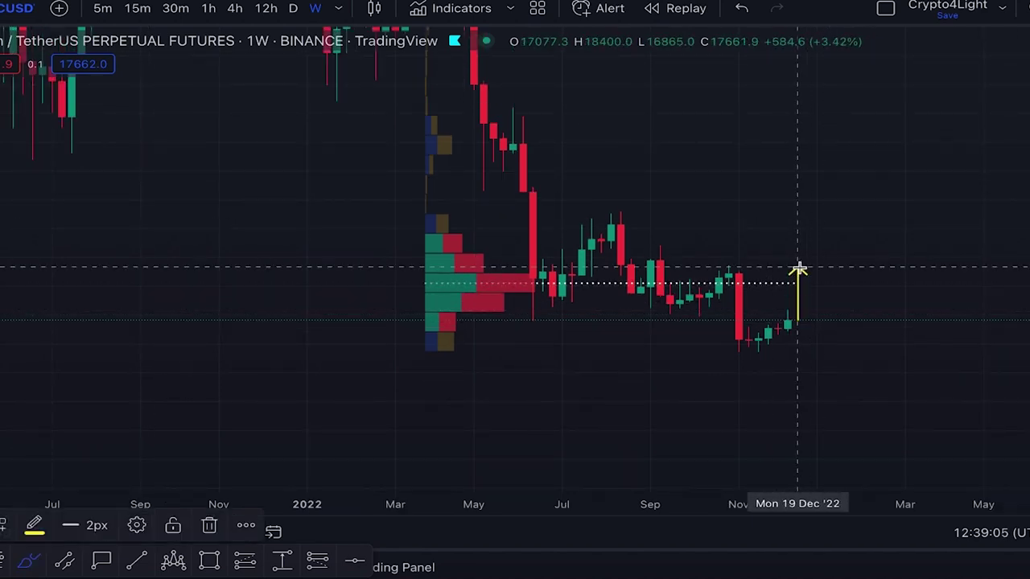
drag(832, 190, 845, 145)
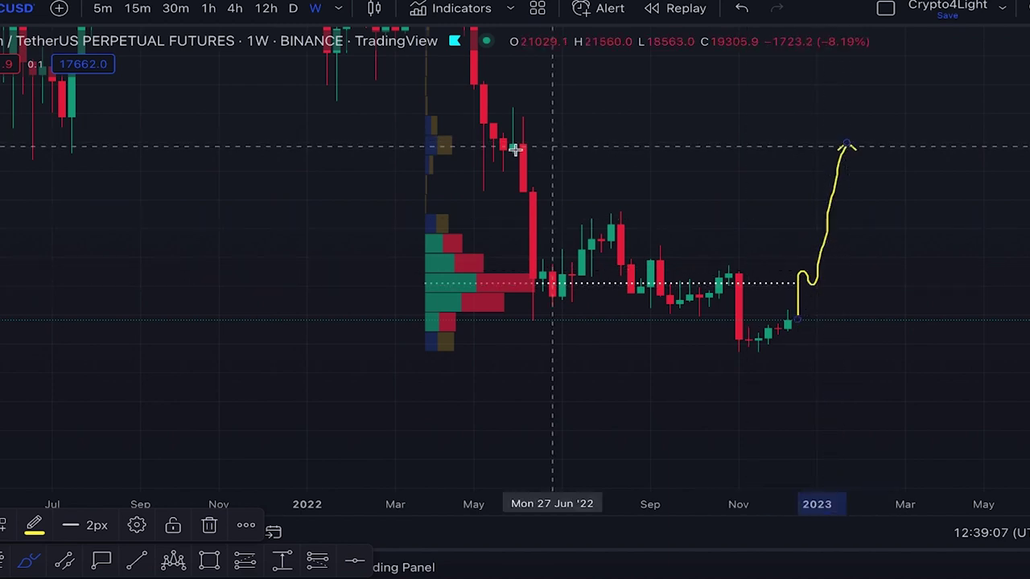
Sketch yellow arrows from the upper volume node and across the gap beneath it, and undo the sketches
drag(446, 146, 843, 147)
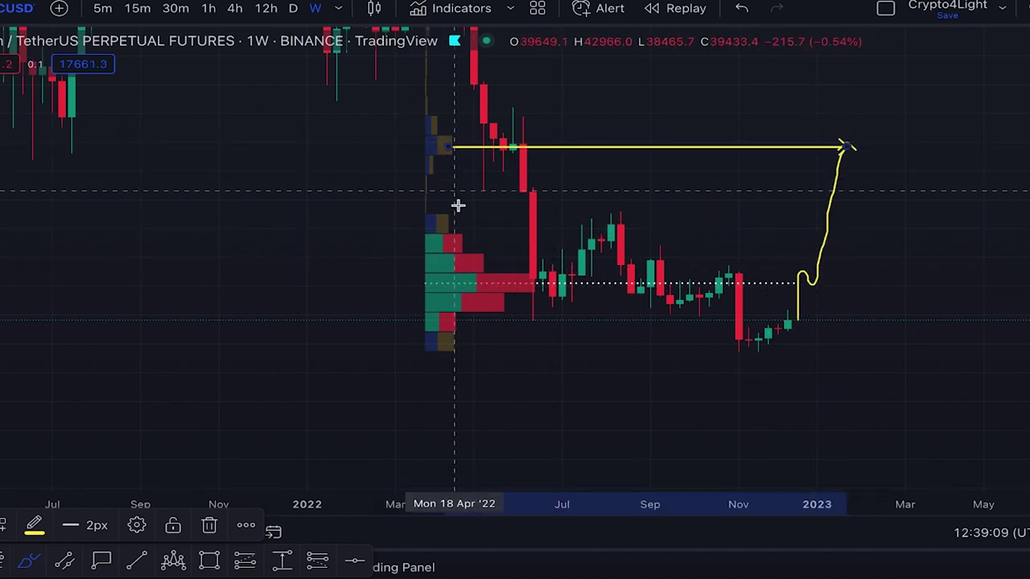
drag(557, 168, 726, 235)
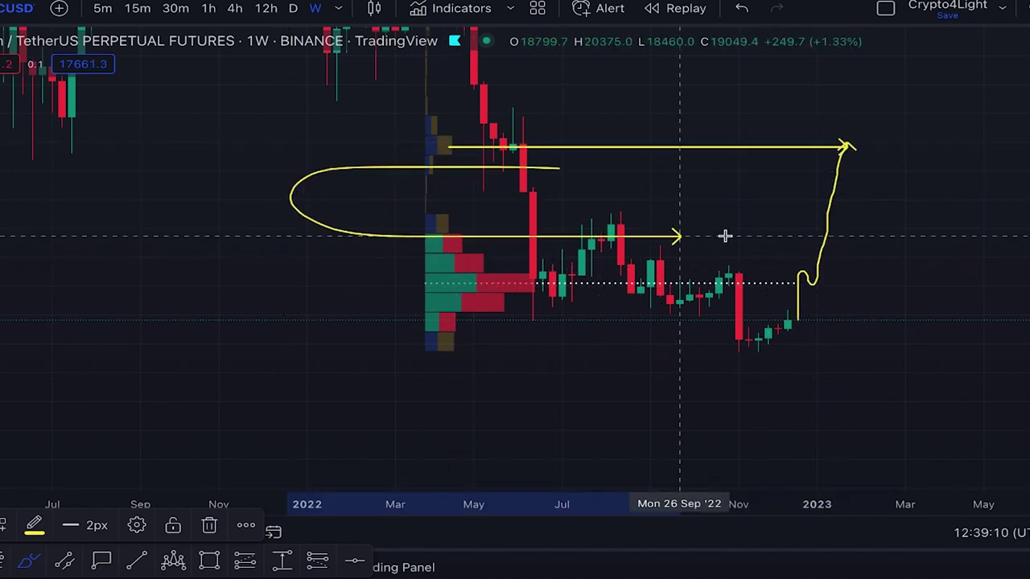
click(741, 8)
Delete the volume profile anchored at the 28 March 2022 high from the weekly chart
scroll(789, 154, down, 3)
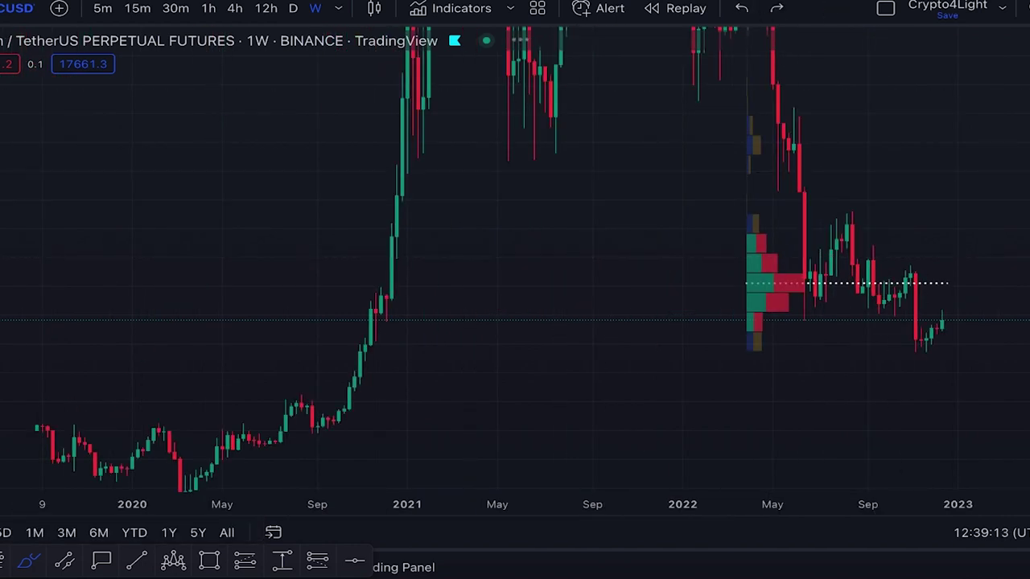
scroll(784, 278, down, 2)
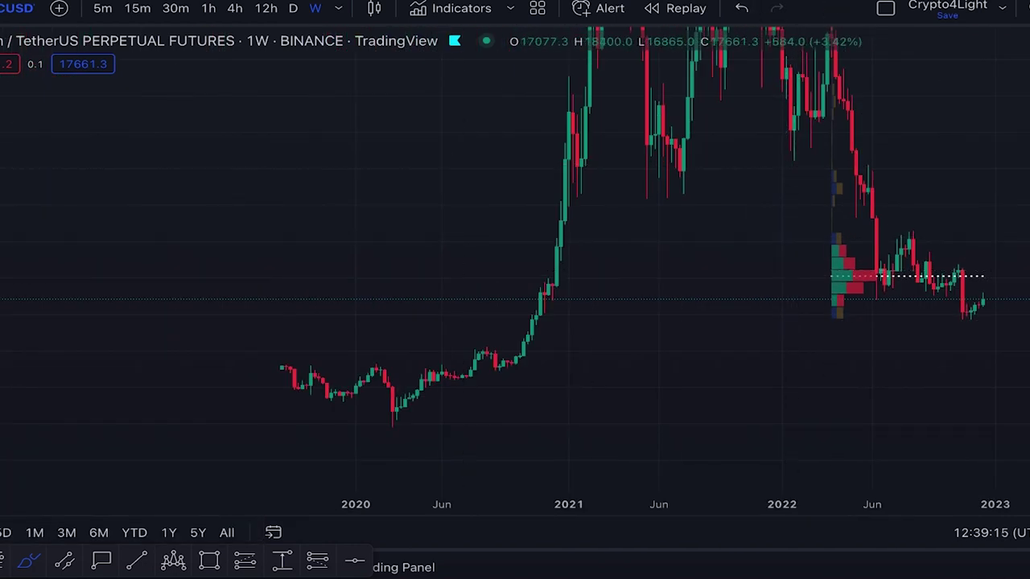
drag(440, 172, 340, 253)
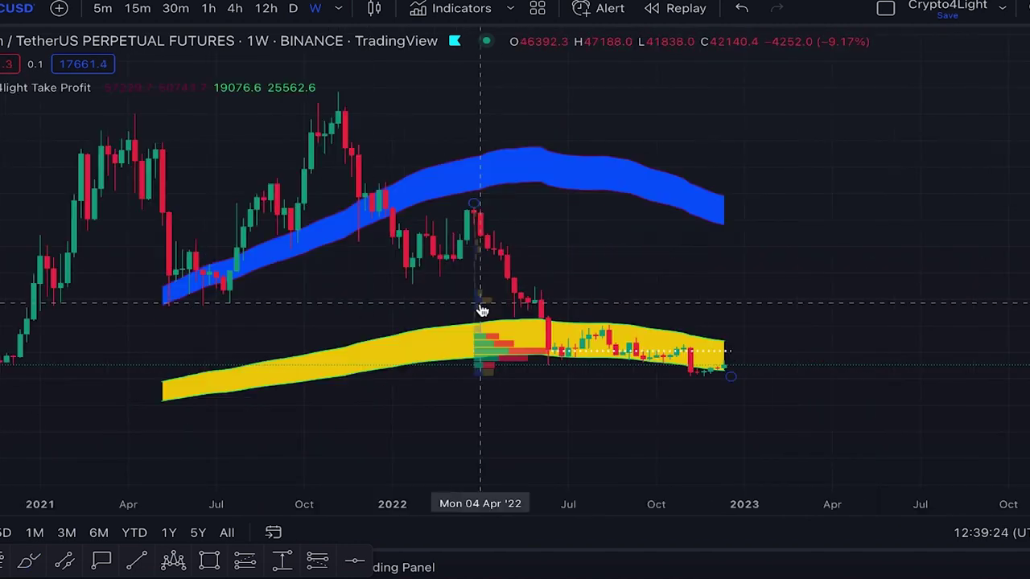
click(481, 306)
key(Delete)
scroll(482, 311, up, 1)
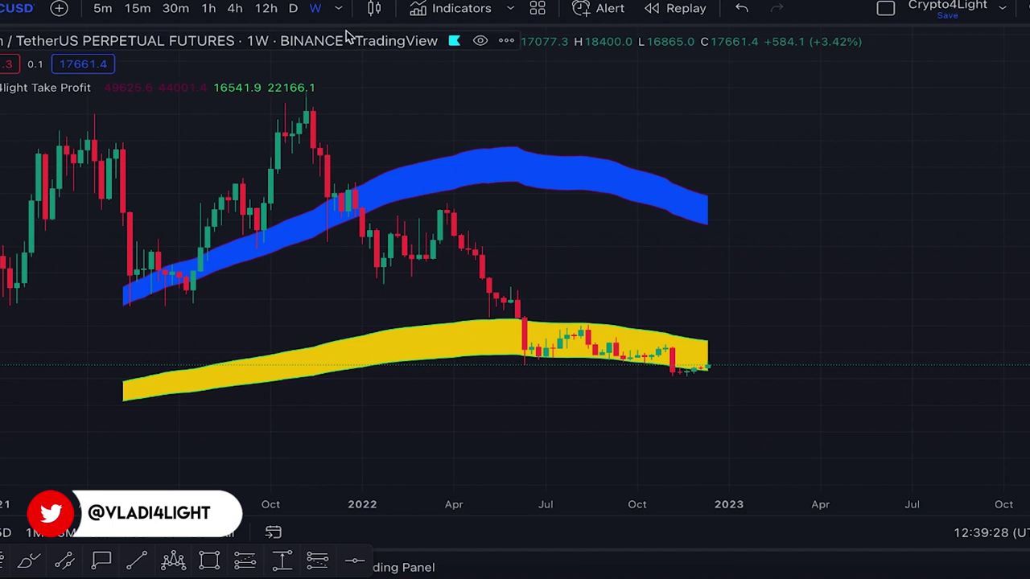
Switch the Take Profit chart to the daily timeframe and reset the chart view
click(294, 9)
right_click(858, 155)
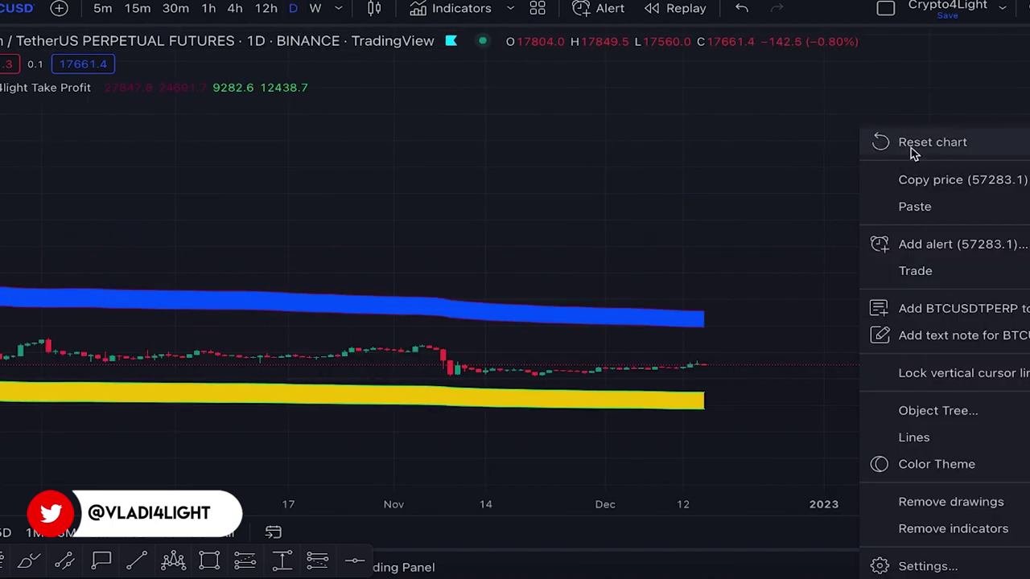
click(913, 145)
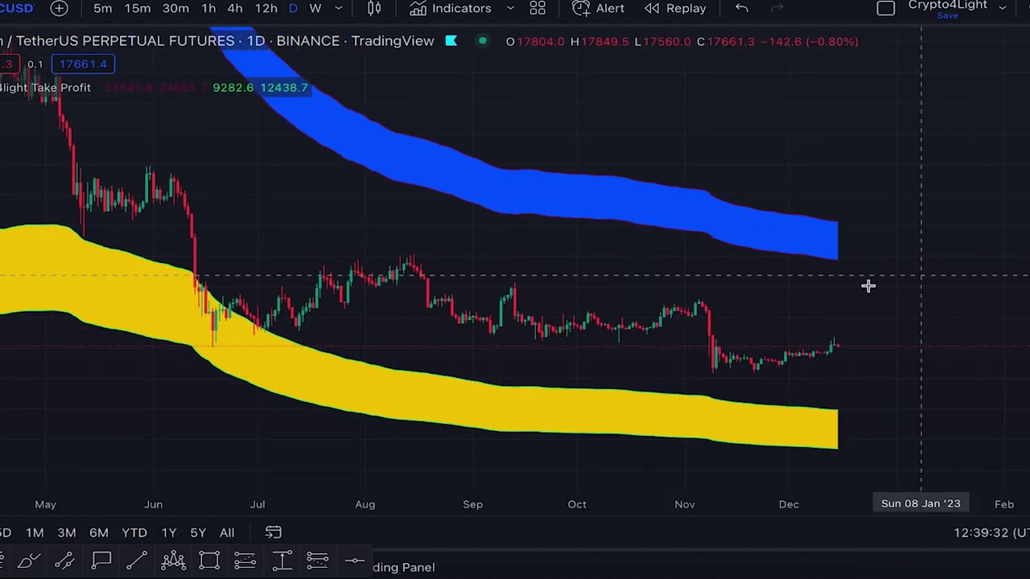
scroll(804, 265, down, 2)
Sketch a yellow arrow from the mid-December 2022 price down to the yellow Take Profit band at about 20 December
click(29, 560)
scroll(435, 213, down, 1)
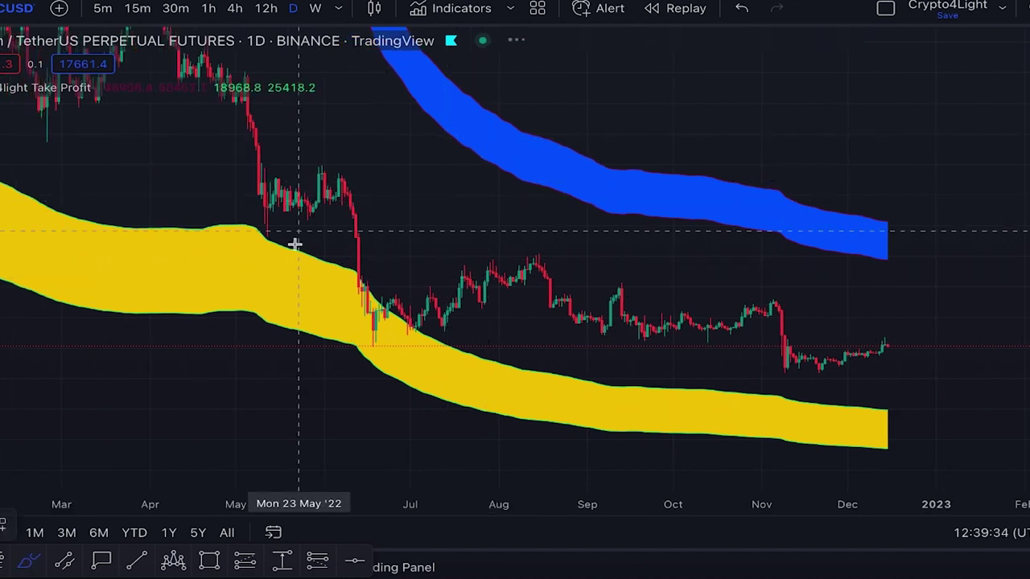
scroll(265, 230, down, 2)
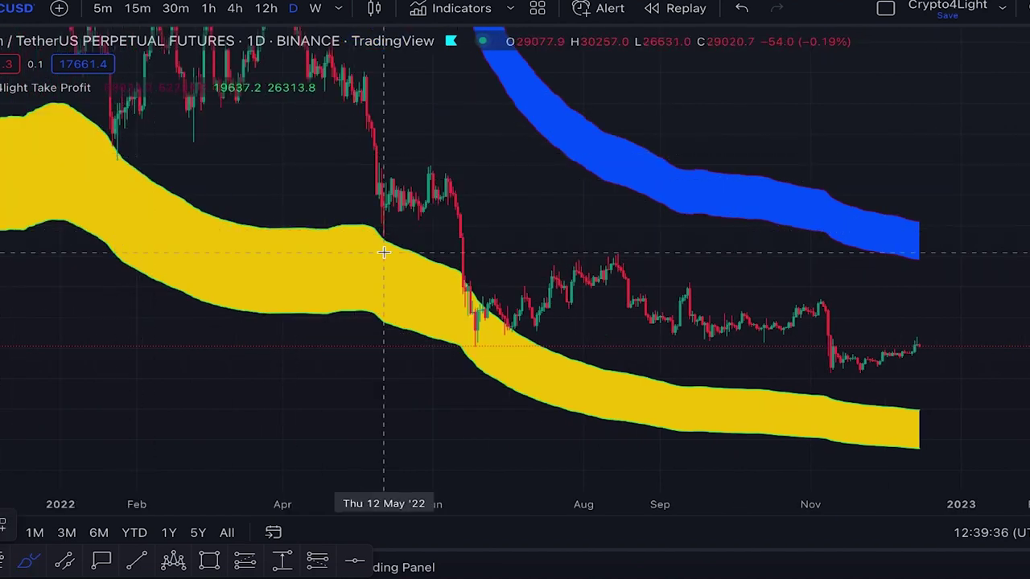
scroll(315, 346, up, 2)
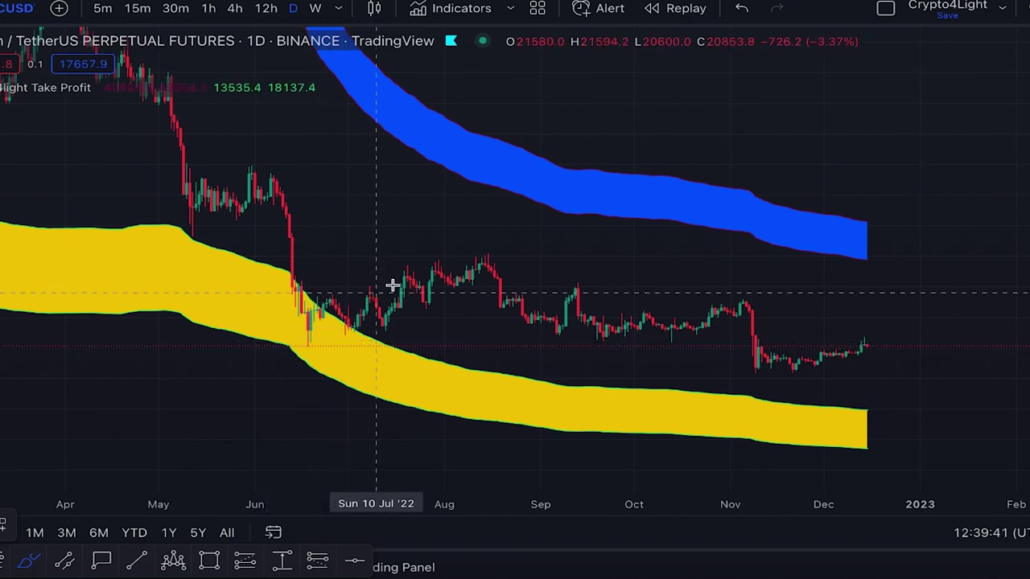
scroll(967, 356, up, 1)
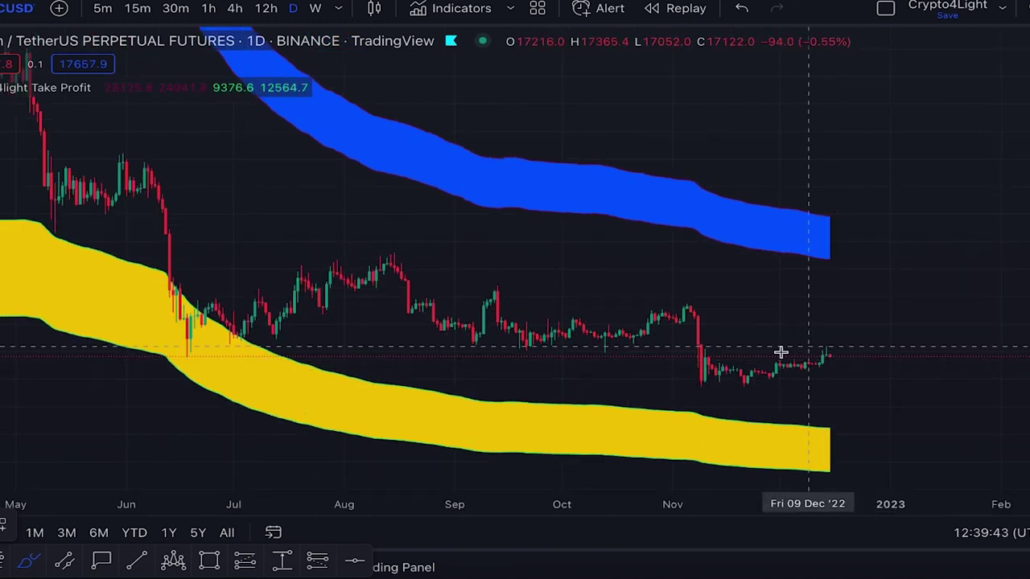
drag(833, 355, 835, 358)
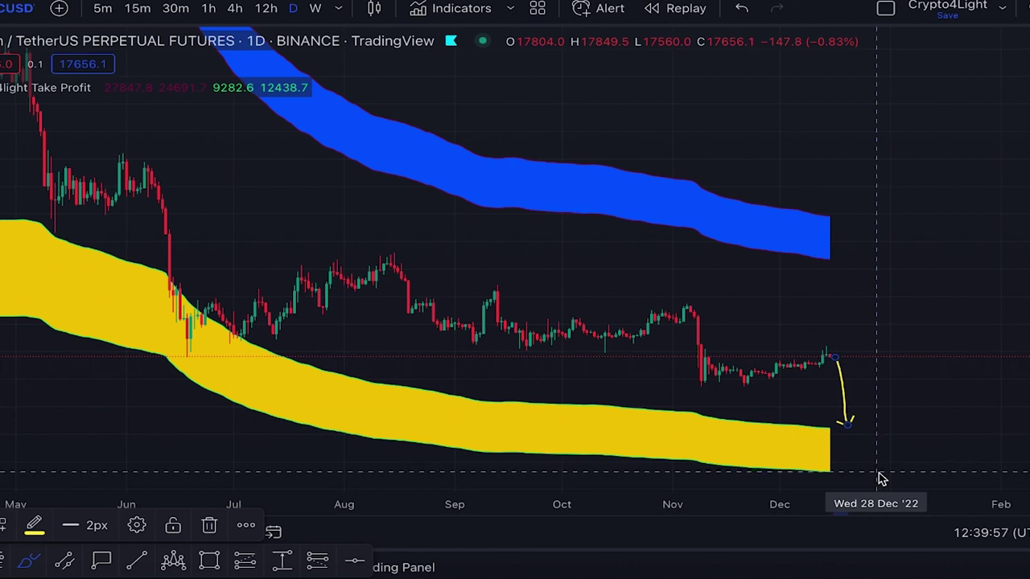
Delete the yellow arrow pointing from the latest daily candle to the yellow band
drag(310, 204, 235, 122)
scroll(245, 137, up, 2)
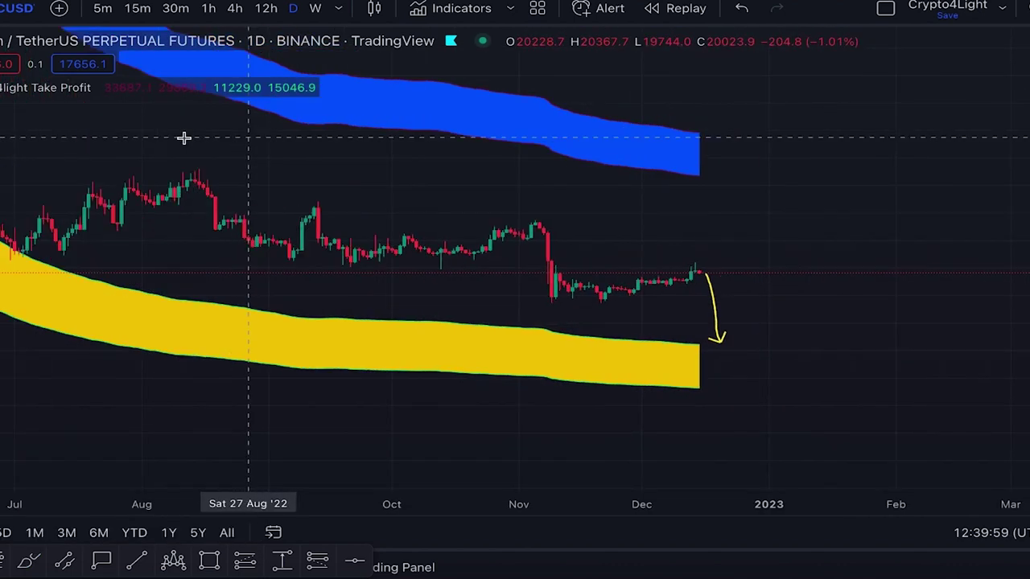
click(718, 305)
key(Delete)
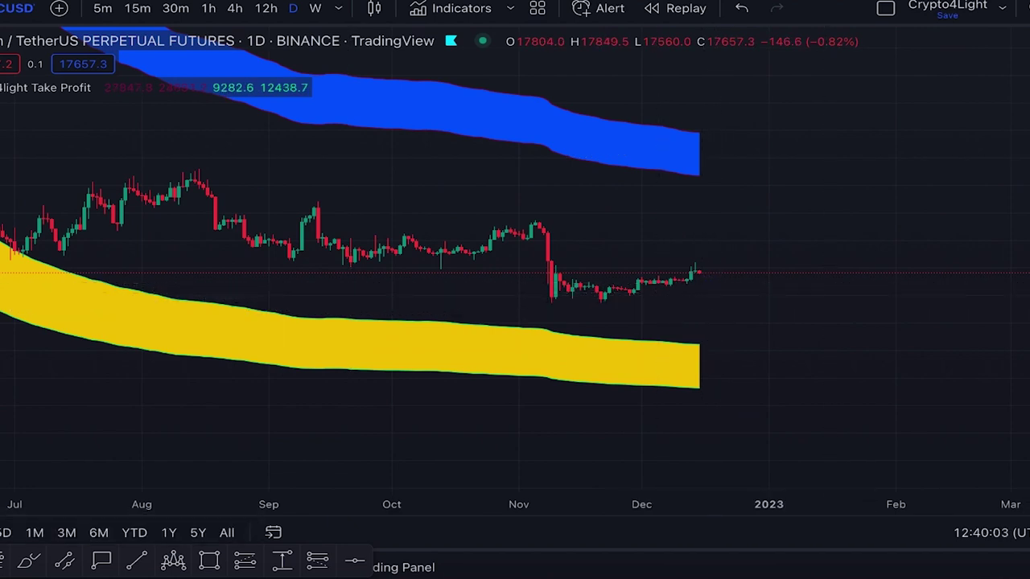
Sketch a yellow arrow from the 16 December 2022 price down to about 9,400 on 22 December, and undo it
scroll(850, 209, up, 2)
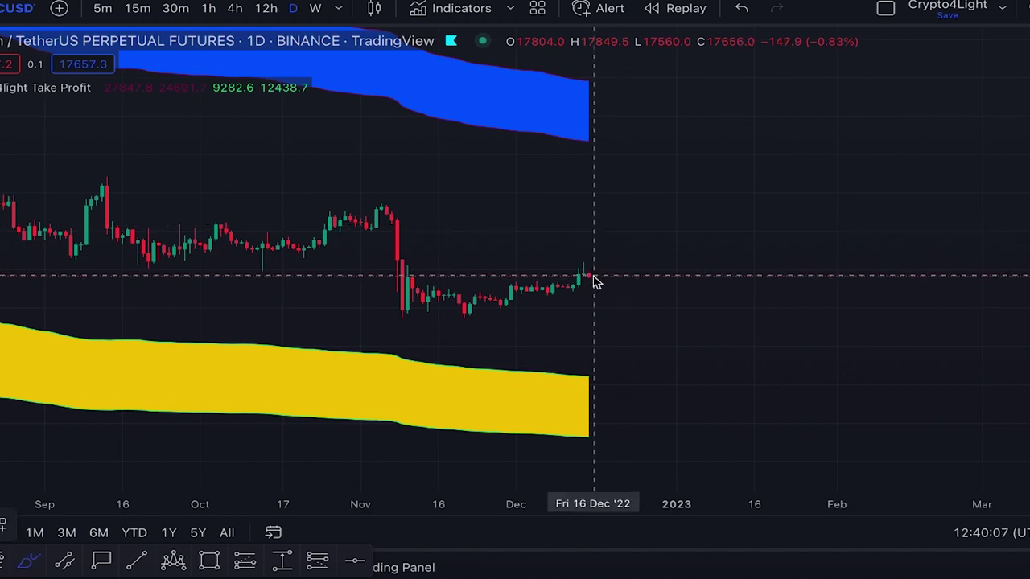
drag(592, 278, 623, 411)
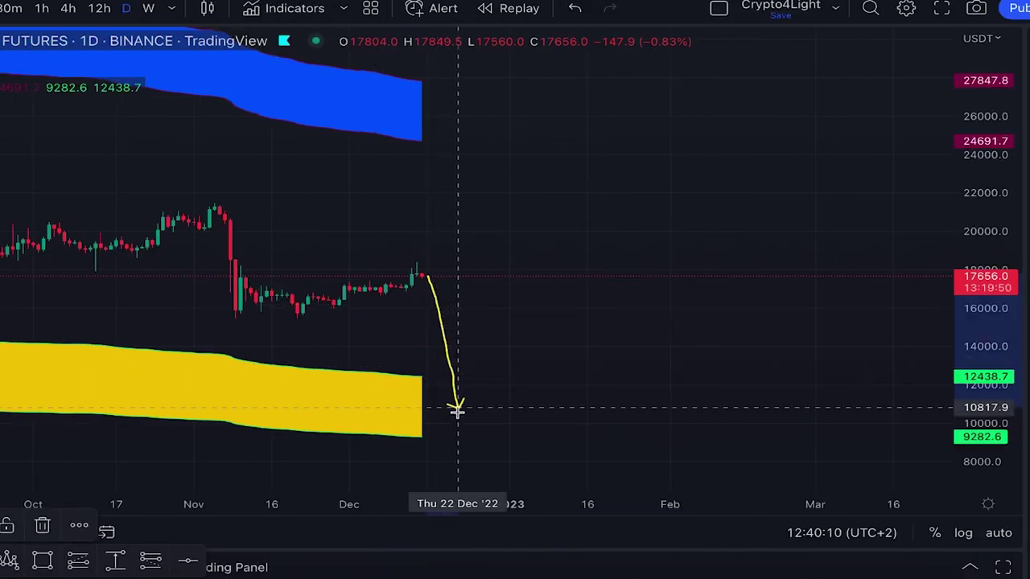
drag(456, 411, 457, 432)
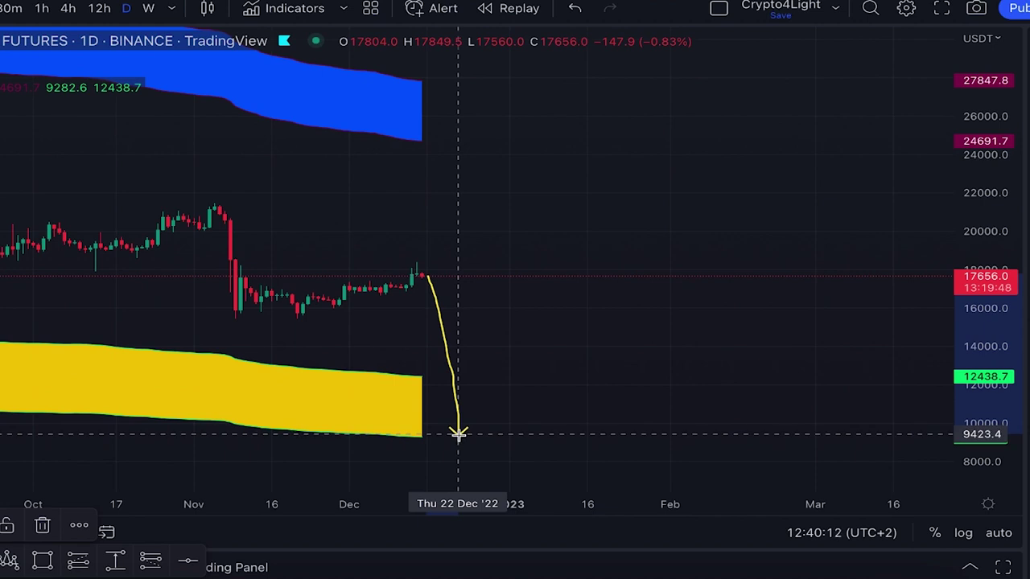
click(576, 9)
Sketch a yellow price path from the latest daily candle up to about 35,000 in late January 2023 and down to about 19,000
scroll(509, 274, down, 5)
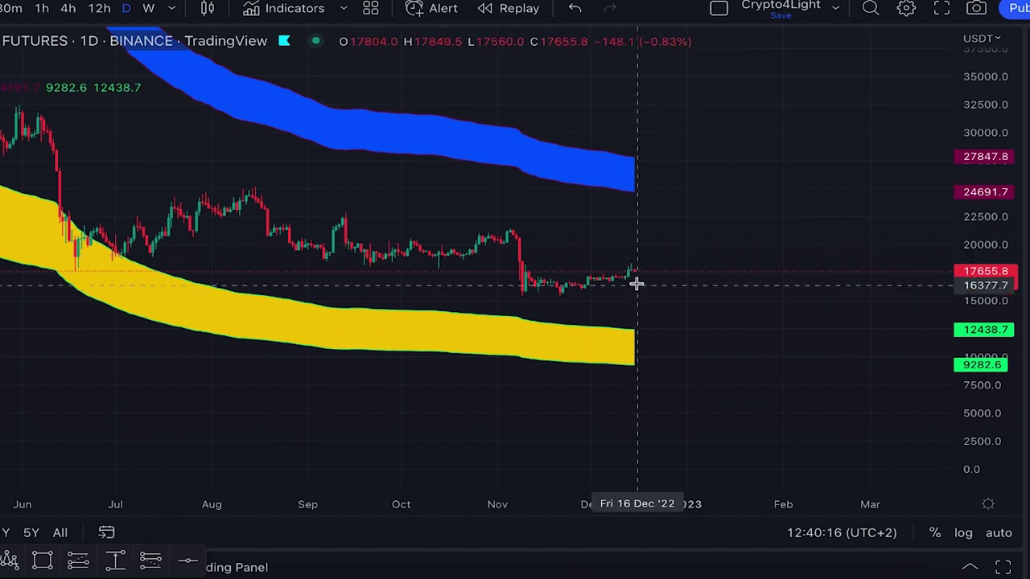
drag(642, 266, 672, 190)
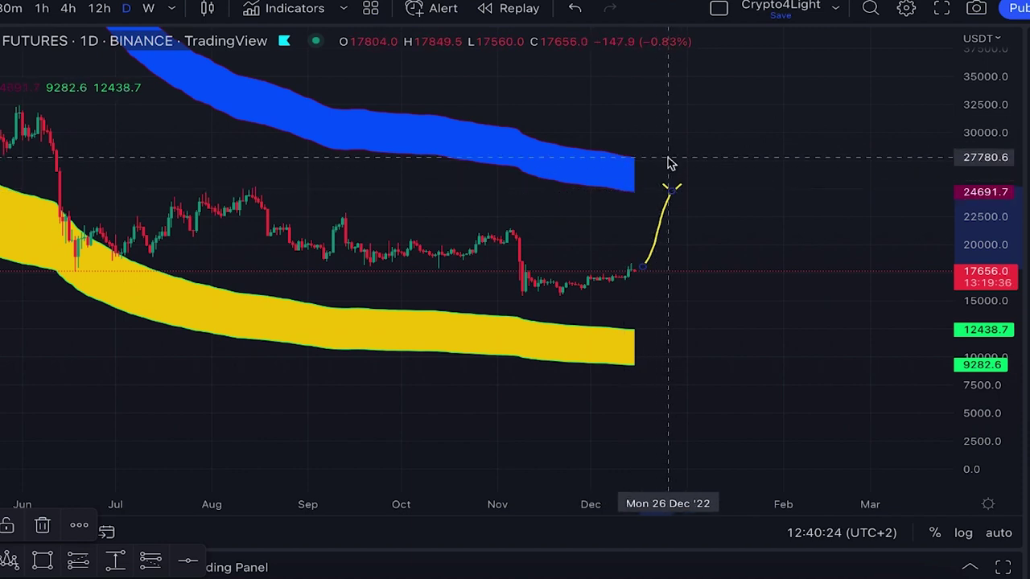
mouse_move(667, 185)
mouse_down()
mouse_move(687, 157)
mouse_move(708, 207)
mouse_move(761, 76)
mouse_move(839, 161)
mouse_move(874, 253)
mouse_up()
Sketch two curved yellow arrows from the yellow band's upper and lower edges, rising to about 18,500 and 17,000 in March 2023
scroll(764, 76, down, 2)
mouse_move(672, 330)
mouse_down()
mouse_move(818, 308)
mouse_move(921, 263)
mouse_up()
mouse_move(682, 364)
mouse_down()
mouse_move(871, 335)
mouse_move(898, 281)
mouse_up()
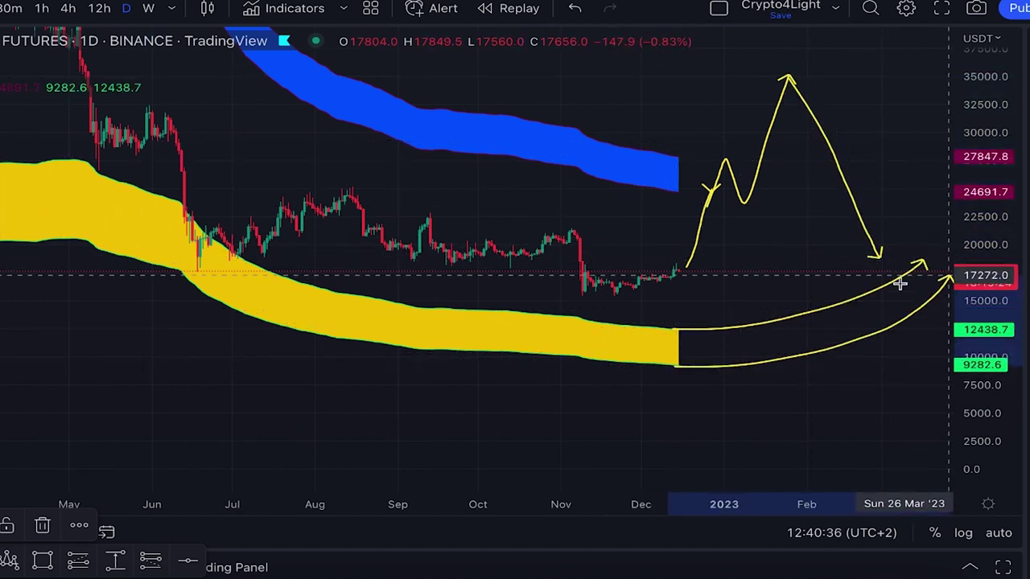
Examine the sketched price path and curved arrows against the Take Profit bands and the price action since June 2022
scroll(931, 210, down, 2)
drag(1002, 155, 996, 277)
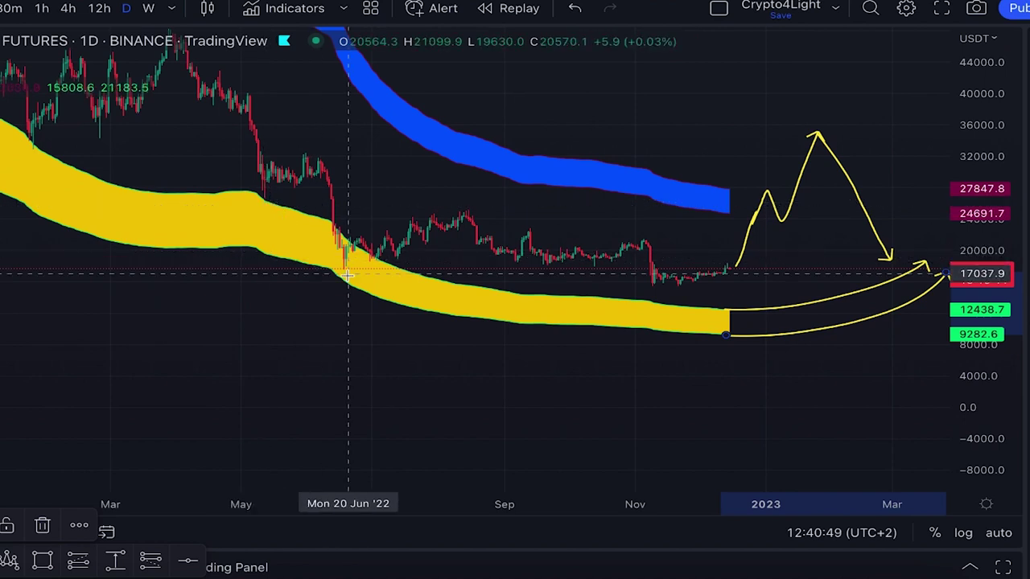
scroll(715, 214, up, 1)
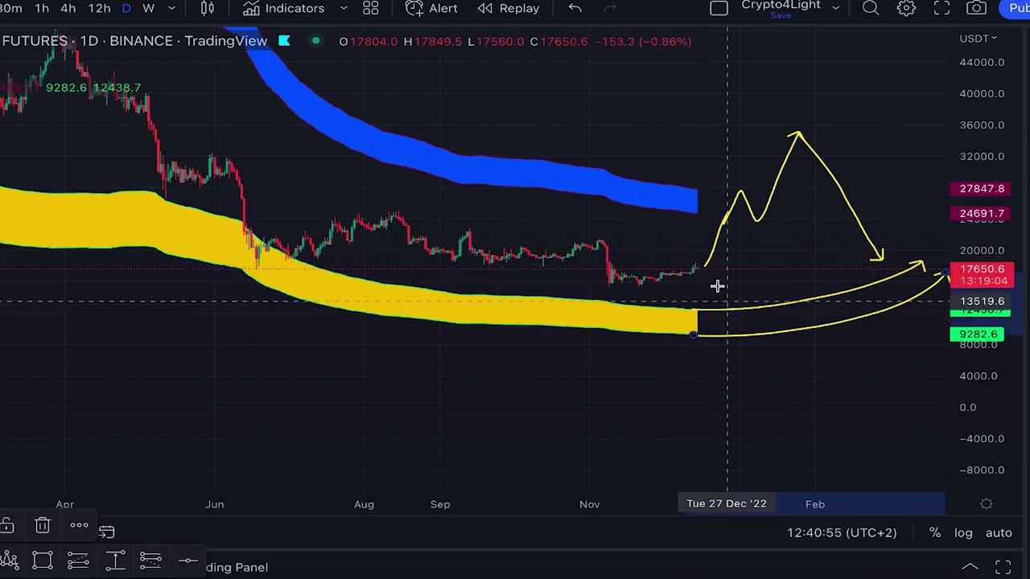
scroll(602, 201, up, 1)
scroll(602, 200, up, 1)
drag(499, 102, 445, 155)
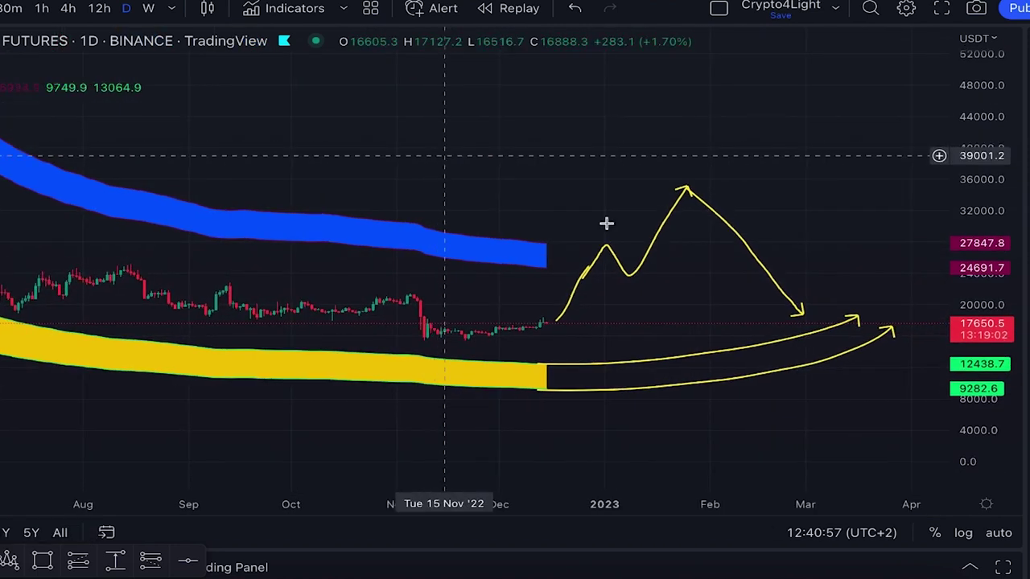
drag(1008, 349, 964, 218)
scroll(797, 216, up, 3)
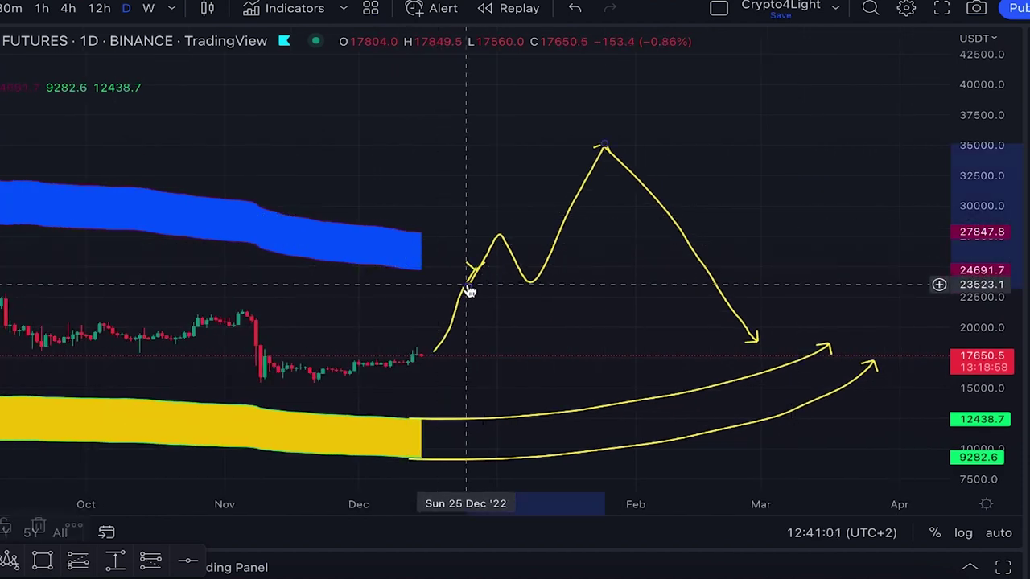
Delete the sketched price path and both curved arrows from the daily chart
key(ctrl+z)
key(ctrl+z)
click(701, 259)
click(702, 259)
key(Delete)
click(680, 394)
key(Delete)
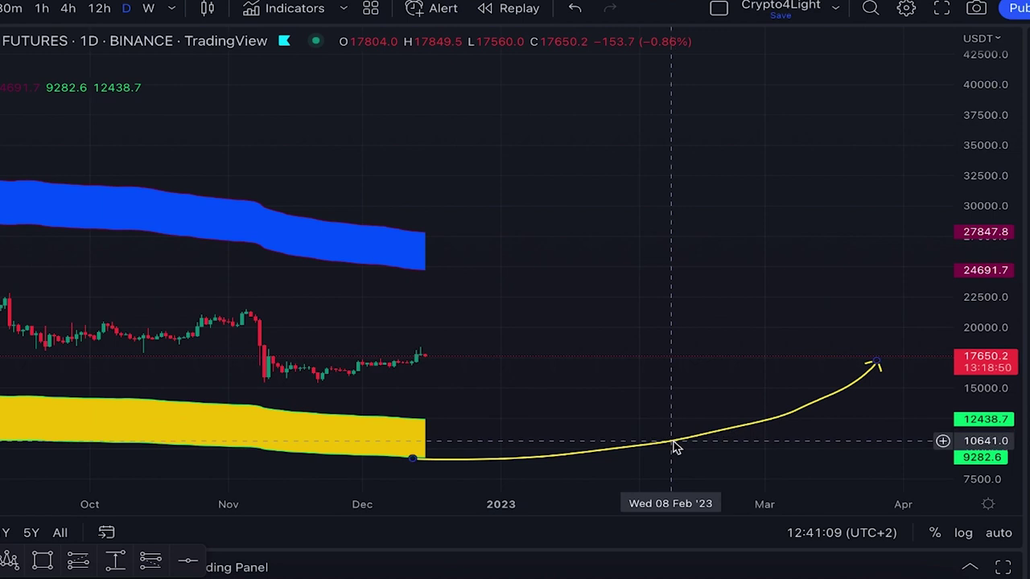
click(675, 447)
key(Delete)
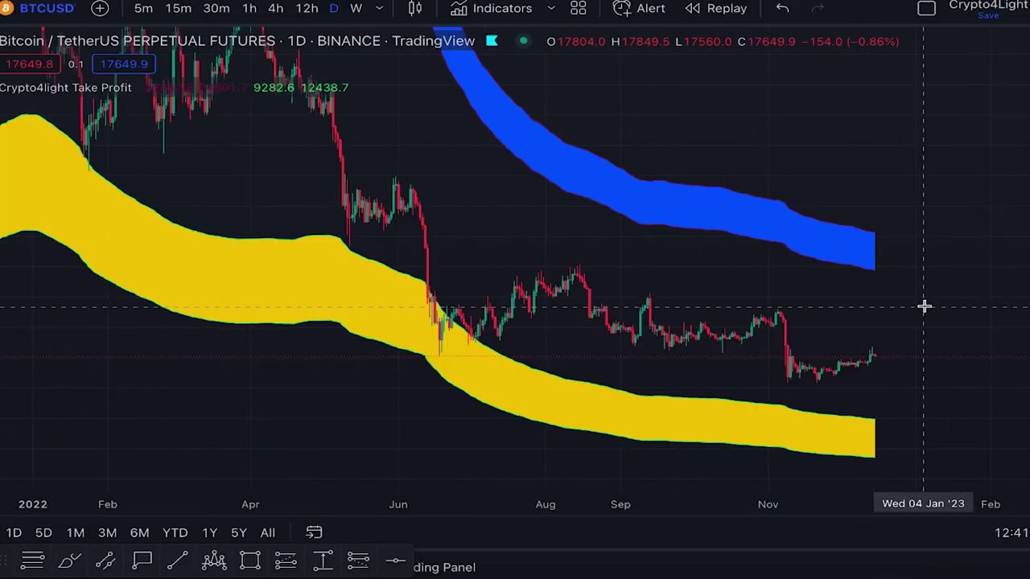
Switch the Take Profit chart to the weekly timeframe and enlarge the yellow band around the 2022 candles
drag(961, 233, 824, 262)
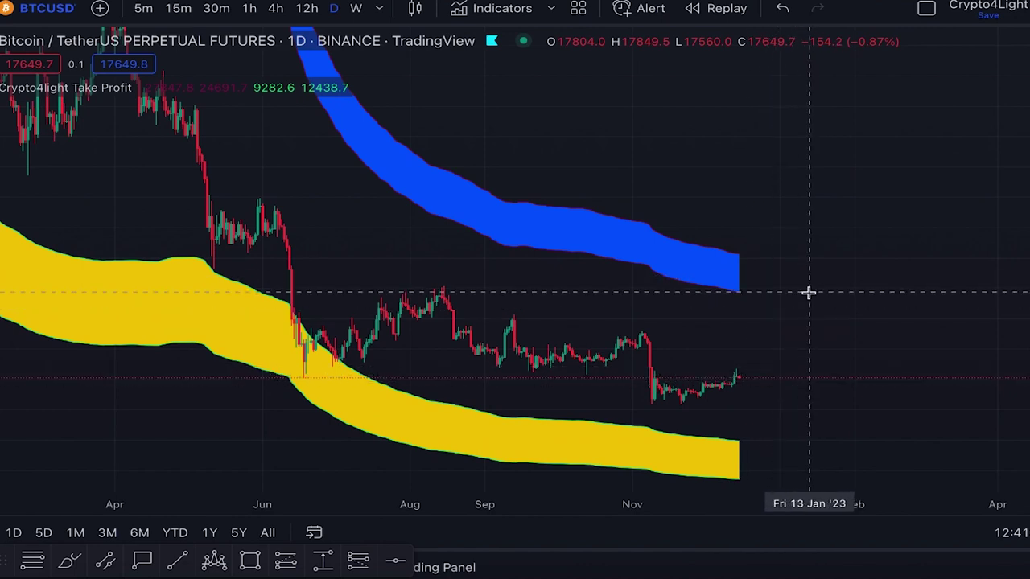
drag(821, 189, 816, 161)
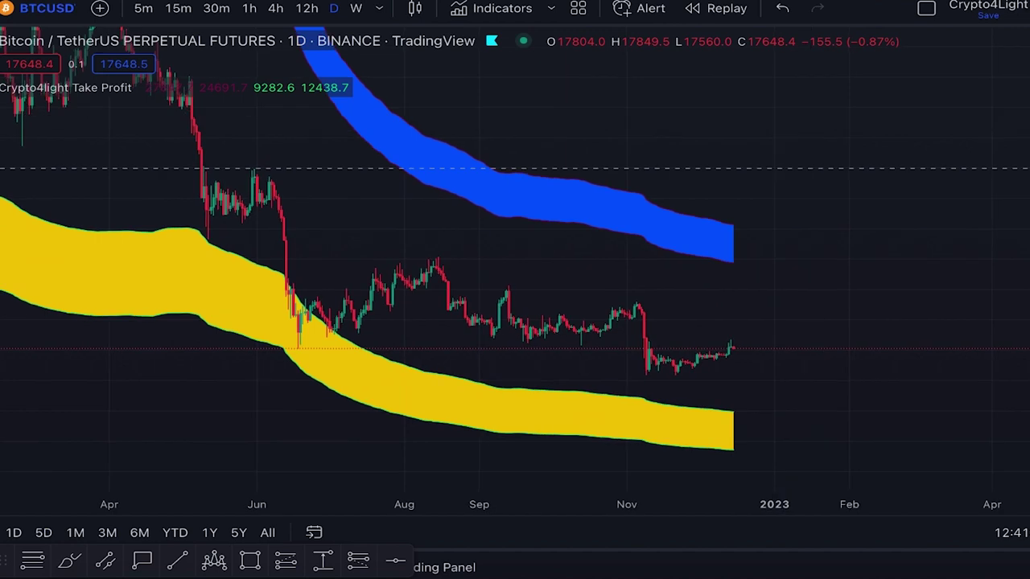
drag(995, 191, 924, 218)
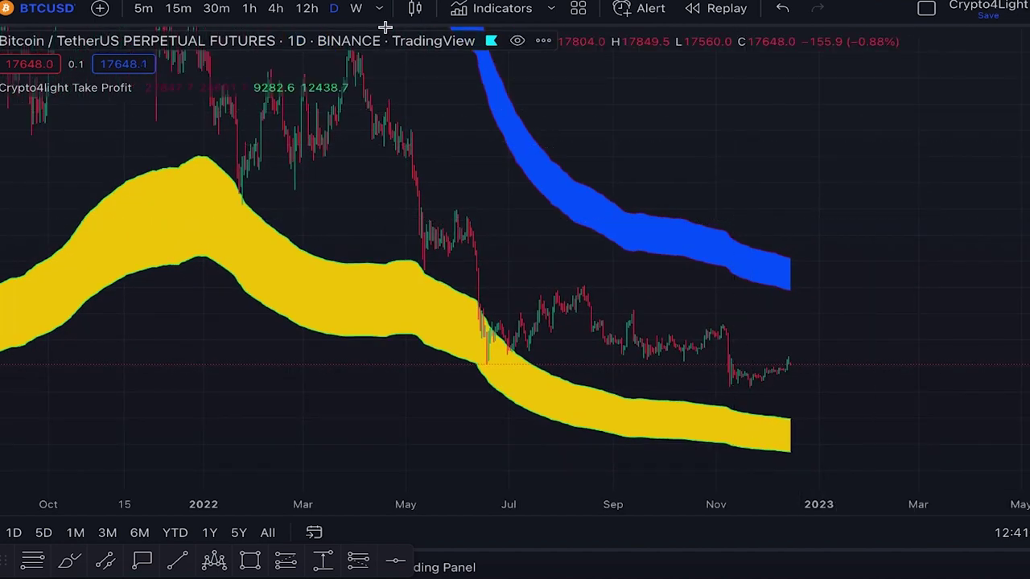
click(356, 8)
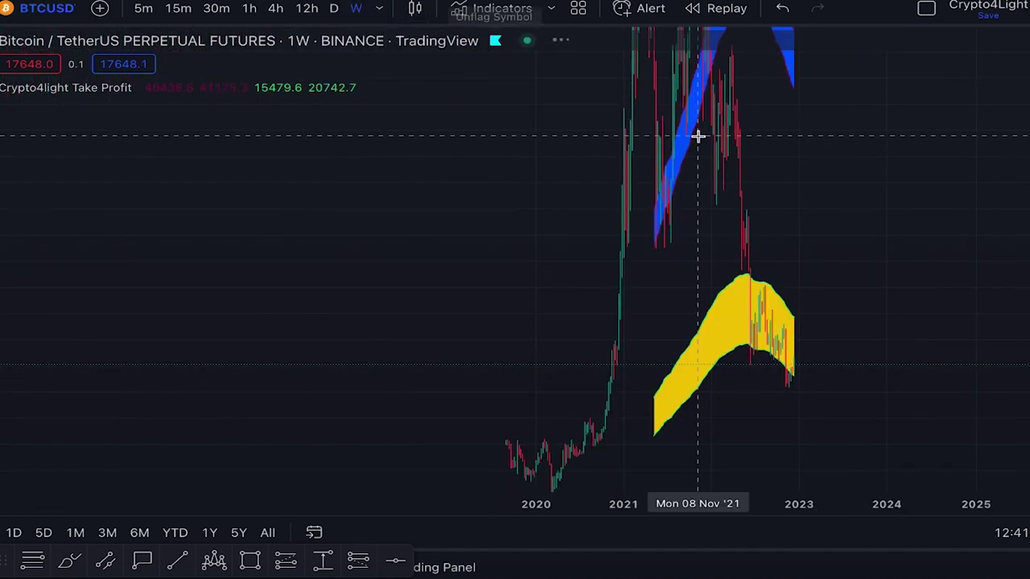
scroll(939, 207, up, 5)
scroll(629, 227, left, 5)
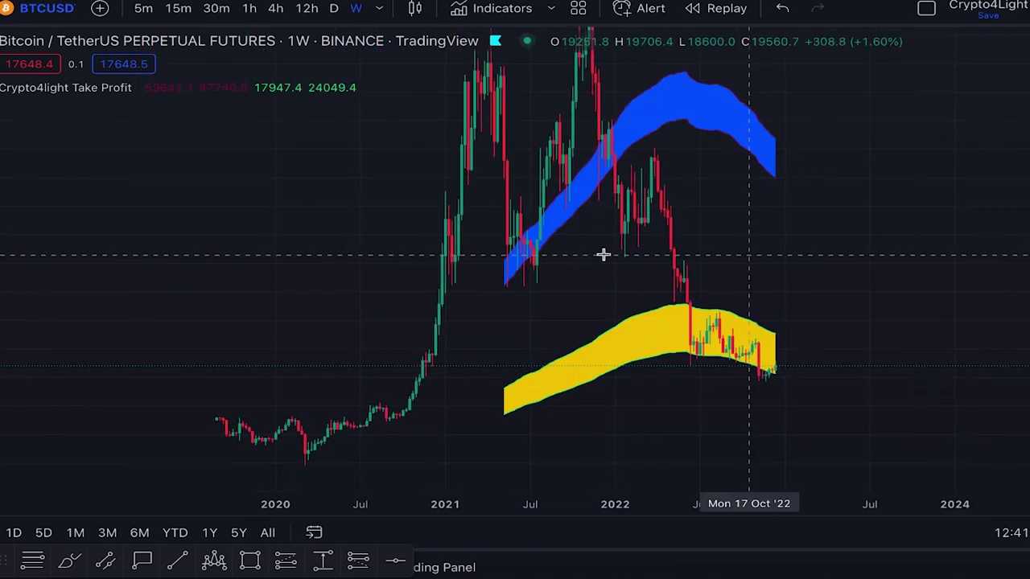
scroll(667, 252, up, 5)
drag(1028, 327, 1028, 129)
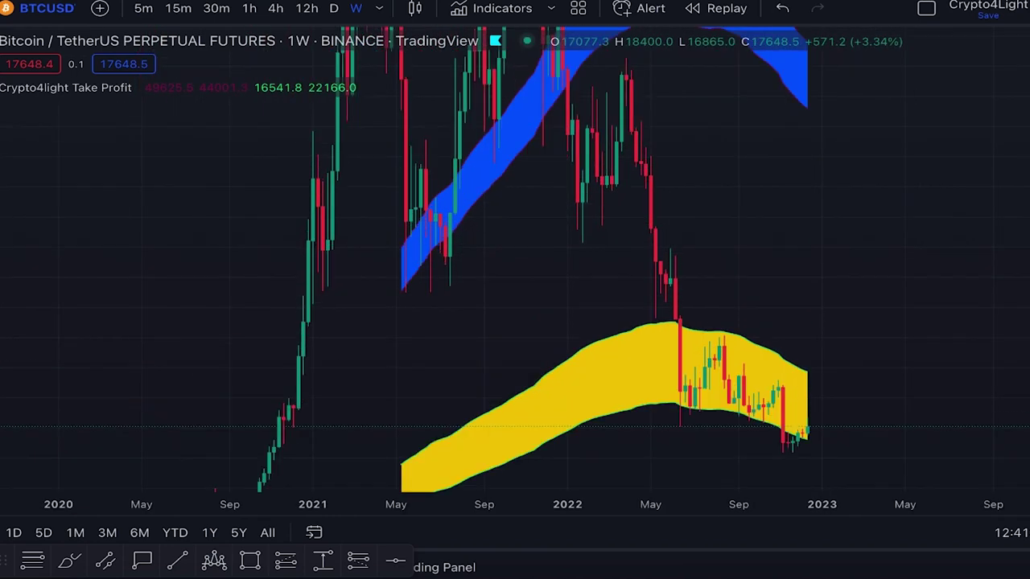
drag(922, 308, 905, 182)
scroll(905, 182, up, 5)
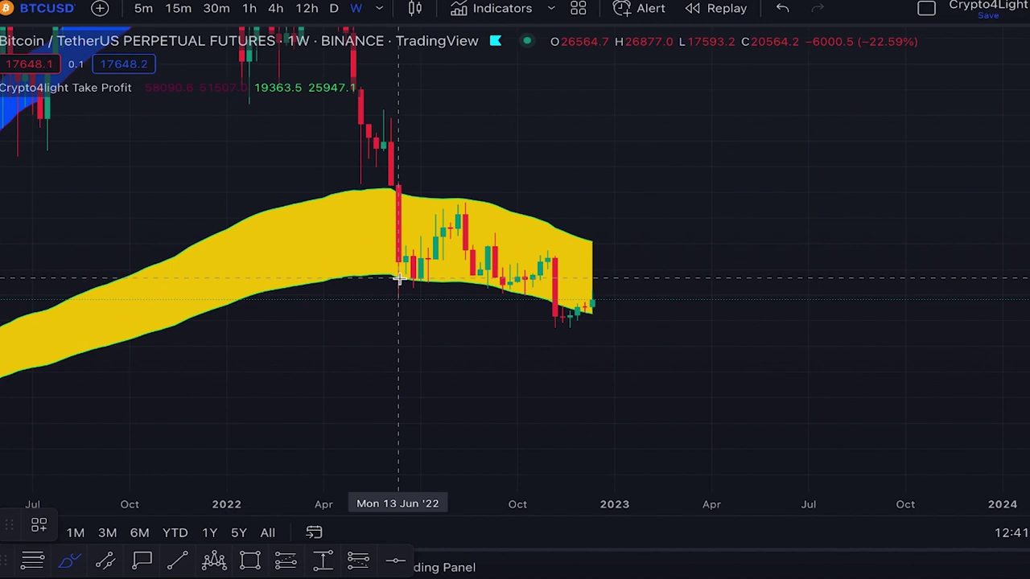
Sketch a short brush mark beneath the June 2022 weekly low at the yellow band's lower edge, and undo it
scroll(402, 283, down, 5)
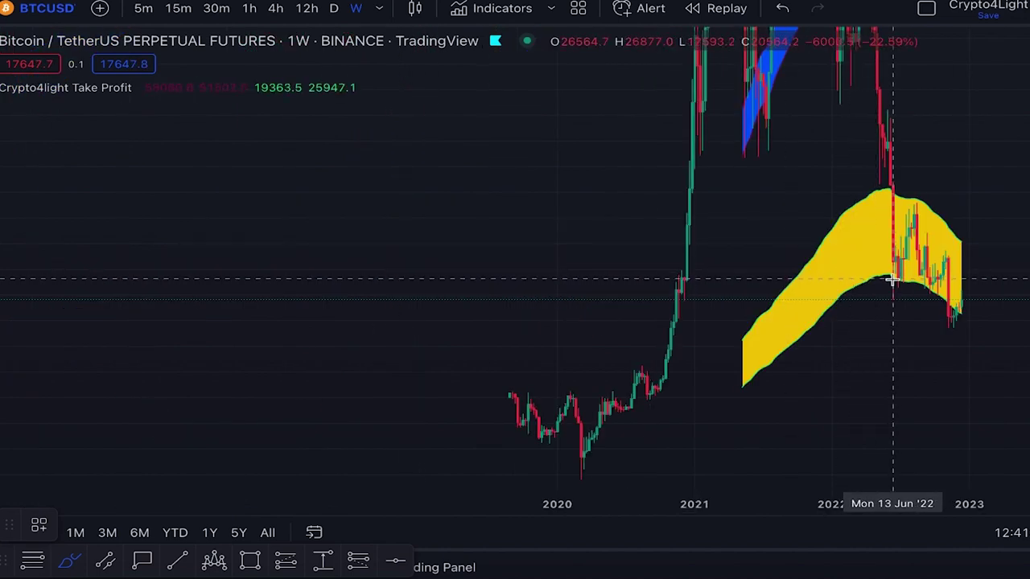
scroll(271, 276, up, 5)
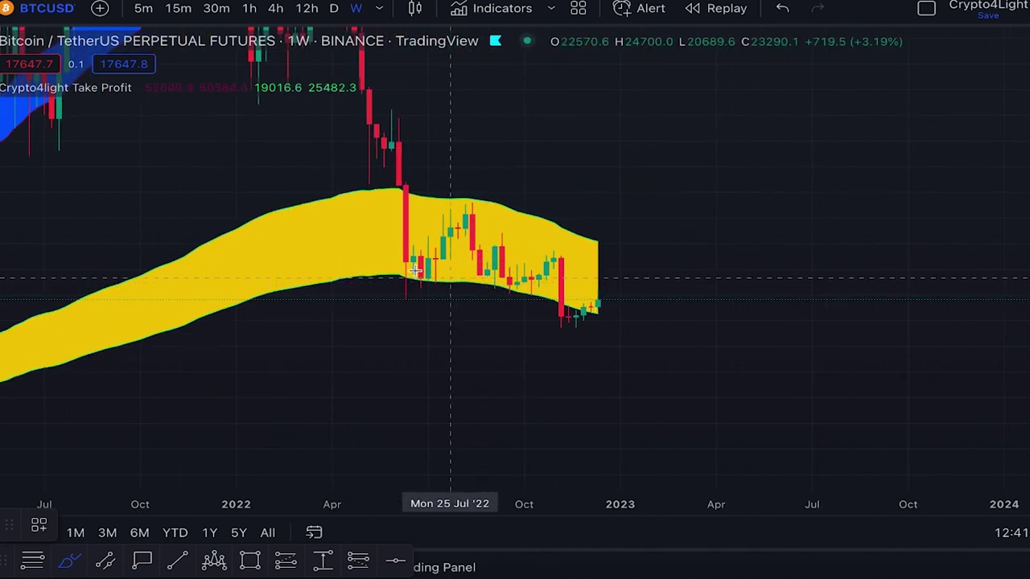
drag(418, 297, 385, 314)
click(776, 10)
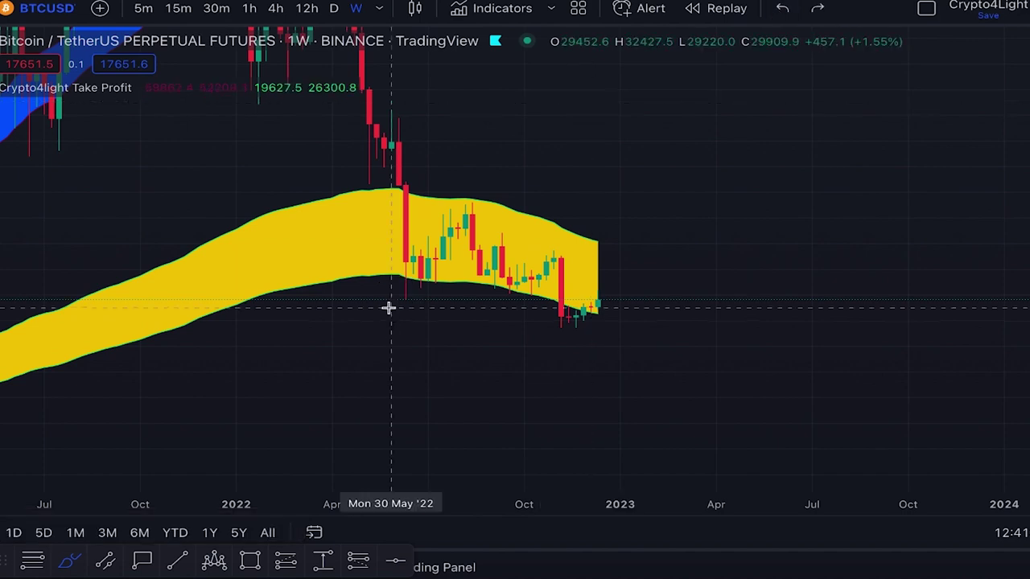
Sketch short yellow arrows along the yellow band's lower edge from September to October 2022, and undo them
scroll(473, 206, up, 1)
scroll(381, 208, up, 1)
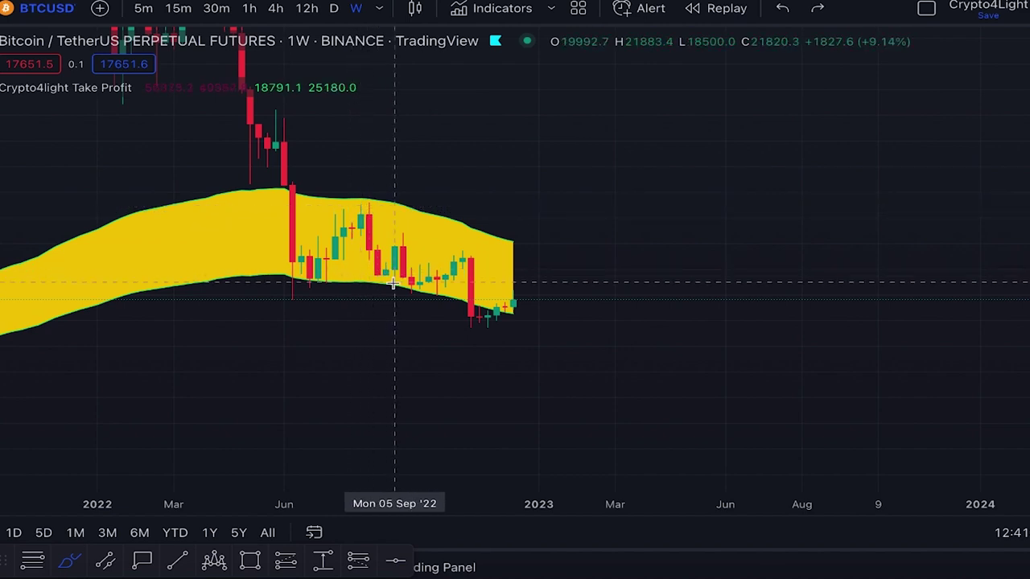
scroll(382, 281, up, 2)
mouse_move(182, 287)
mouse_down()
mouse_move(217, 304)
mouse_move(271, 298)
mouse_up()
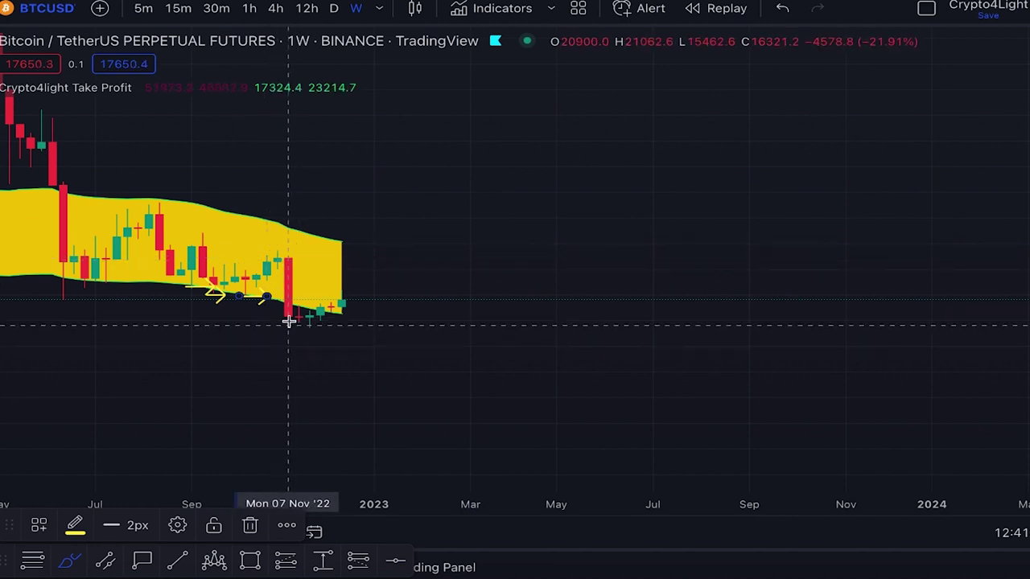
click(782, 10)
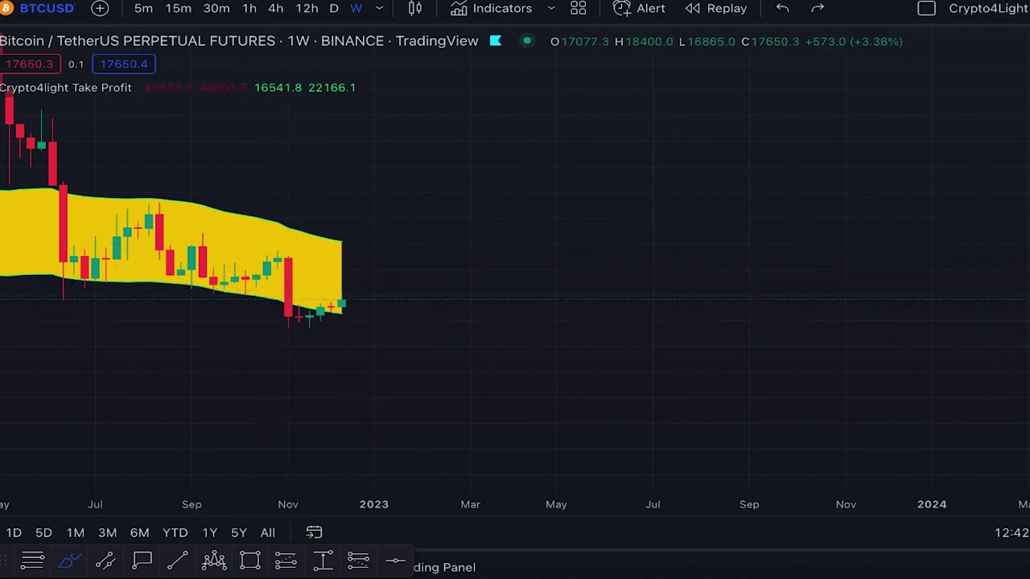
Sketch a stepped yellow path from the latest weekly candle to above the yellow band in early January 2023, with short horizontal arrows
drag(466, 184, 949, 225)
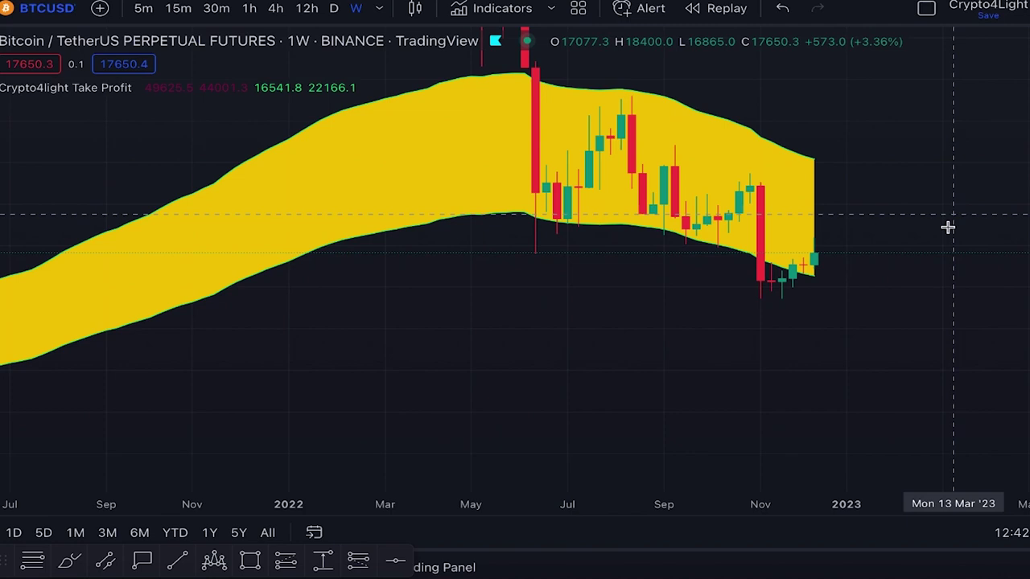
scroll(947, 226, up, 4)
drag(906, 179, 1013, 266)
drag(1028, 362, 1029, 234)
drag(816, 378, 837, 328)
scroll(754, 345, up, 2)
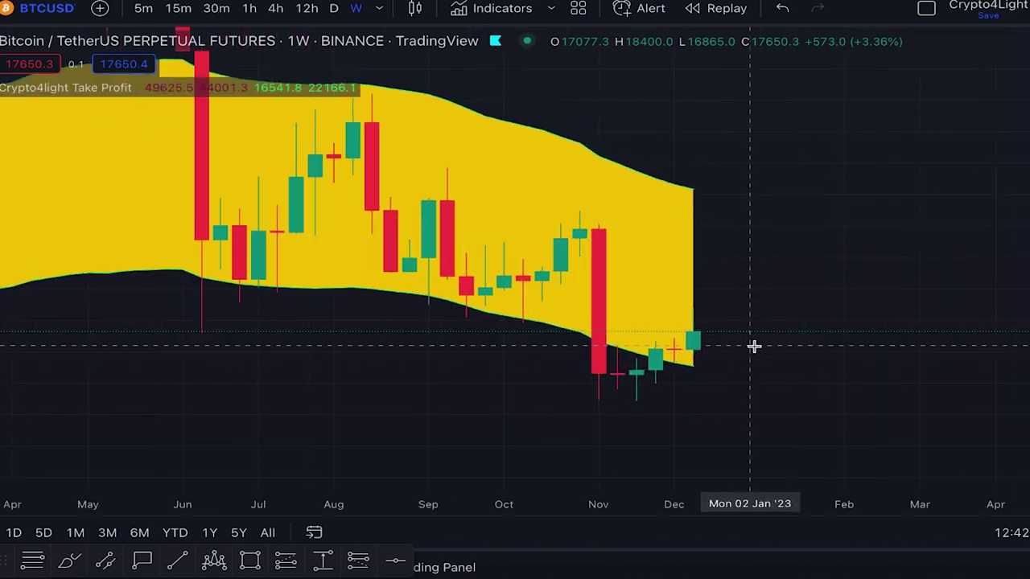
scroll(753, 346, up, 3)
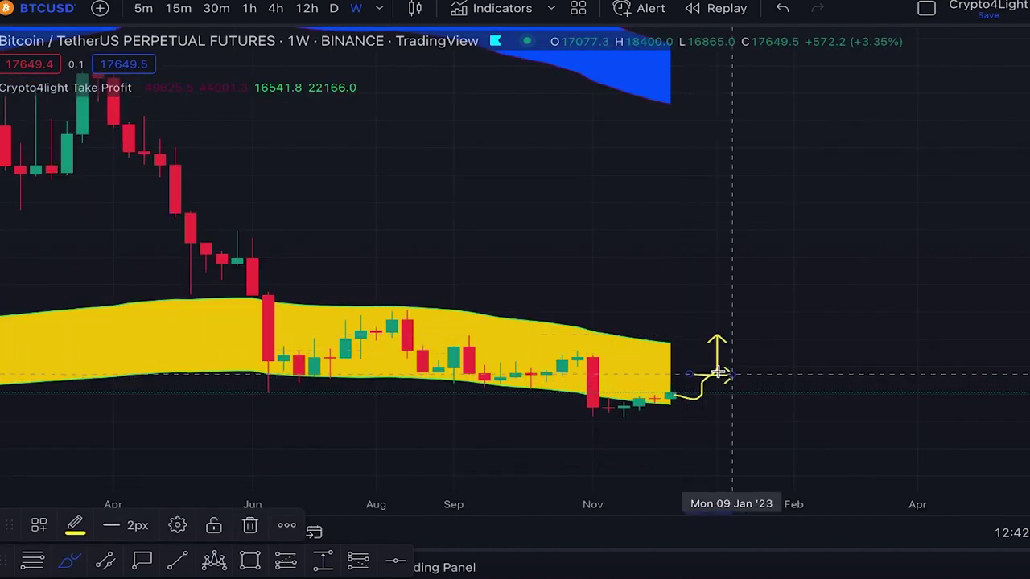
drag(702, 354, 733, 354)
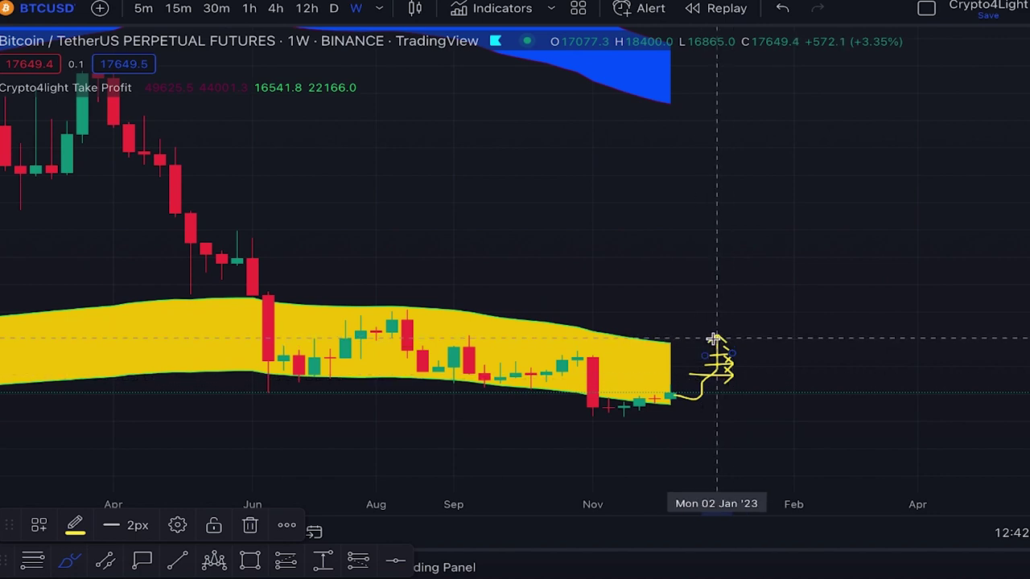
drag(722, 272, 735, 270)
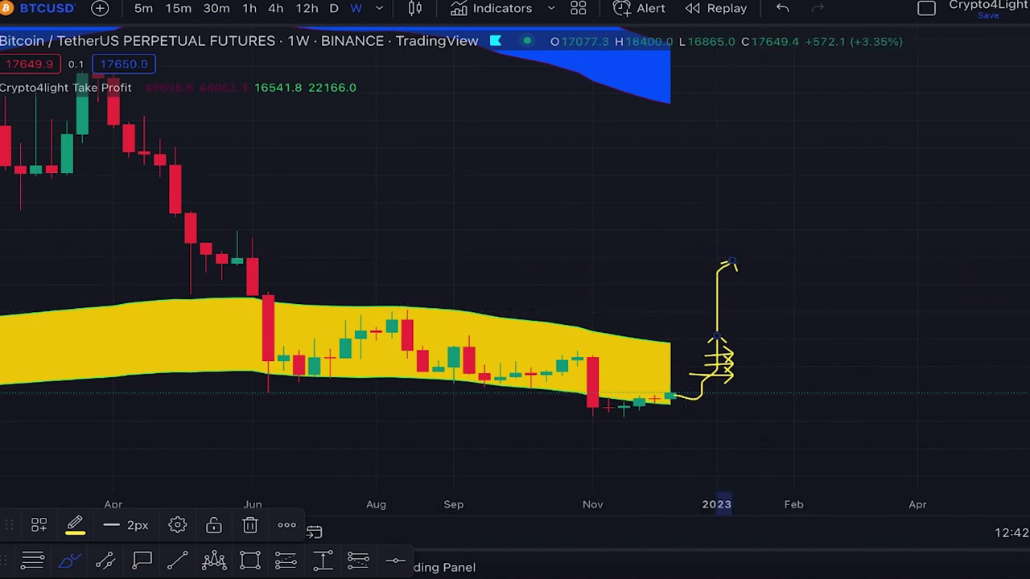
Sketch a horizontal yellow arrow at about 36,400 from late March 2022 to early April 2023 on the weekly chart
drag(1024, 233, 1025, 322)
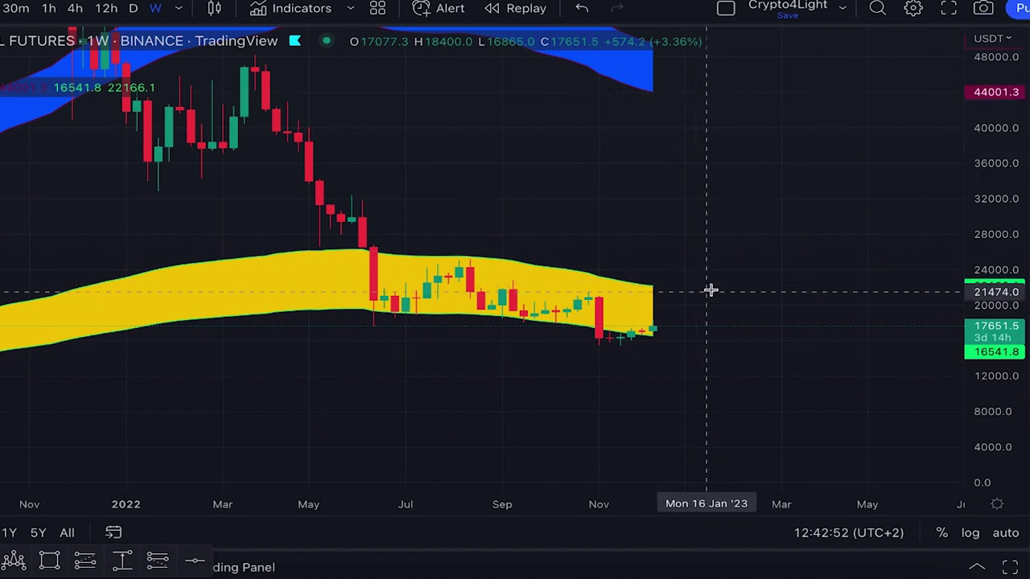
drag(259, 159, 832, 159)
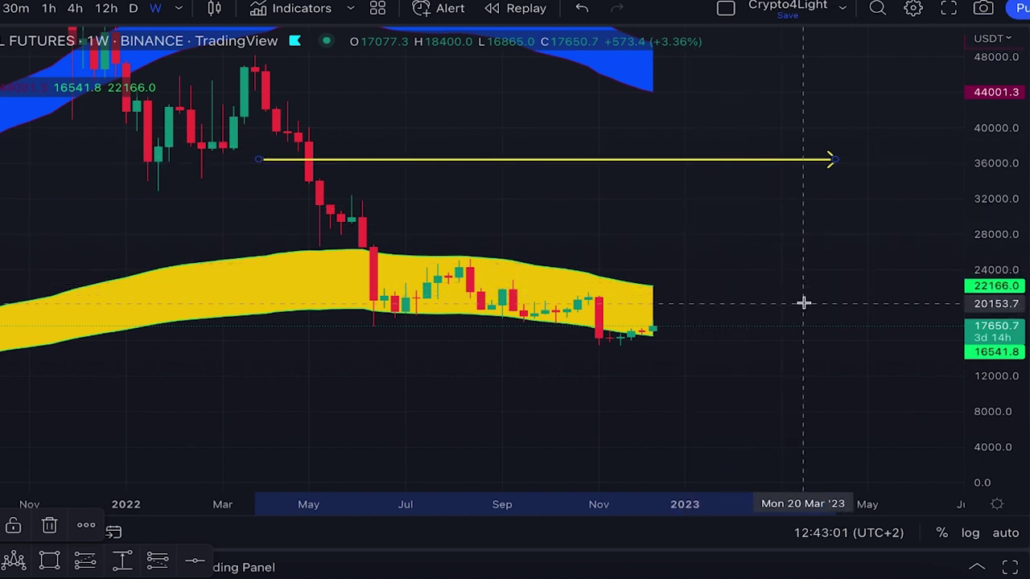
scroll(798, 276, down, 2)
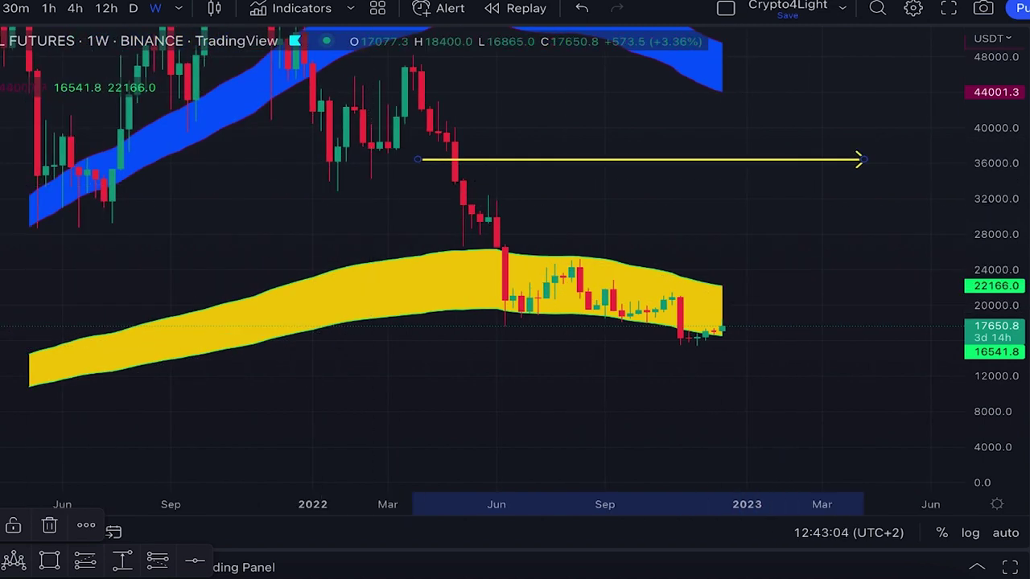
scroll(708, 282, down, 2)
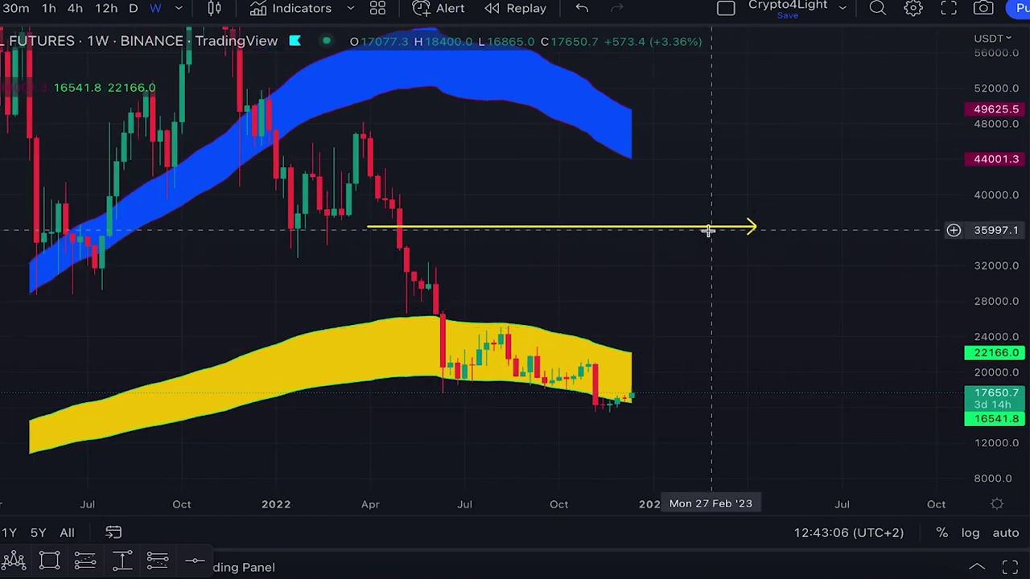
scroll(864, 232, down, 3)
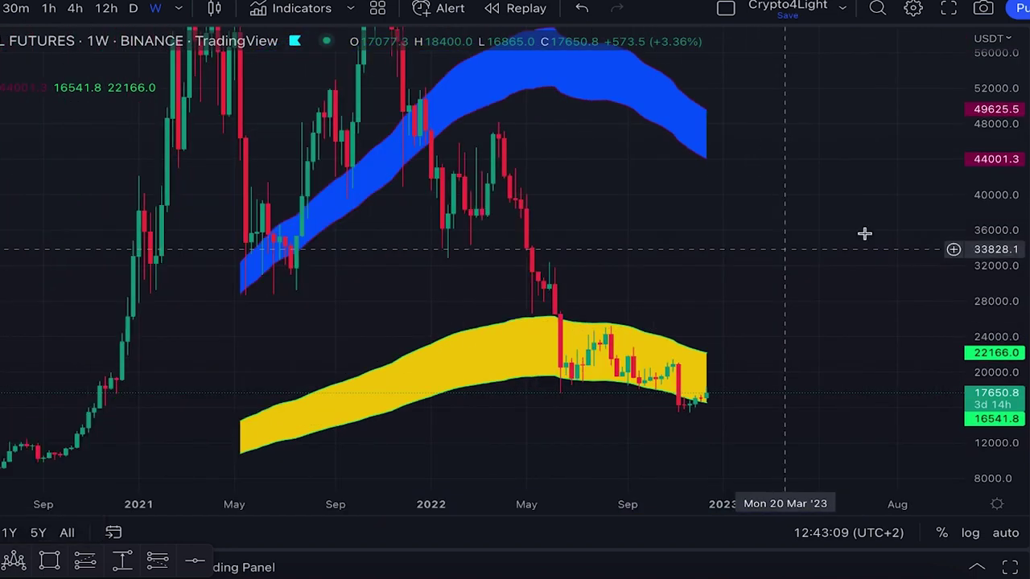
Sketch curved yellow arrows looping around the weekly price peaks of April 2021, November 2021 and late March 2022
drag(863, 213, 705, 267)
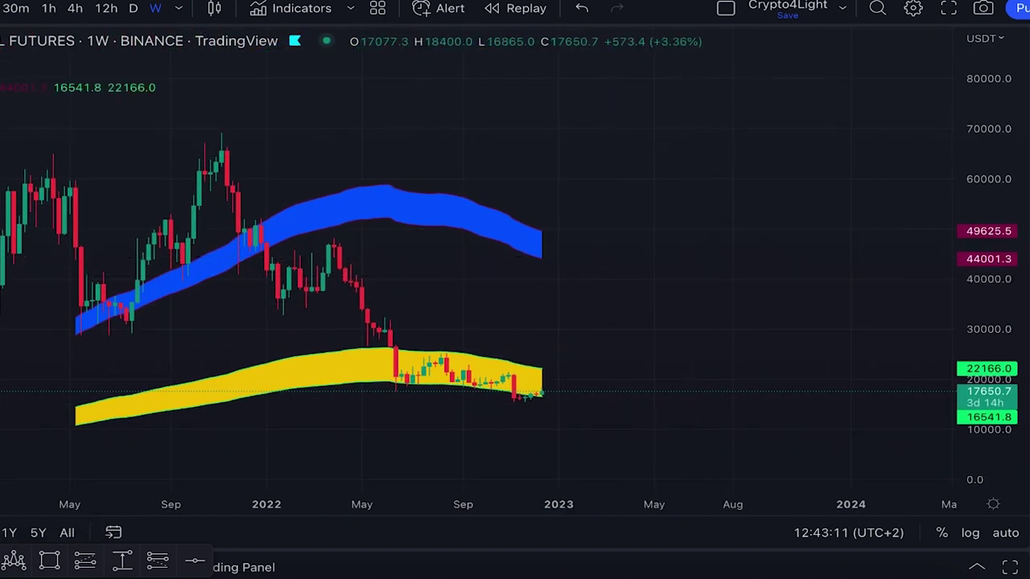
mouse_move(78, 165)
mouse_down()
mouse_move(27, 154)
mouse_move(79, 209)
mouse_up()
mouse_move(255, 144)
mouse_down()
mouse_move(214, 127)
mouse_move(285, 173)
mouse_up()
mouse_move(349, 238)
mouse_down()
mouse_move(310, 251)
mouse_move(375, 261)
mouse_up()
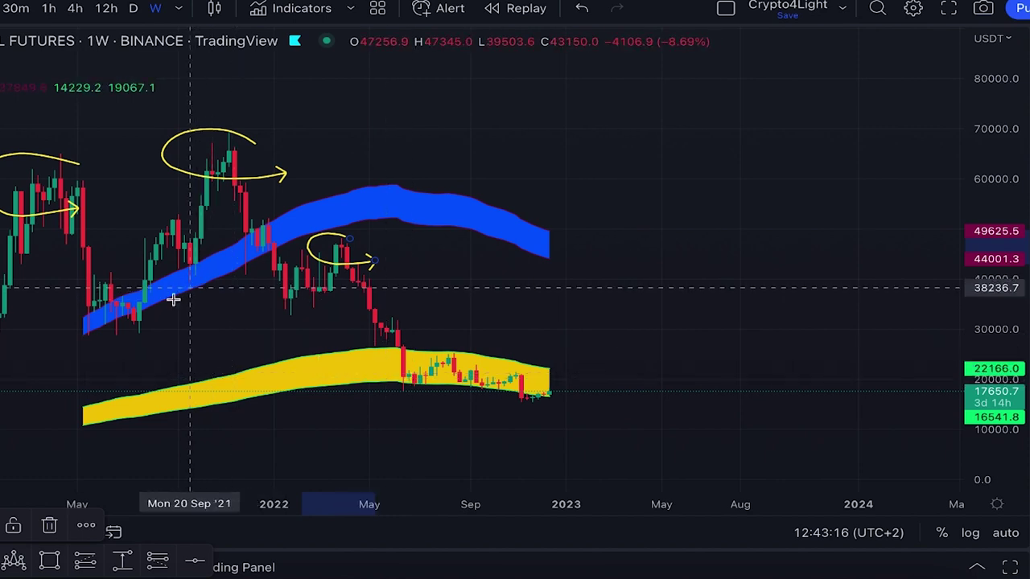
Sketch yellow swing paths linking the April 2021, November 2021 and March 2022 peaks down to summer 2022, and undo all the sketches
mouse_move(56, 164)
mouse_down()
mouse_move(119, 328)
mouse_move(228, 148)
mouse_up()
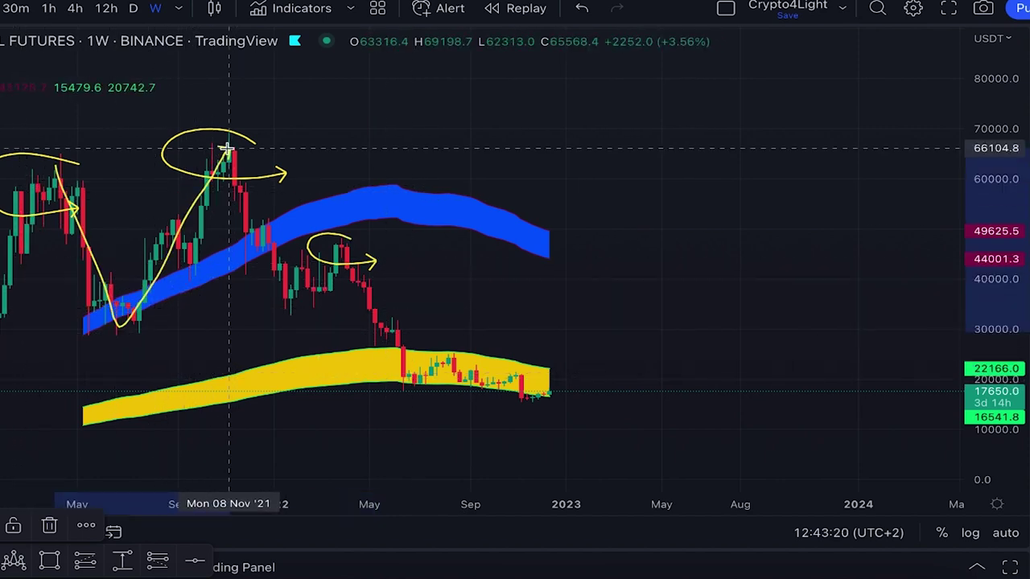
click(582, 8)
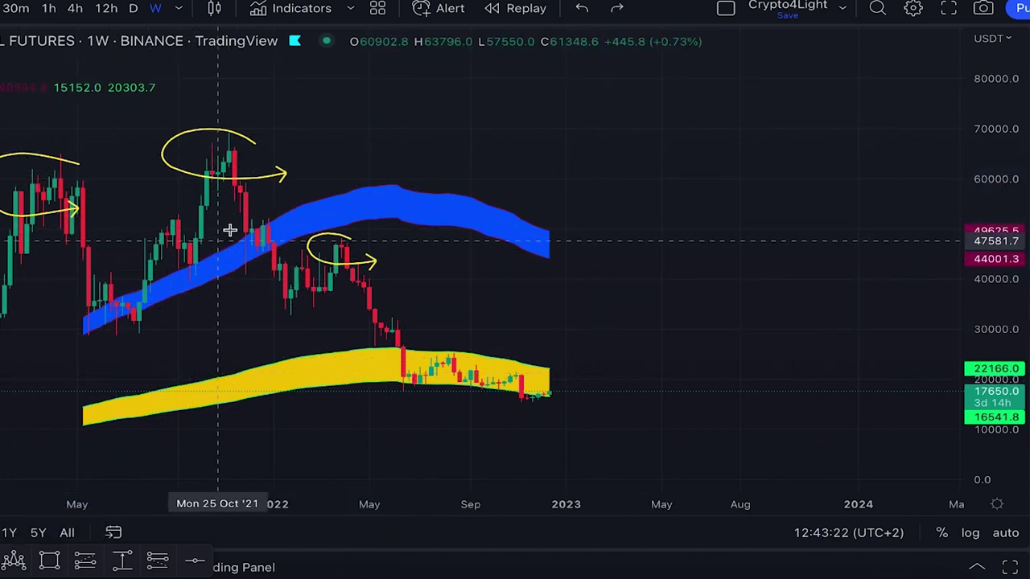
drag(230, 153, 448, 401)
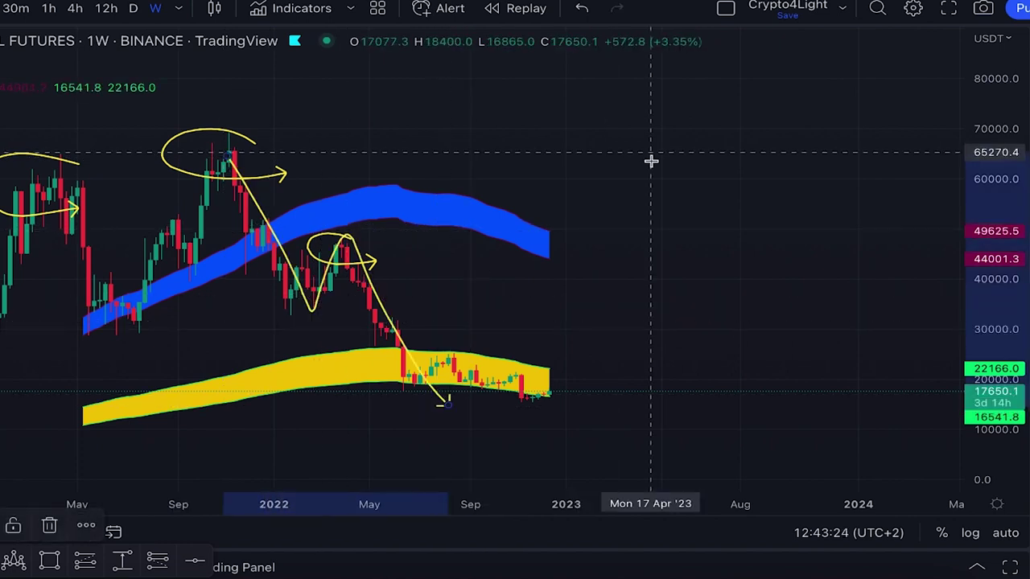
click(580, 10)
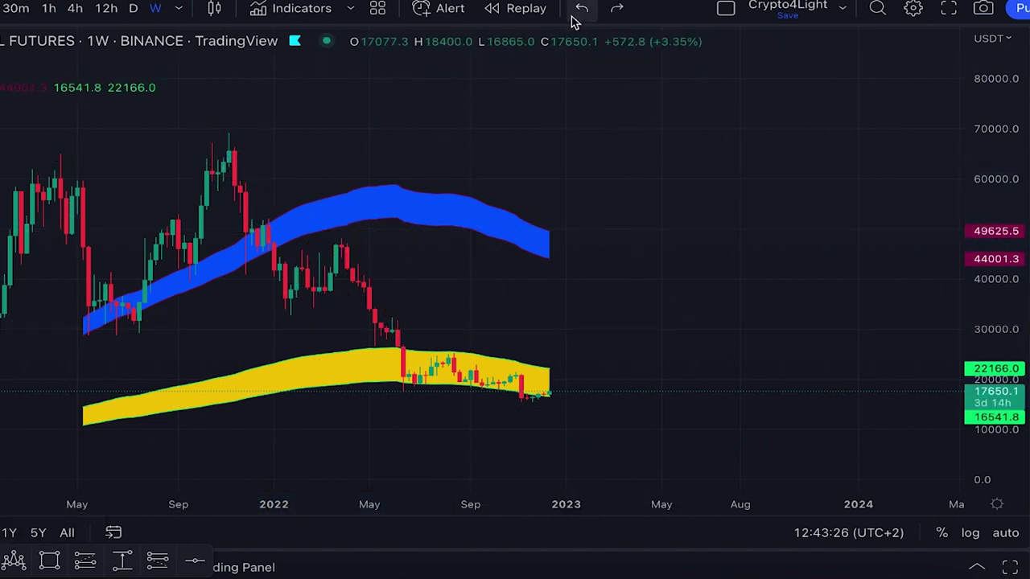
Sketch a yellow path from the latest weekly candle up to about 35,000 and down to about 12,000 in May 2023, and undo it
scroll(680, 278, up, 5)
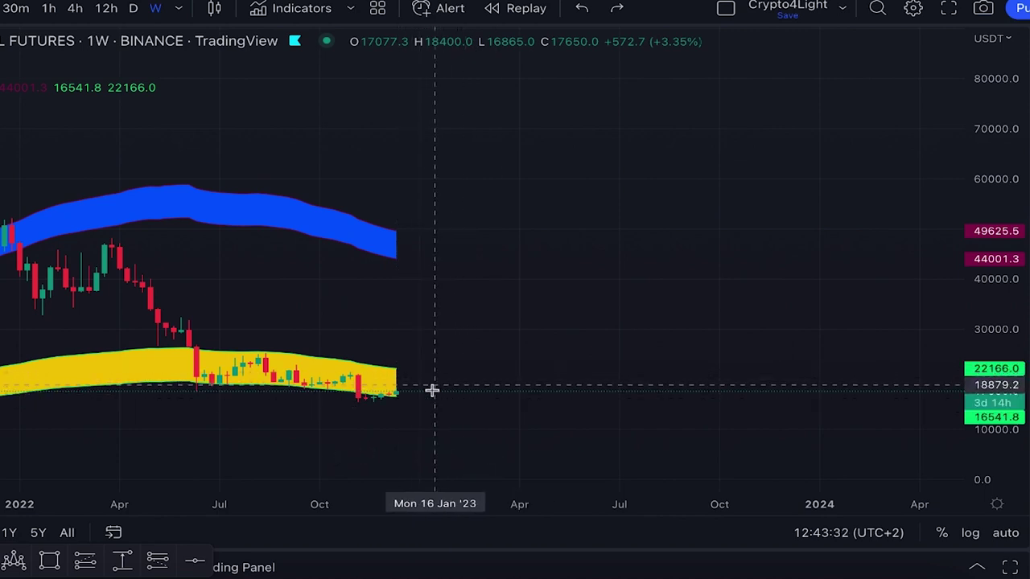
scroll(432, 407, down, 1)
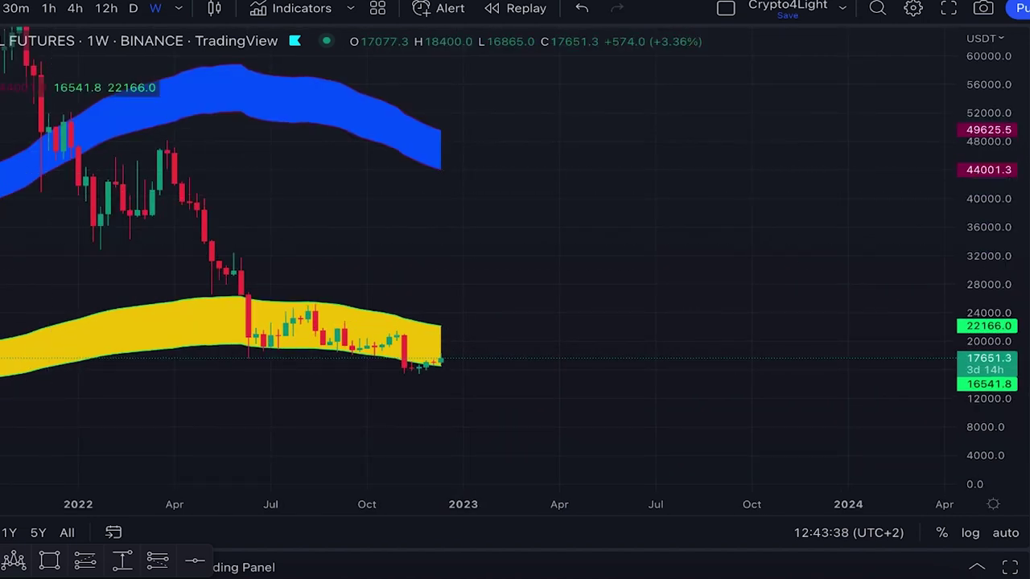
mouse_move(447, 363)
mouse_down()
mouse_move(524, 236)
mouse_move(604, 402)
mouse_up()
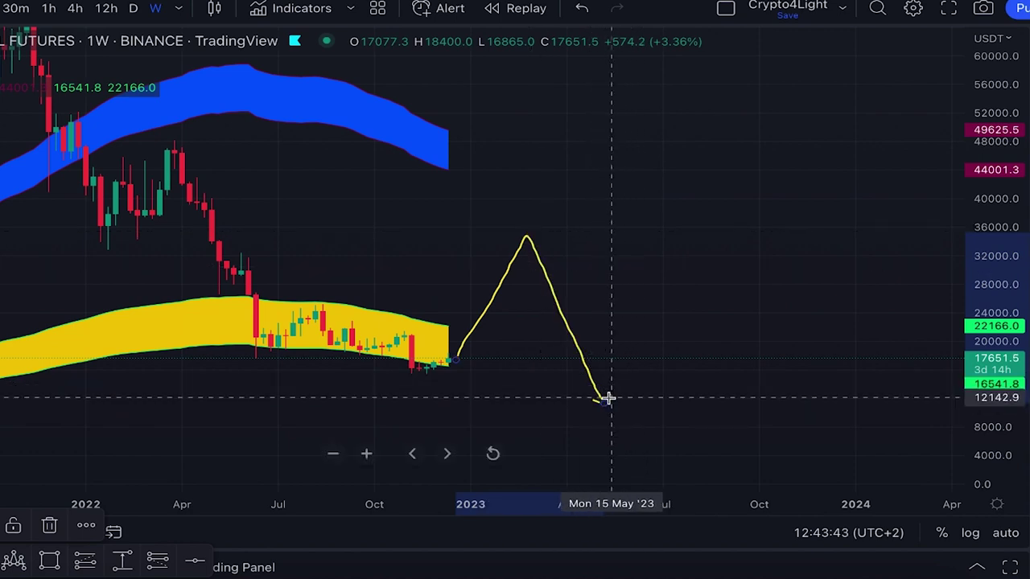
click(582, 9)
Examine the weekly candles against the blue and yellow bands, from the 2021 highs to the latest candle in December 2022
scroll(584, 102, down, 5)
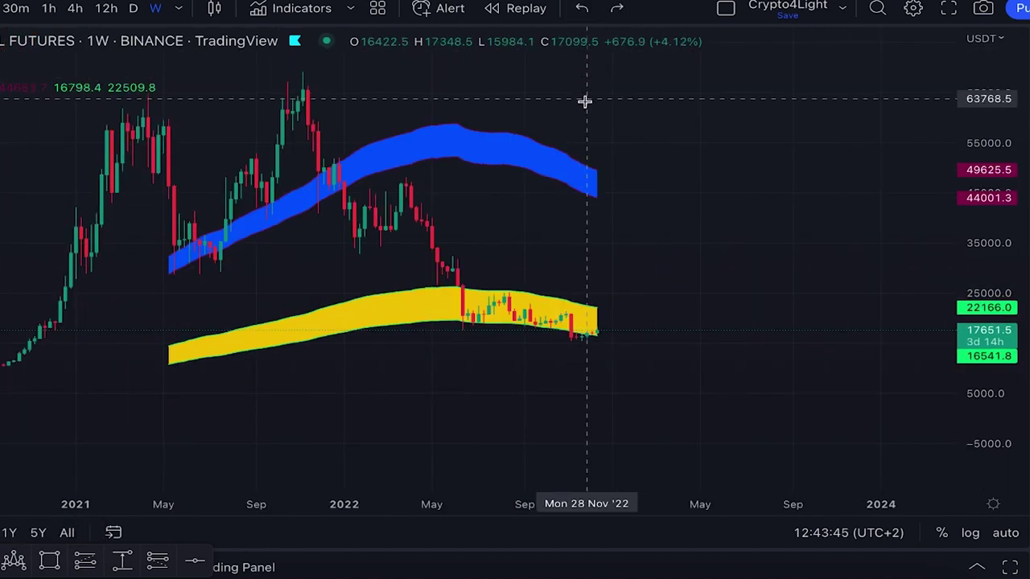
drag(160, 174, 220, 264)
scroll(724, 189, up, 3)
scroll(739, 187, up, 4)
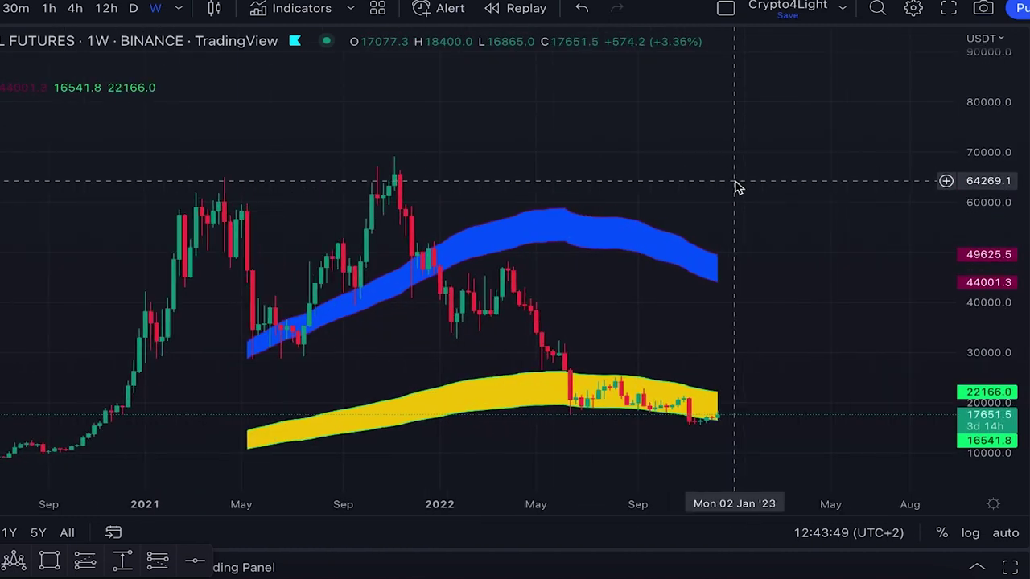
scroll(736, 181, left, 1)
drag(976, 244, 976, 286)
drag(748, 180, 772, 120)
drag(981, 287, 981, 255)
drag(763, 284, 695, 316)
scroll(717, 306, up, 1)
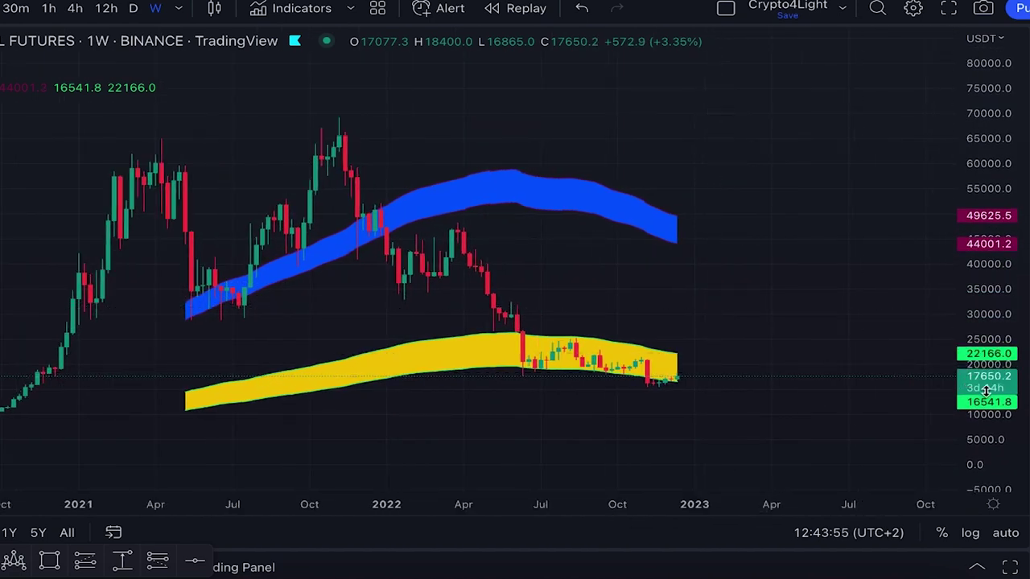
drag(983, 390, 979, 355)
scroll(978, 355, up, 1)
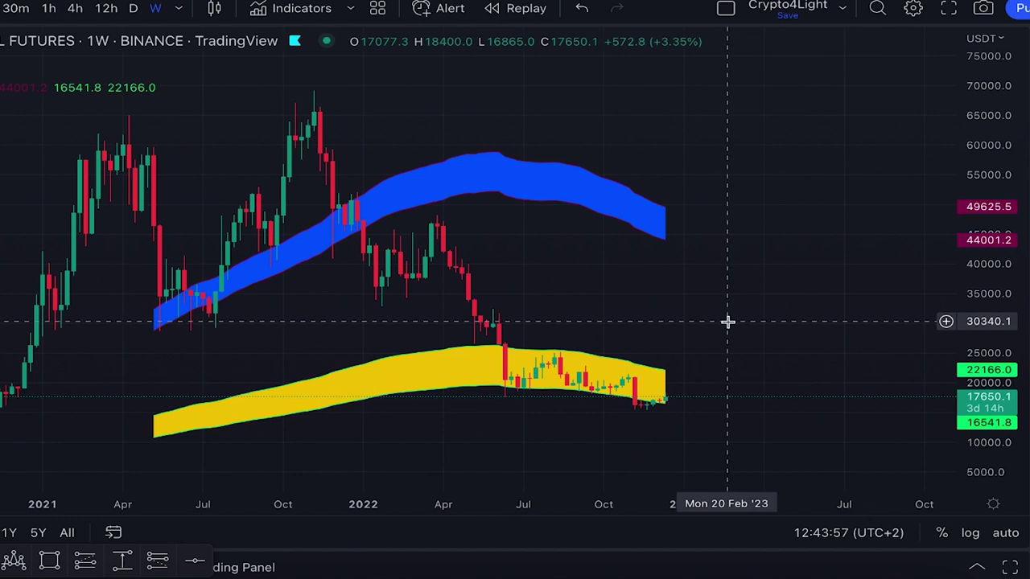
scroll(718, 319, down, 2)
scroll(708, 325, right, 1)
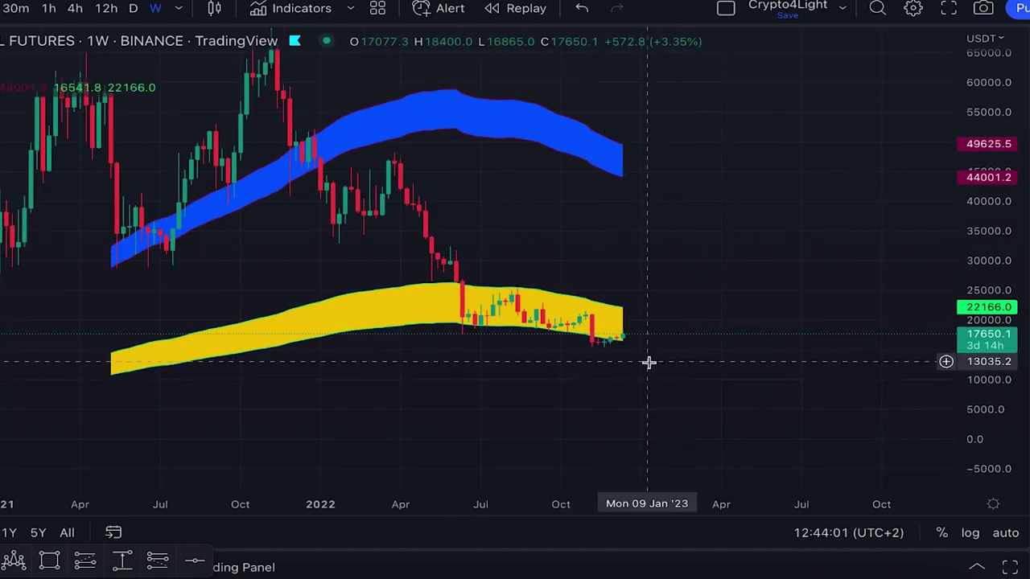
drag(678, 263, 643, 285)
scroll(656, 322, up, 2)
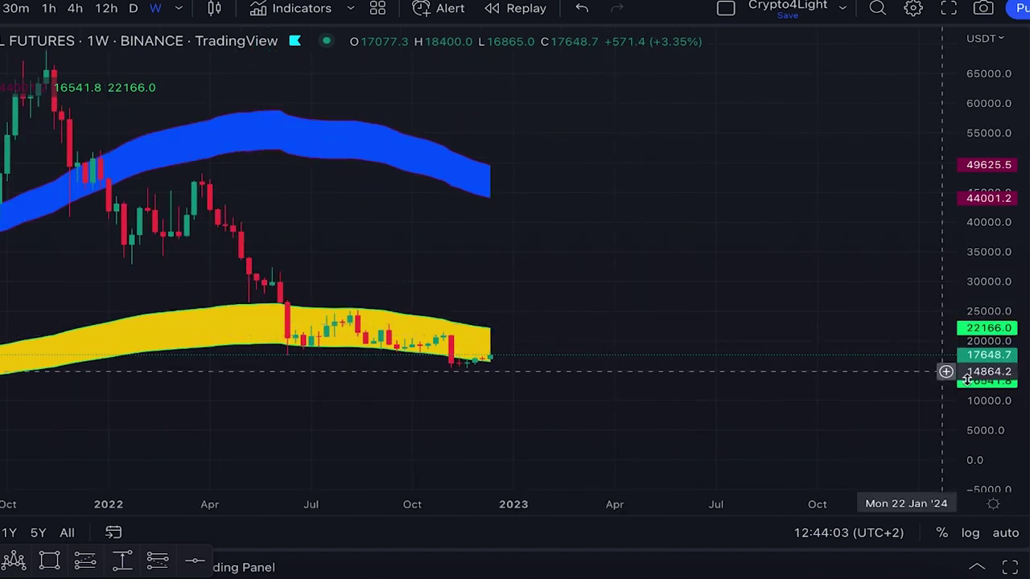
drag(967, 378, 968, 313)
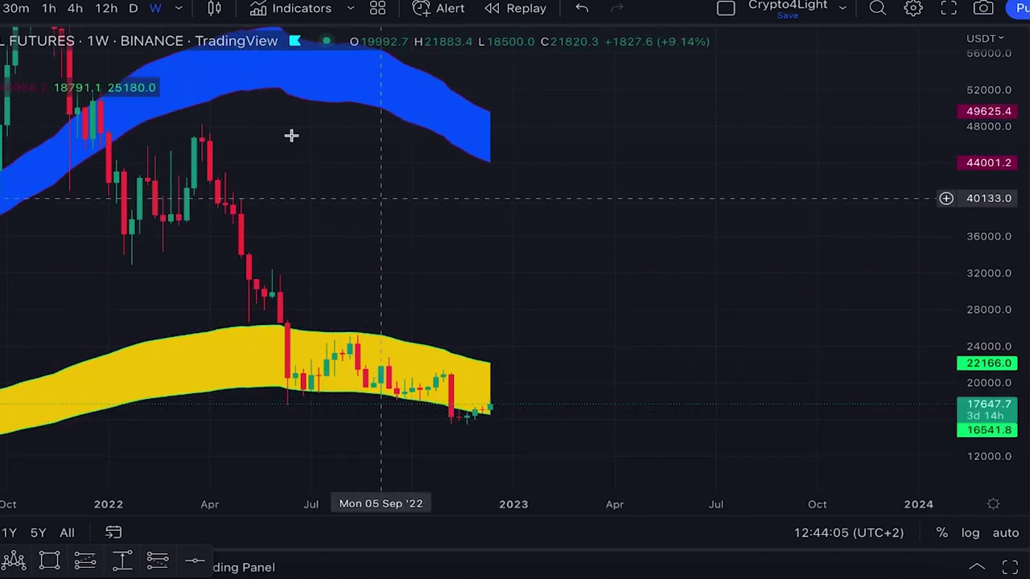